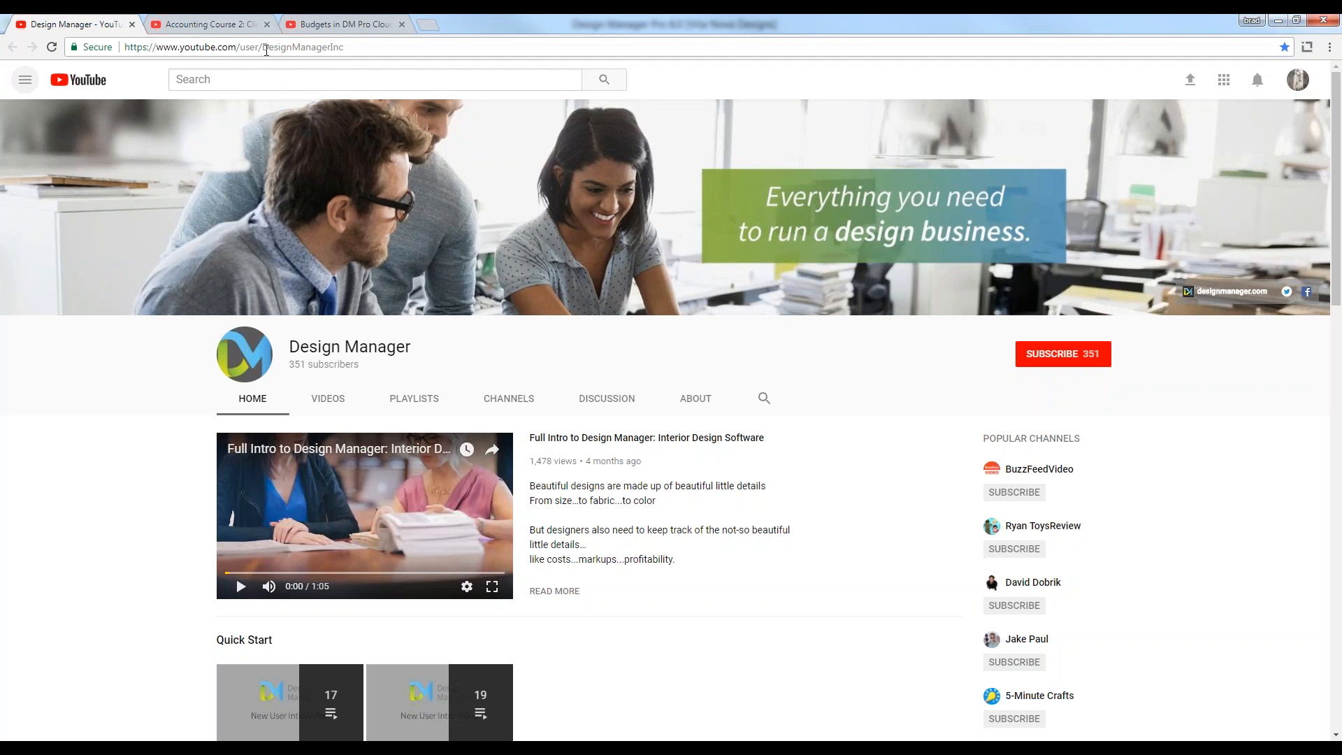
Step: Browse the playlists on the Design Manager YouTube channel, including the accounting courses and weekly webinars
left_click_drag(263, 49, 363, 51)
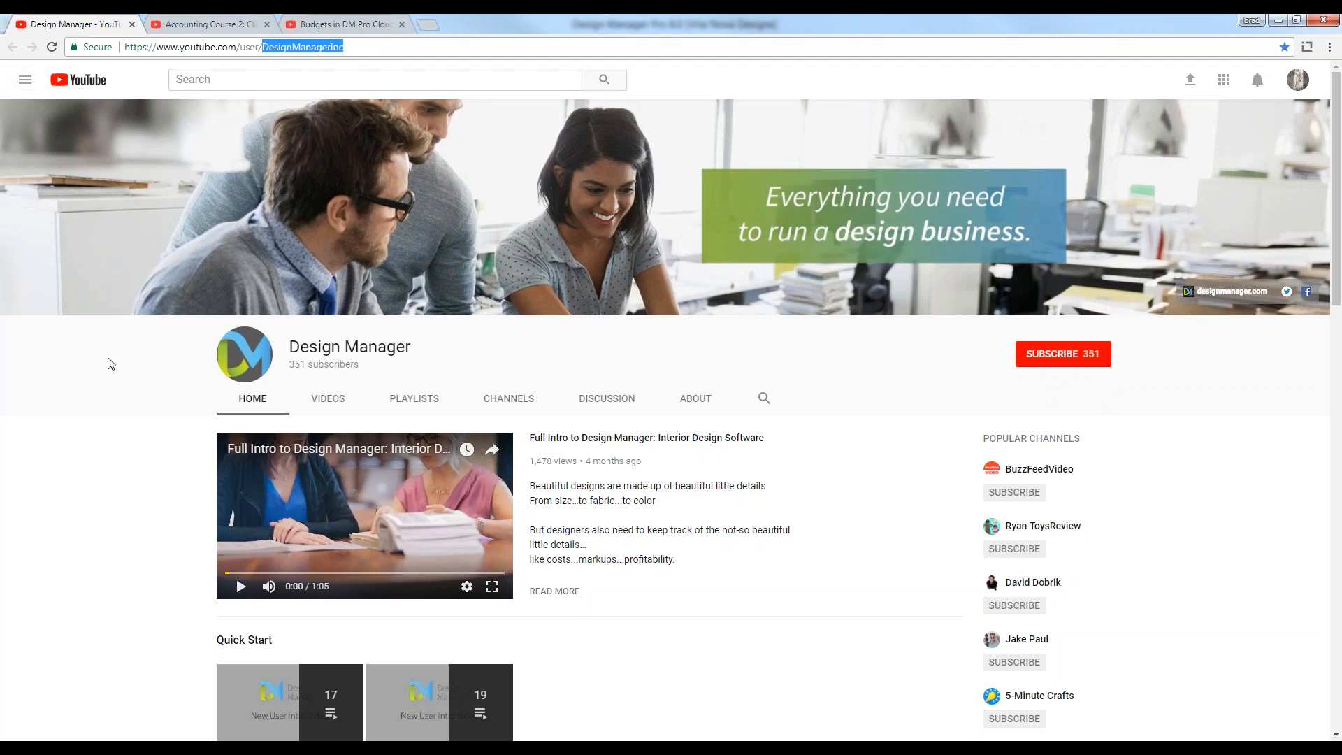
scroll(97, 415, "down", 8)
scroll(98, 415, "down", 7)
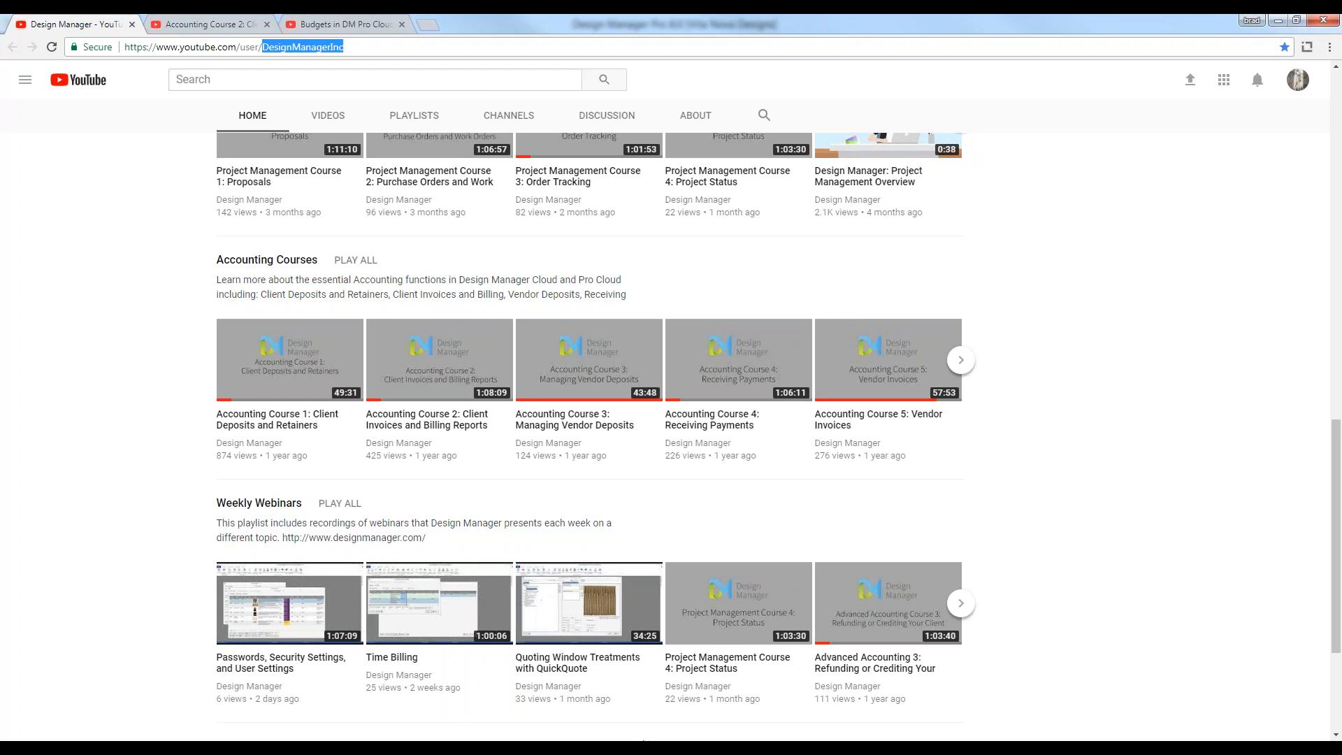
Step: Switch to Design Manager Pro and load the project specifications for project HIL02
left_click(643, 742)
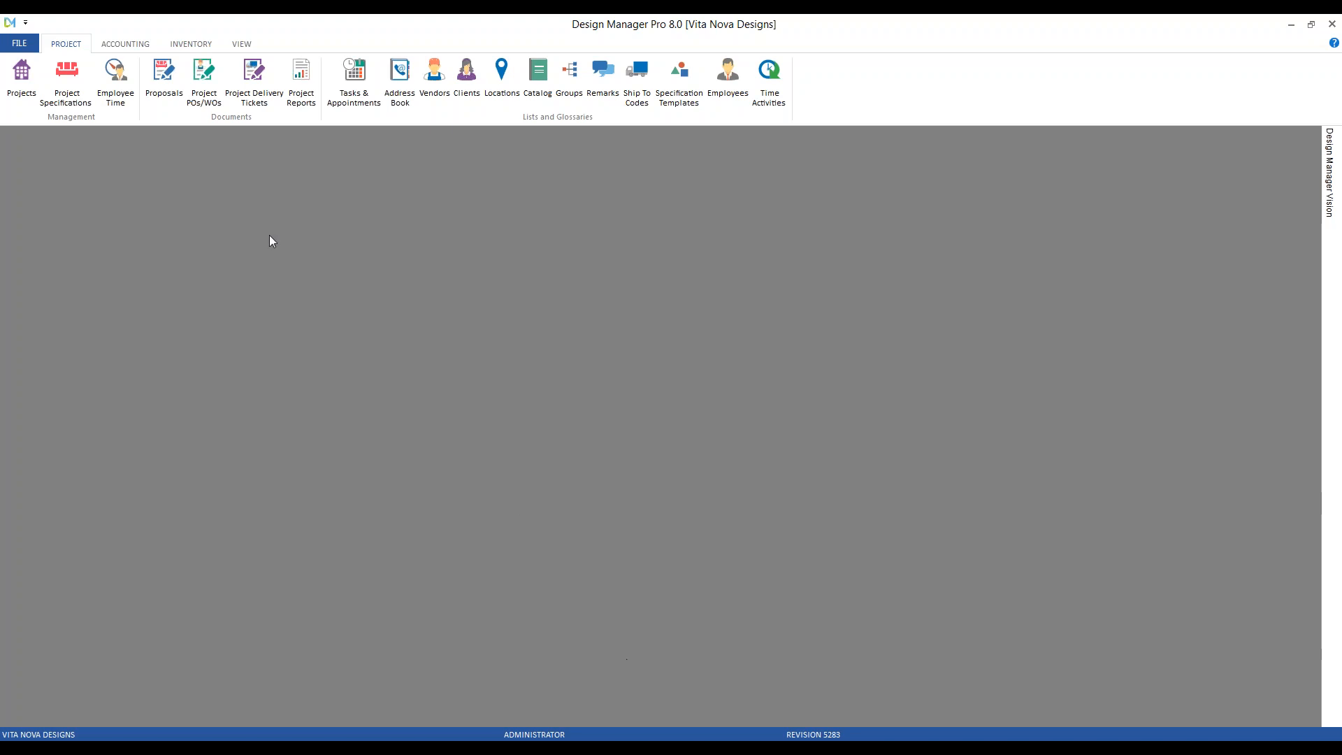
left_click(77, 82)
type("H")
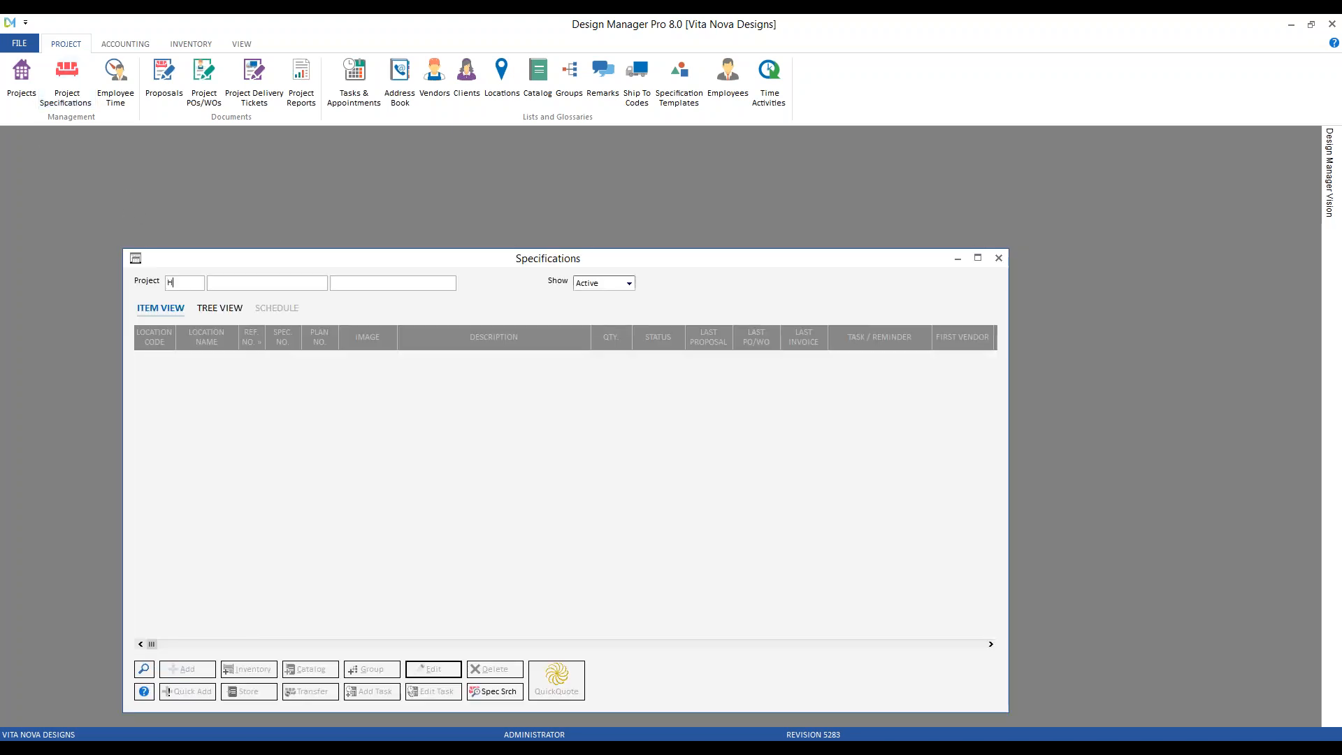
type("IL02")
key("Tab")
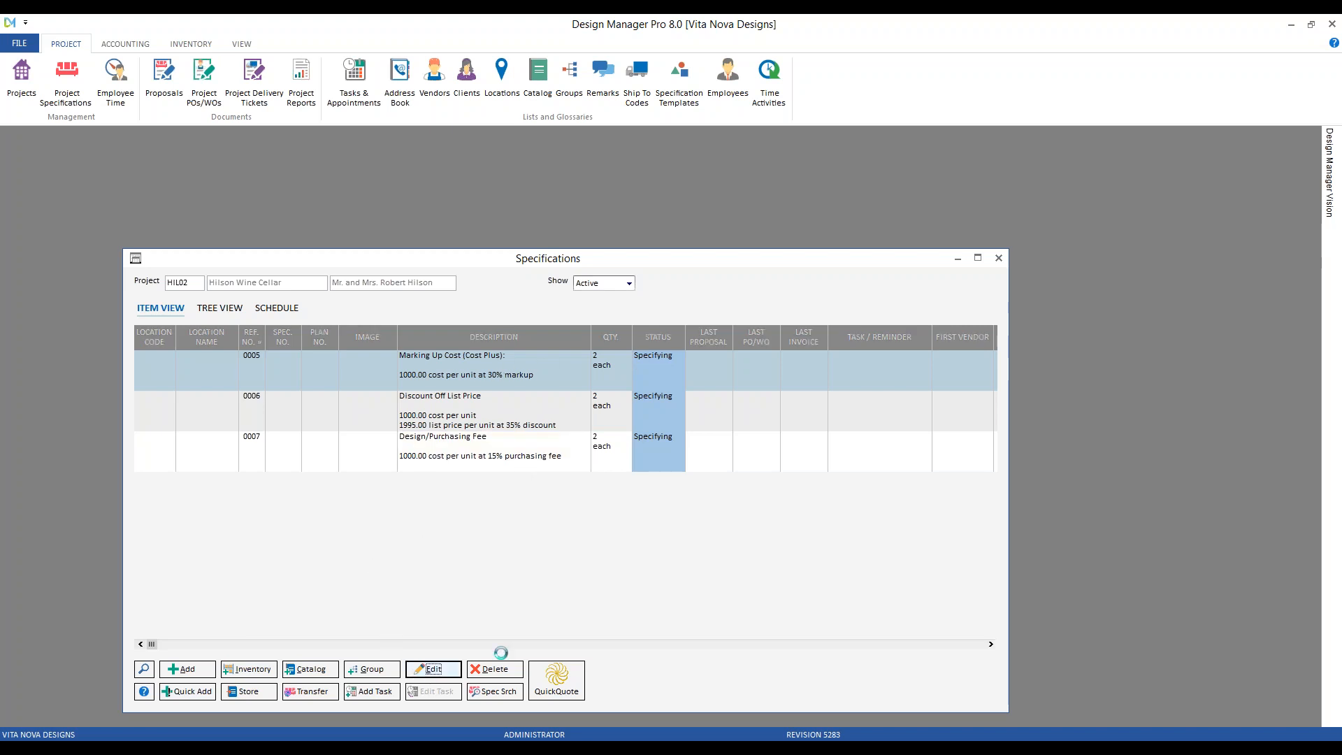
Step: Open purchase order component 001 of the cost-plus item 0005 for editing
left_click(431, 671)
left_click_drag(247, 282, 226, 260)
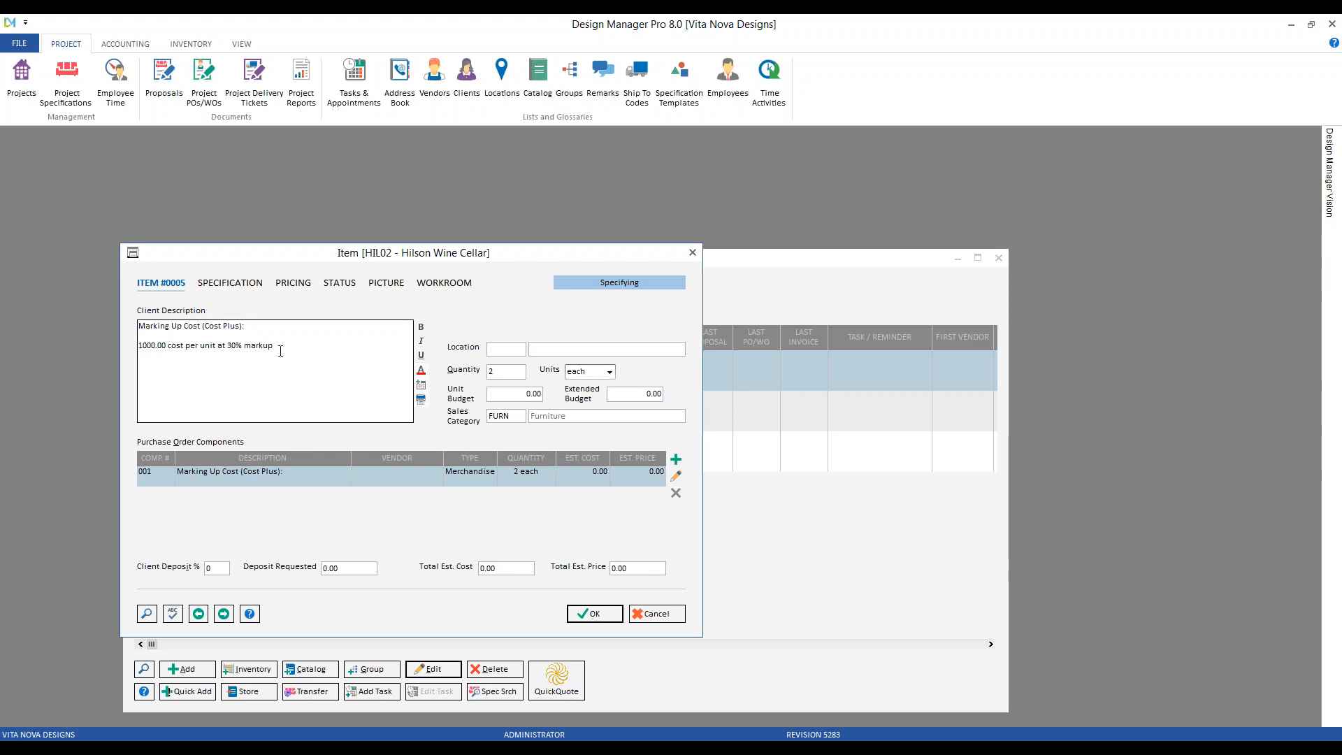
left_click(509, 569)
left_click(628, 572)
left_click(675, 476)
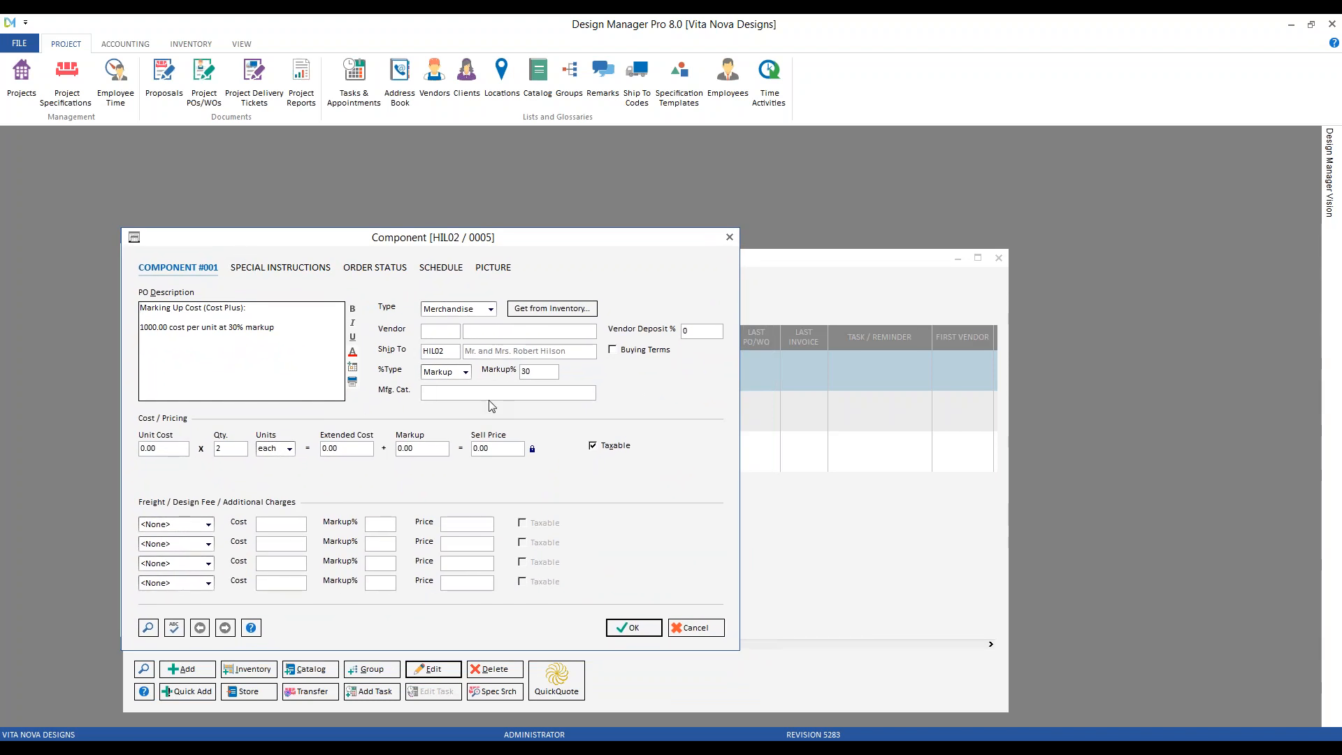
Step: Keep Markup as the component's percentage type and set its unit cost to 1000
left_click(465, 374)
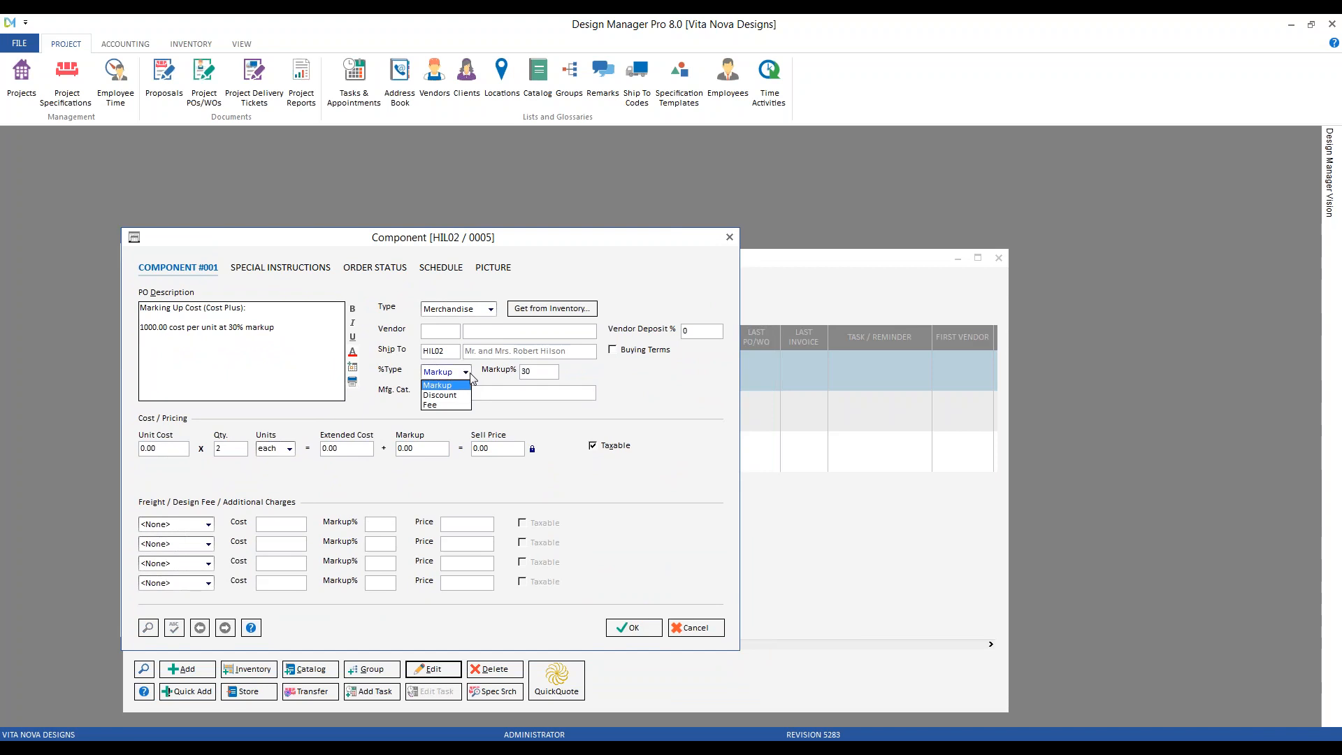
left_click(493, 378)
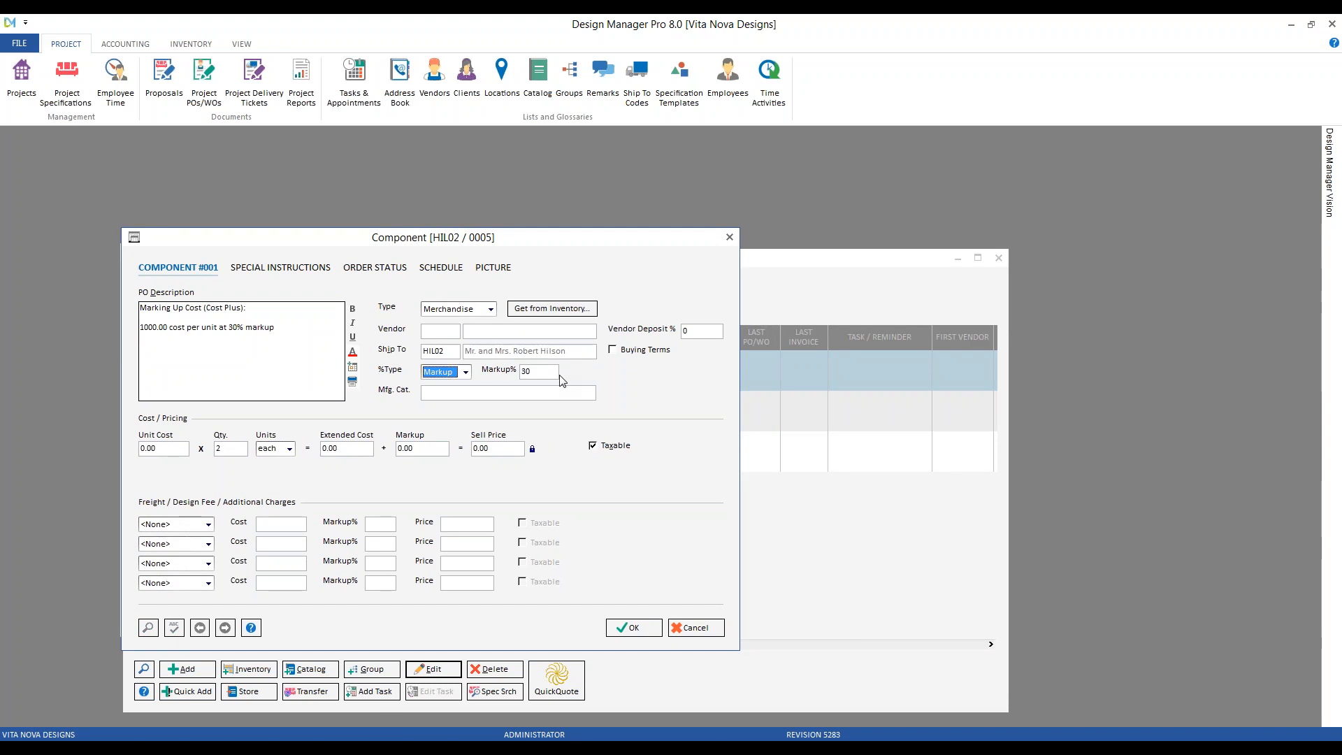
key("Tab")
key("Tab")
key("Tab")
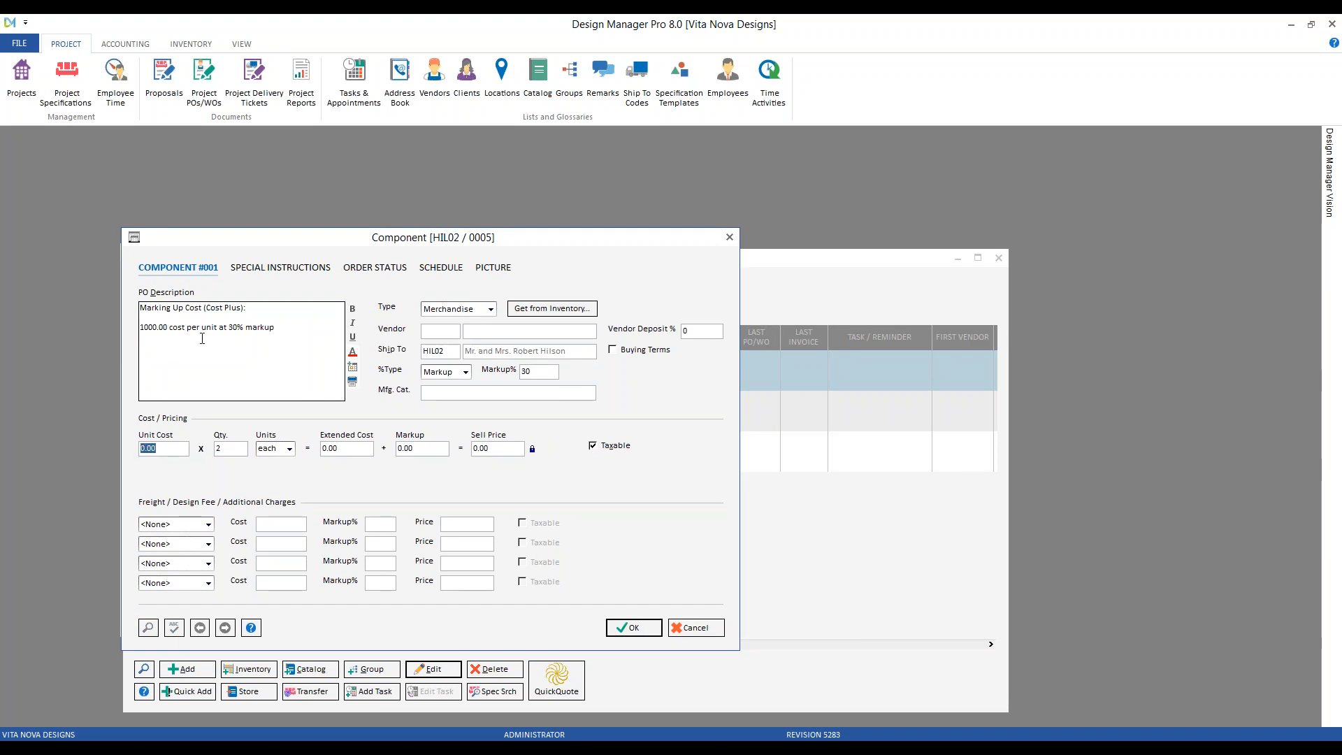
type("1000")
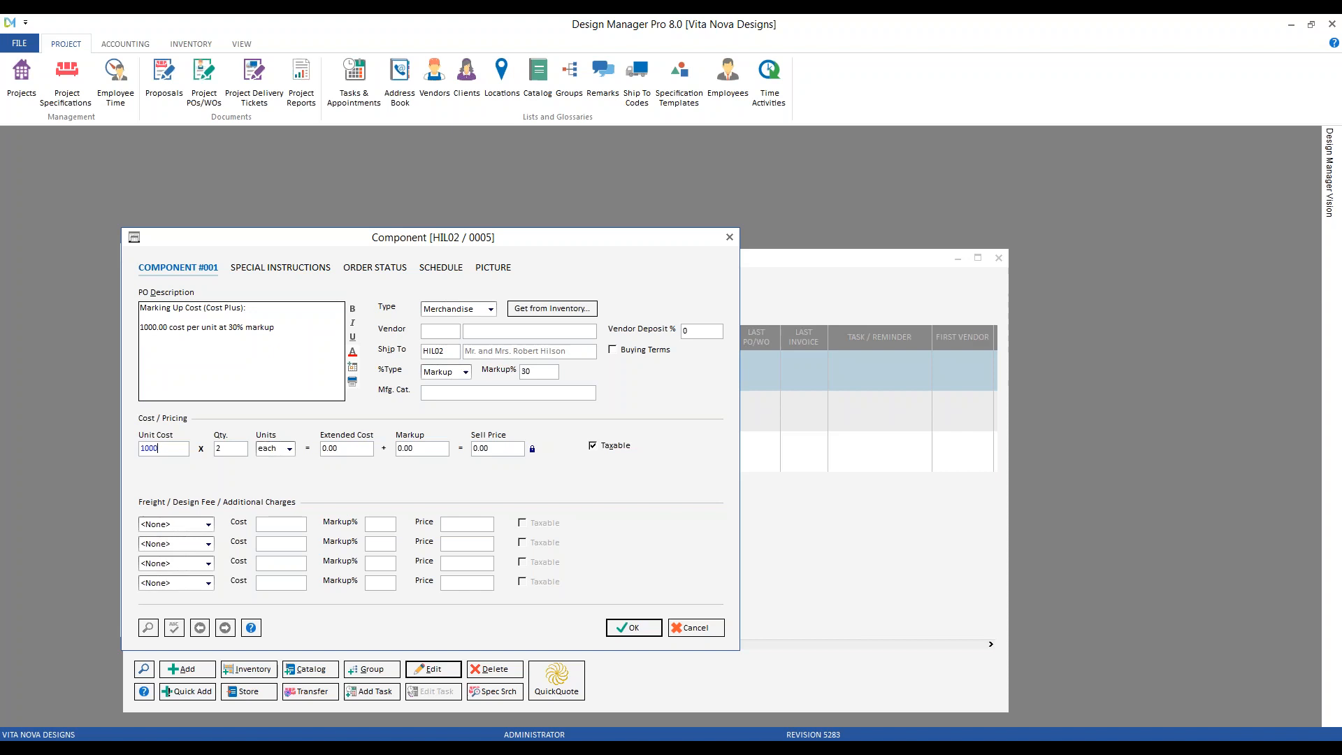
key("Tab")
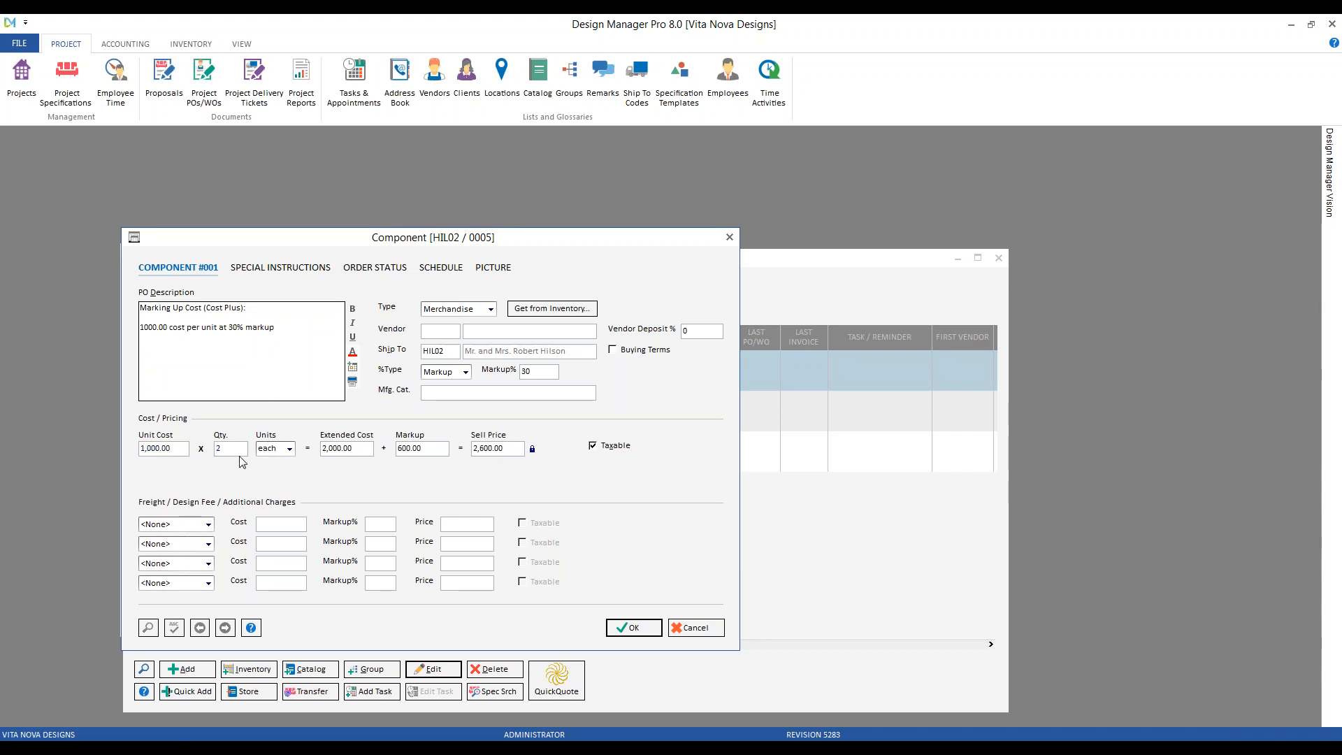
Step: Check the markup and sell price in Calculator by multiplying 2000 by 0.3 and adding 2000
left_click(349, 449)
left_click(828, 556)
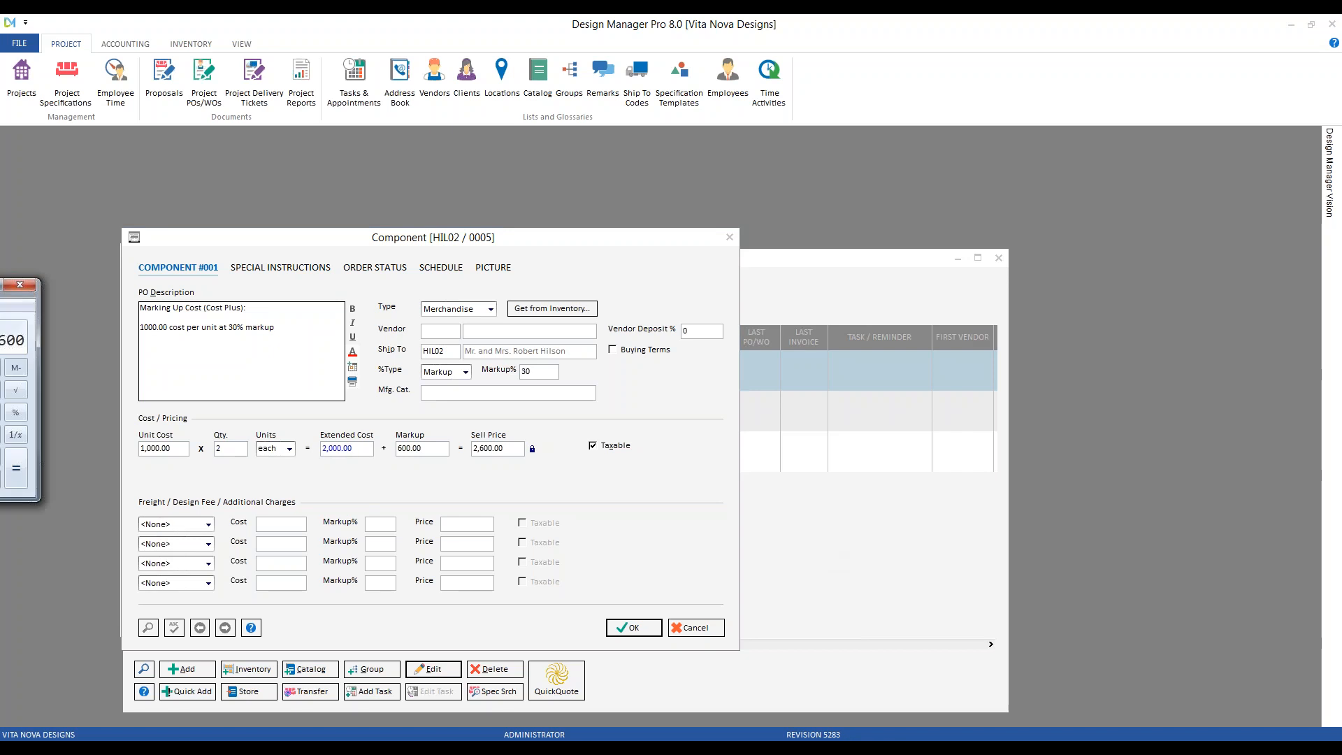
left_click_drag(0, 286, 928, 265)
key("Escape")
type("2000 * 0.3")
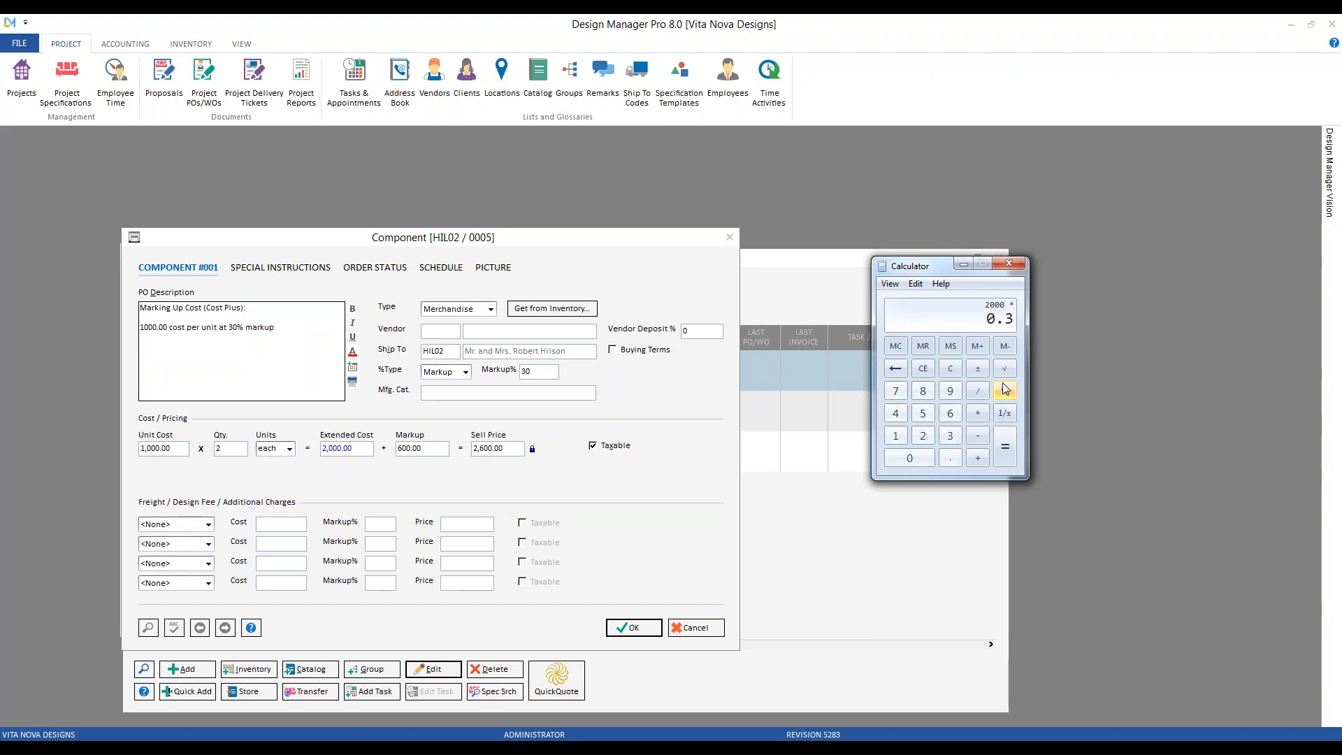
key("Return")
type("+2000")
key("Return")
left_click(1008, 263)
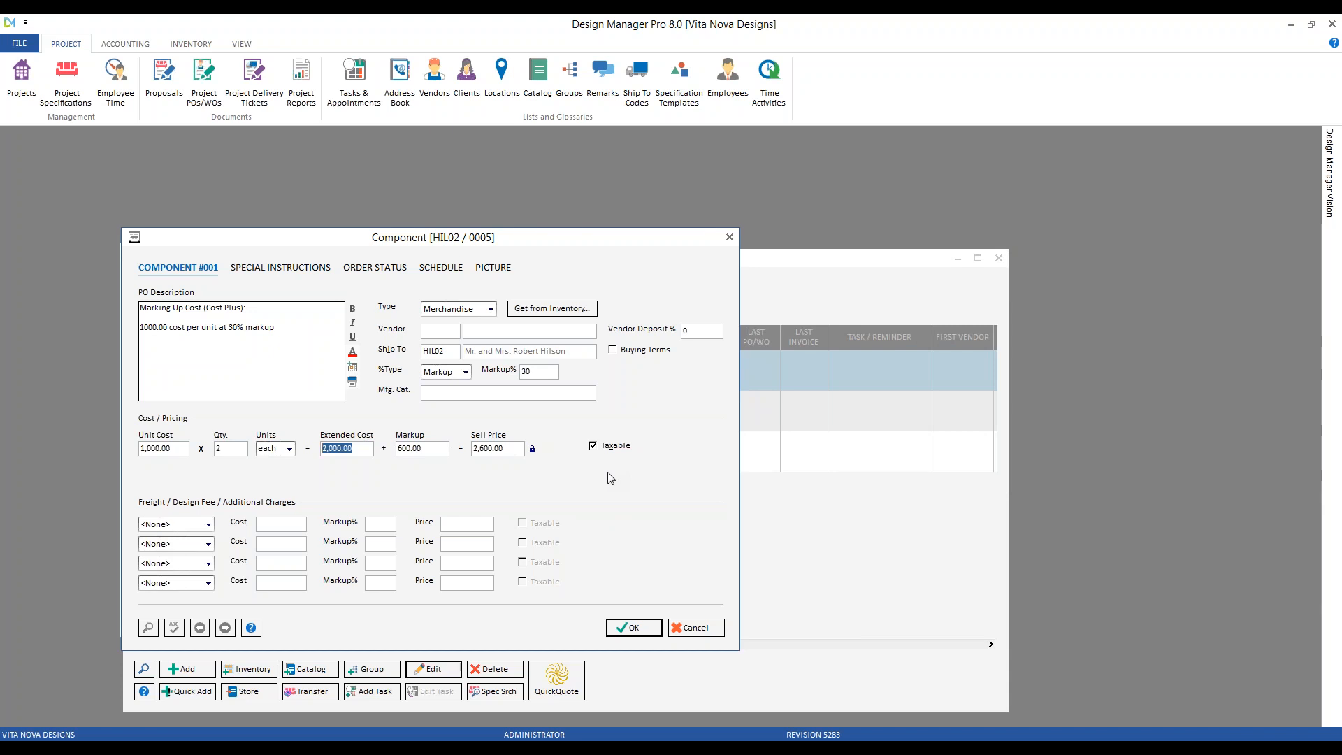
Step: Try a sell price of 3000 on the component and reset its markup to 30%
left_click(512, 449)
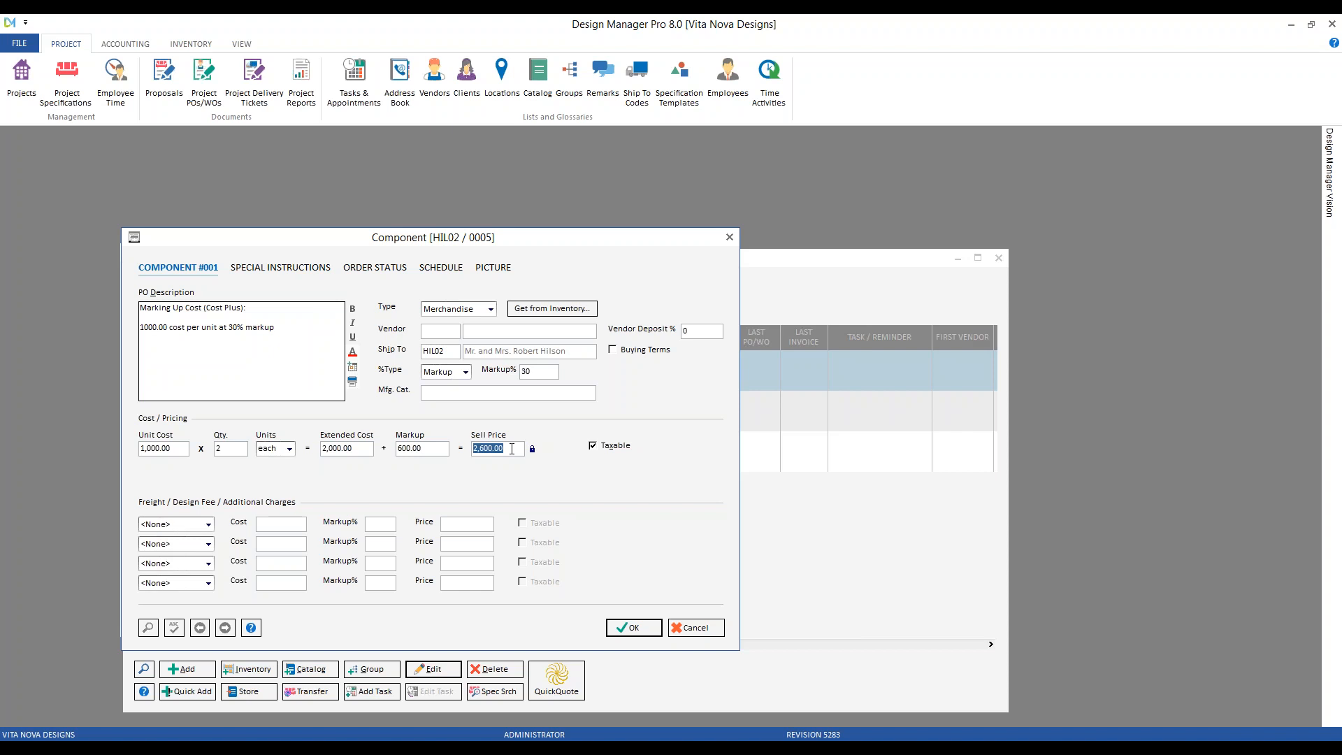
type("3000")
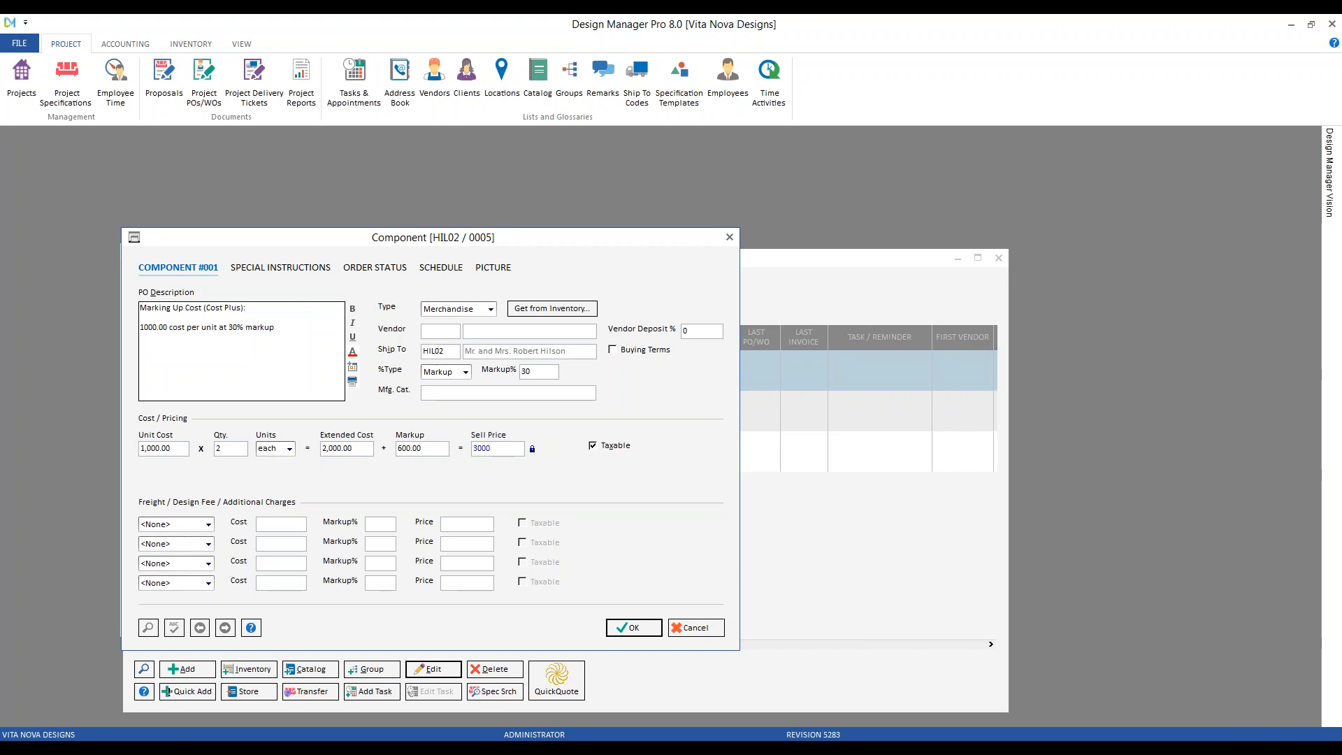
key("Tab")
left_click(428, 449)
left_click(534, 372)
type("30")
key("Tab")
Step: Lock the component's sell price and set its unit cost to 800, saving the component and item 0005
left_click(179, 452)
left_click(532, 451)
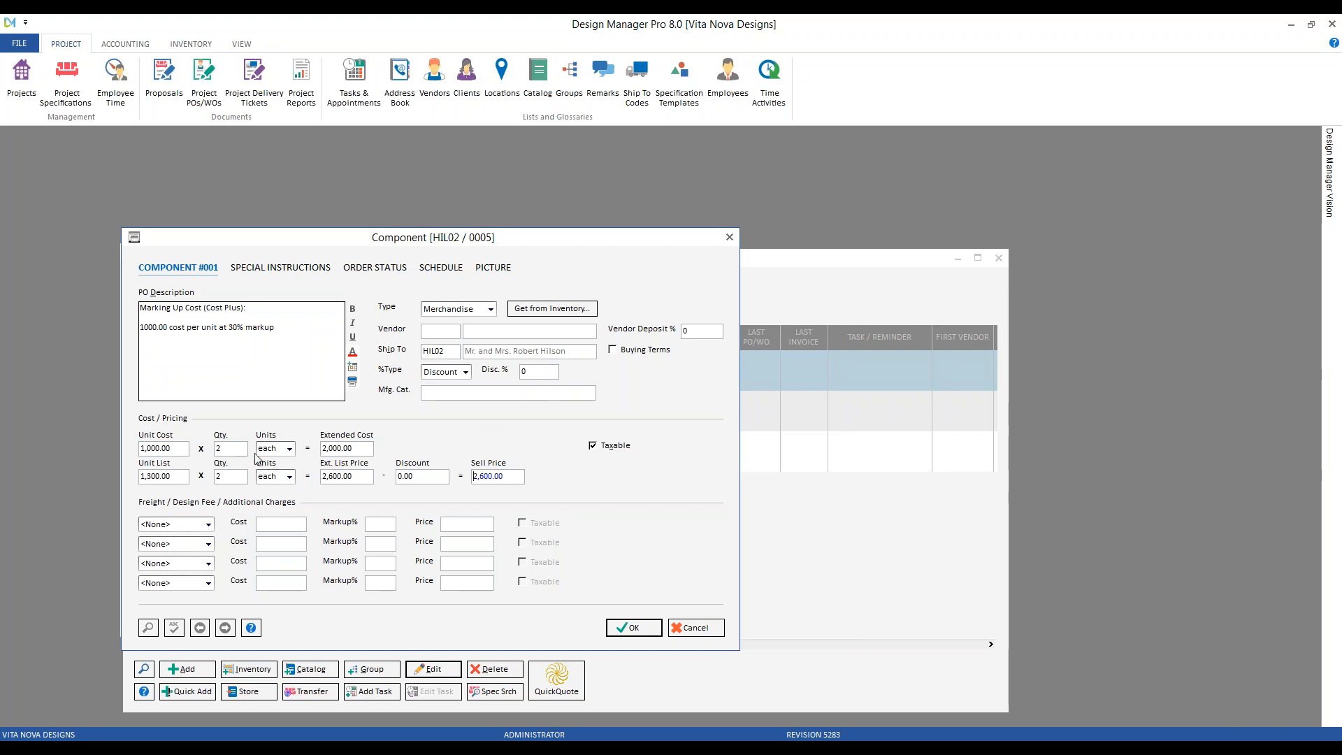
left_click(180, 448)
type("800")
left_click(217, 448)
left_click(634, 628)
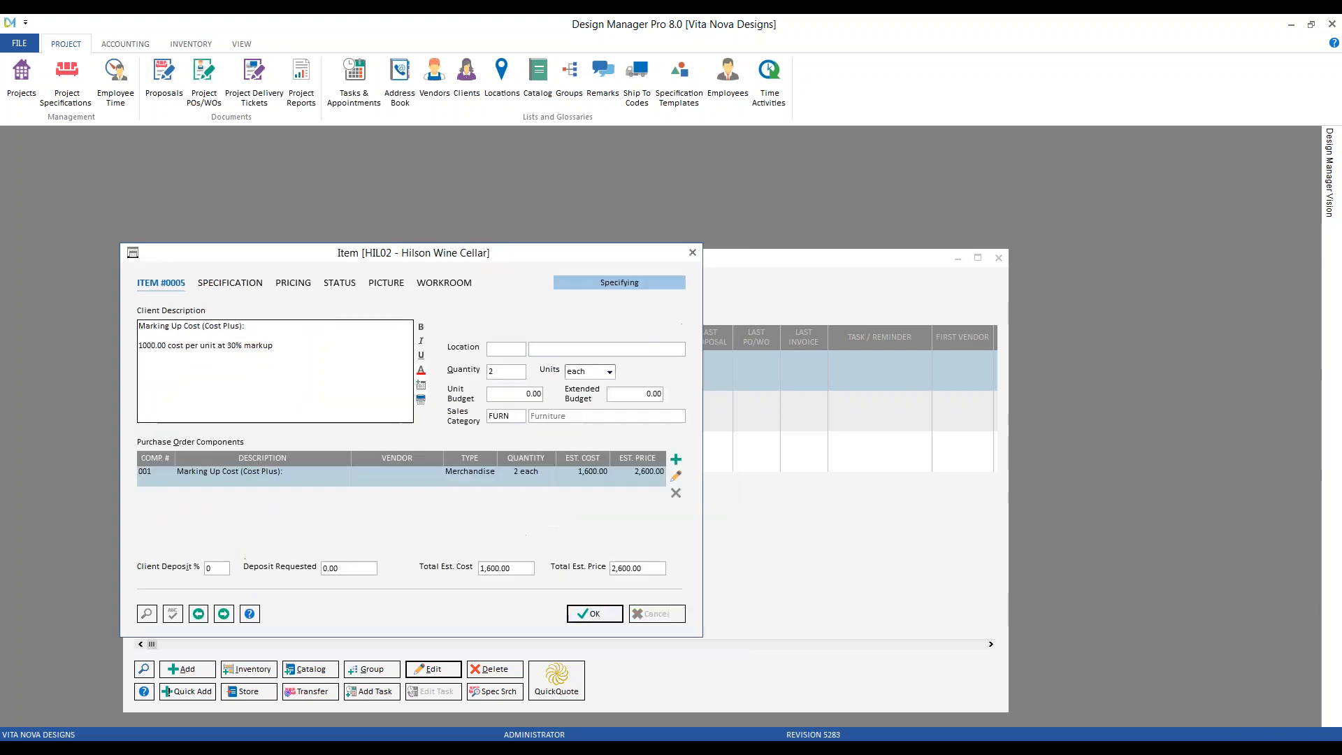
left_click(595, 614)
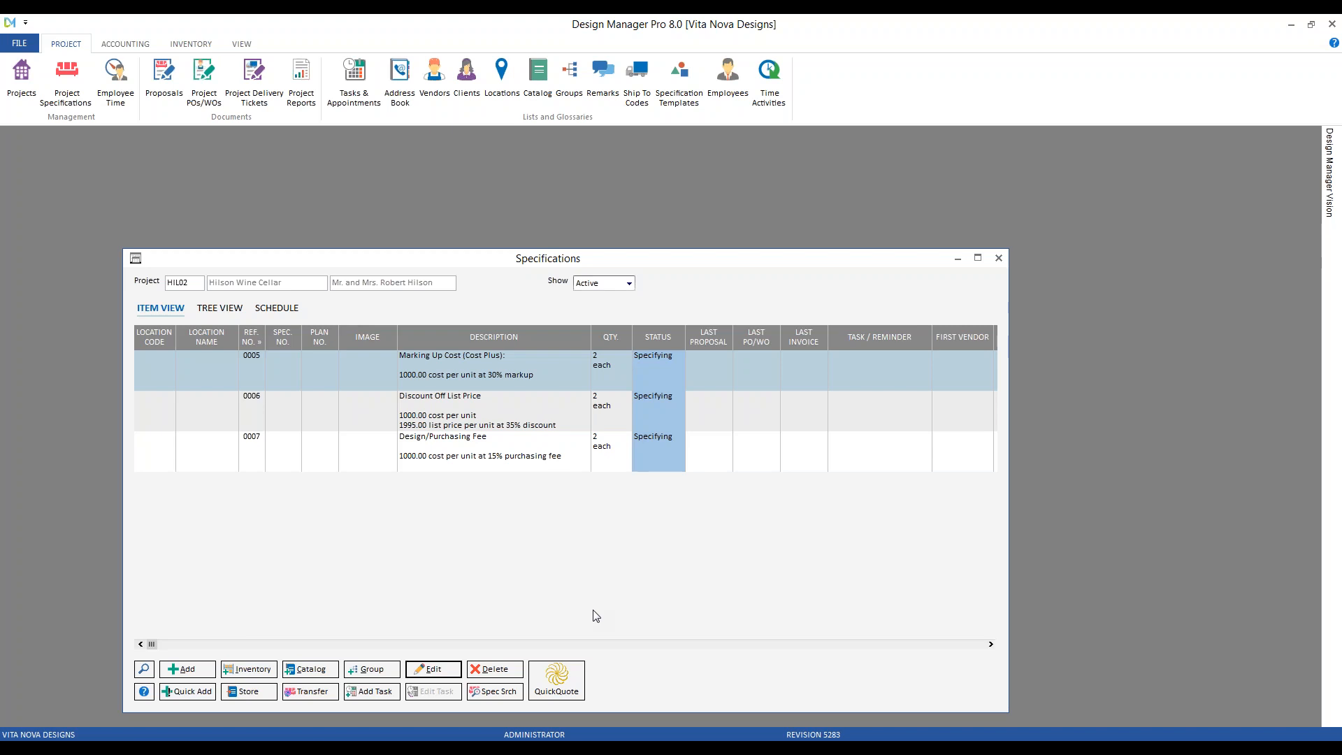
Step: Open purchase order component 001 of the discount-off-list item 0006 for editing
double_click(561, 419)
left_click_drag(175, 138, 389, 223)
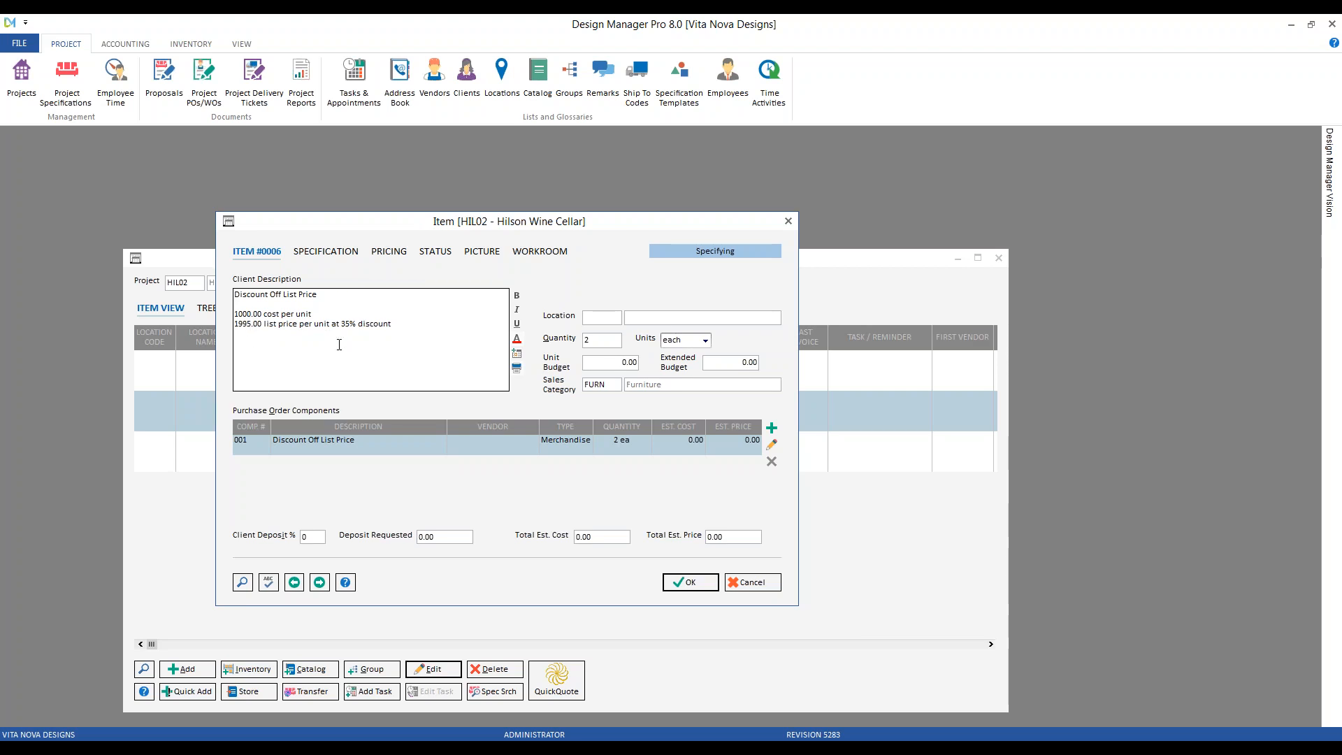
left_click(773, 444)
mouse_move(352, 160)
left_mouse_down()
mouse_move(403, 192)
mouse_move(660, 236)
left_mouse_up()
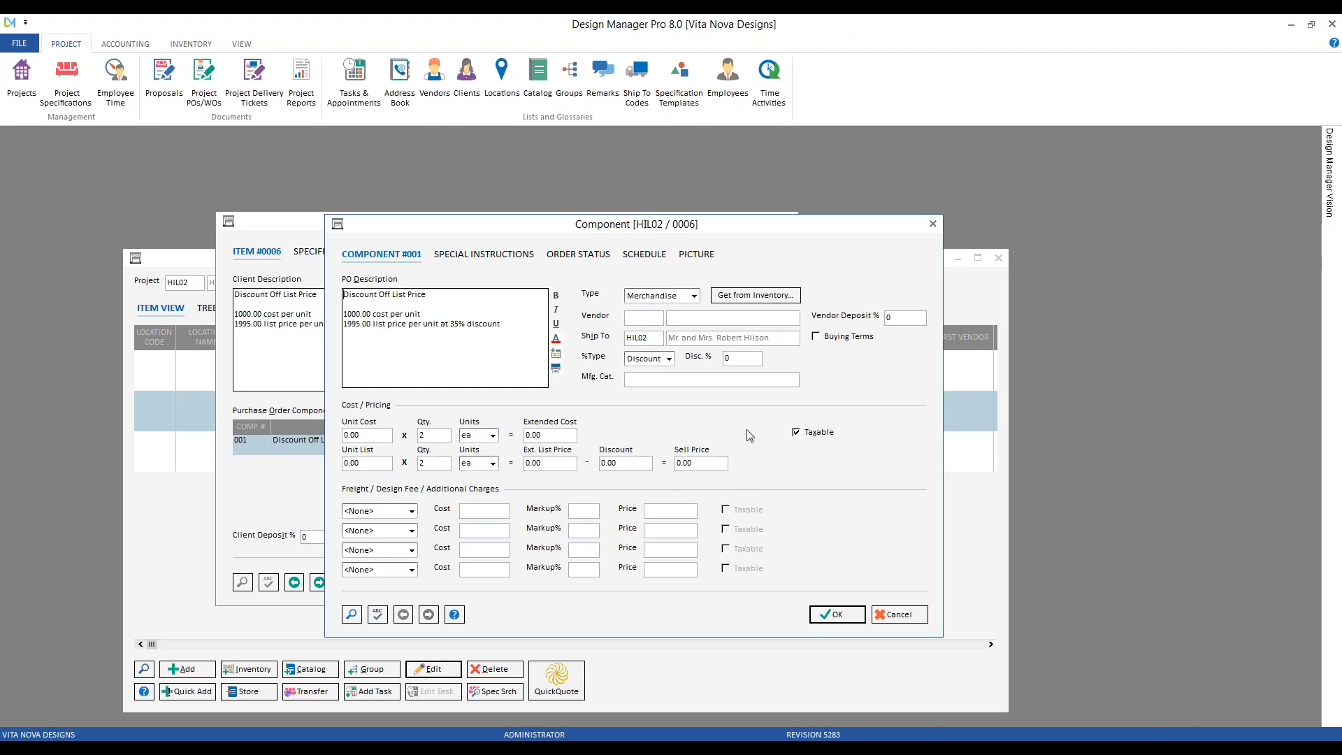
Step: Set the component's discount to 35%, its unit cost to 1000 and its unit list price to 1995
left_click(739, 359)
type("35")
left_click(376, 436)
type("1,00")
type("0")
key("Tab")
left_click(366, 462)
type("1995")
key("Tab")
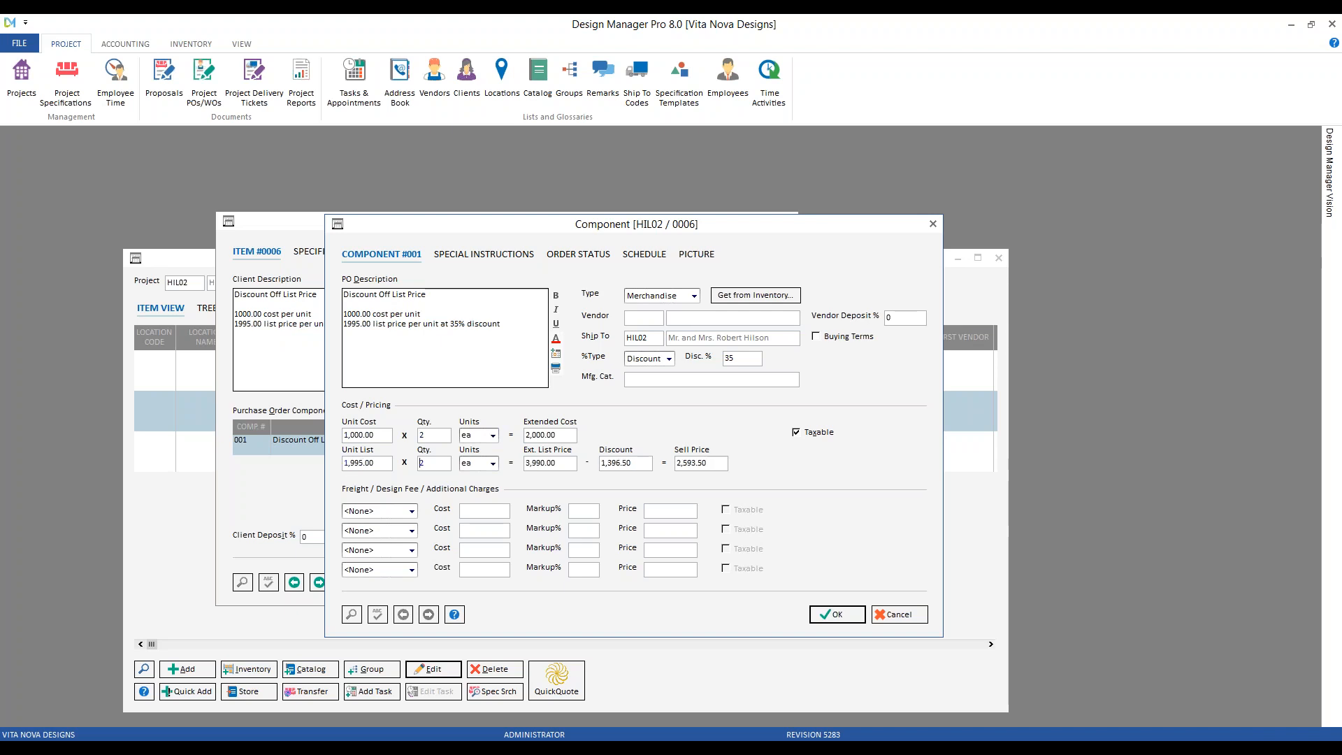
Step: Check the component's extended list price, discount amount and sell price, and save the component and item 0006
left_click(561, 463)
left_click(647, 463)
left_click_drag(647, 463, 606, 470)
left_click_drag(678, 462, 716, 462)
key("alt+Tab")
left_click(802, 486)
left_click(837, 613)
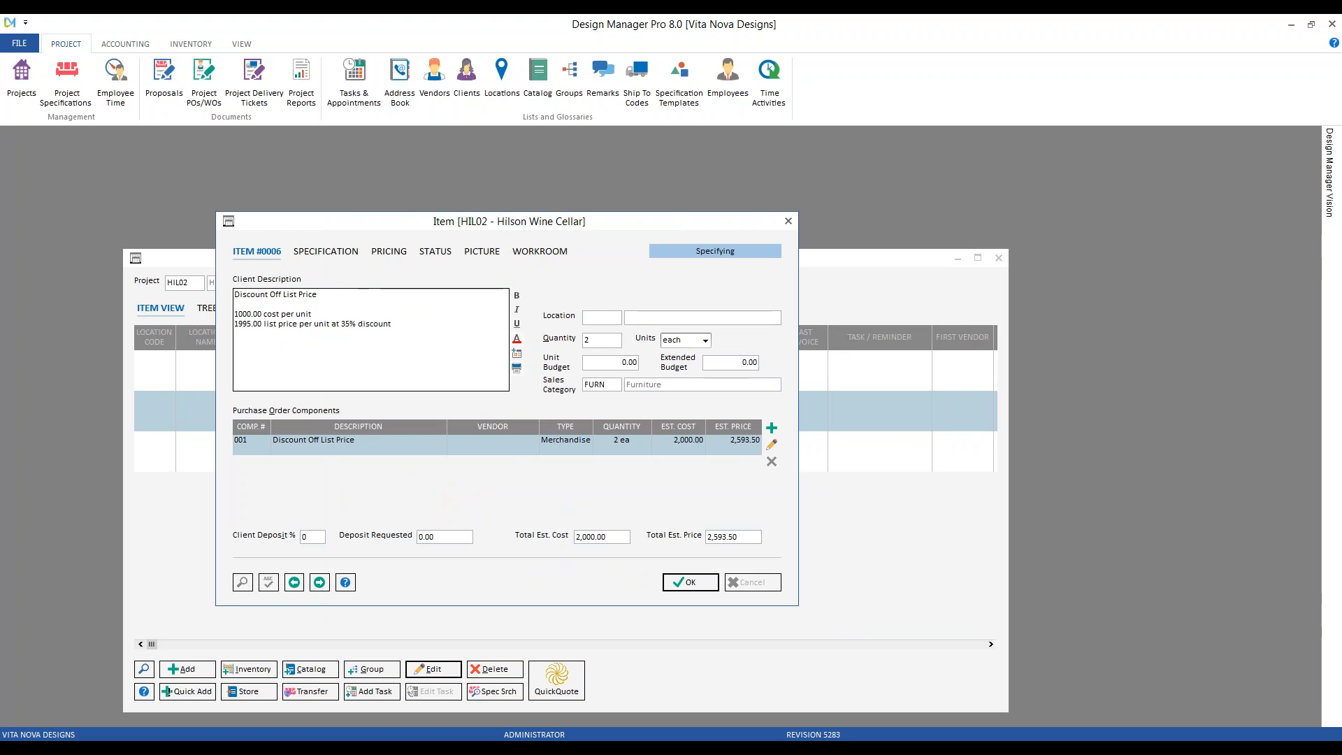
left_click(712, 582)
Step: Open purchase order component 001 of the design/purchasing fee item 0007 for editing
left_click(450, 451)
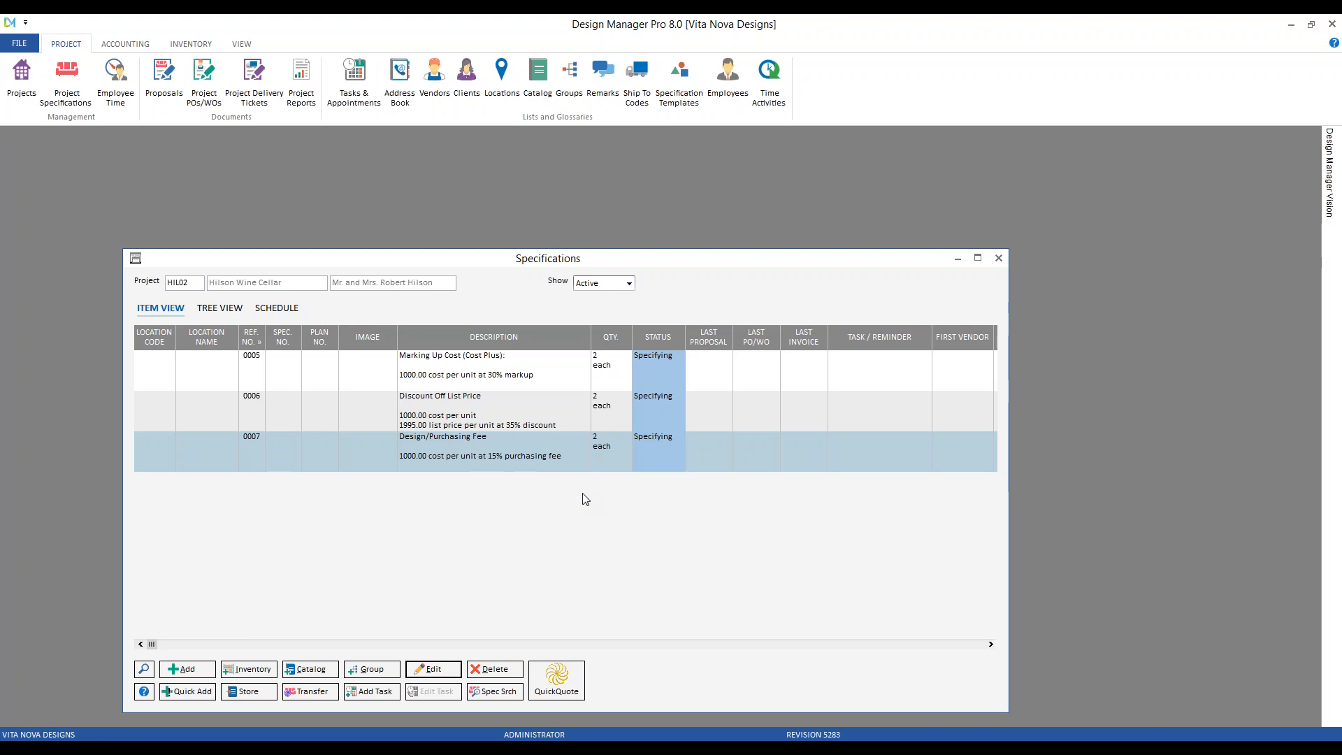
double_click(552, 460)
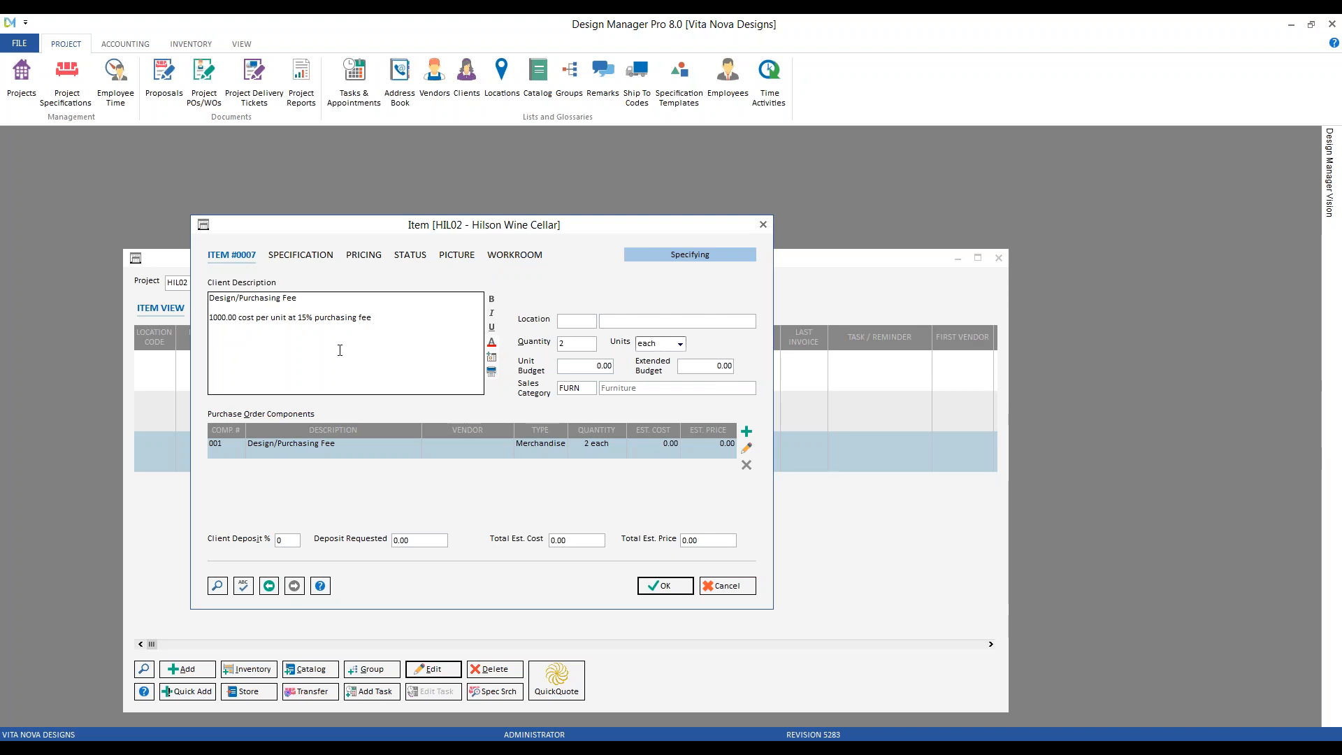
left_click(746, 448)
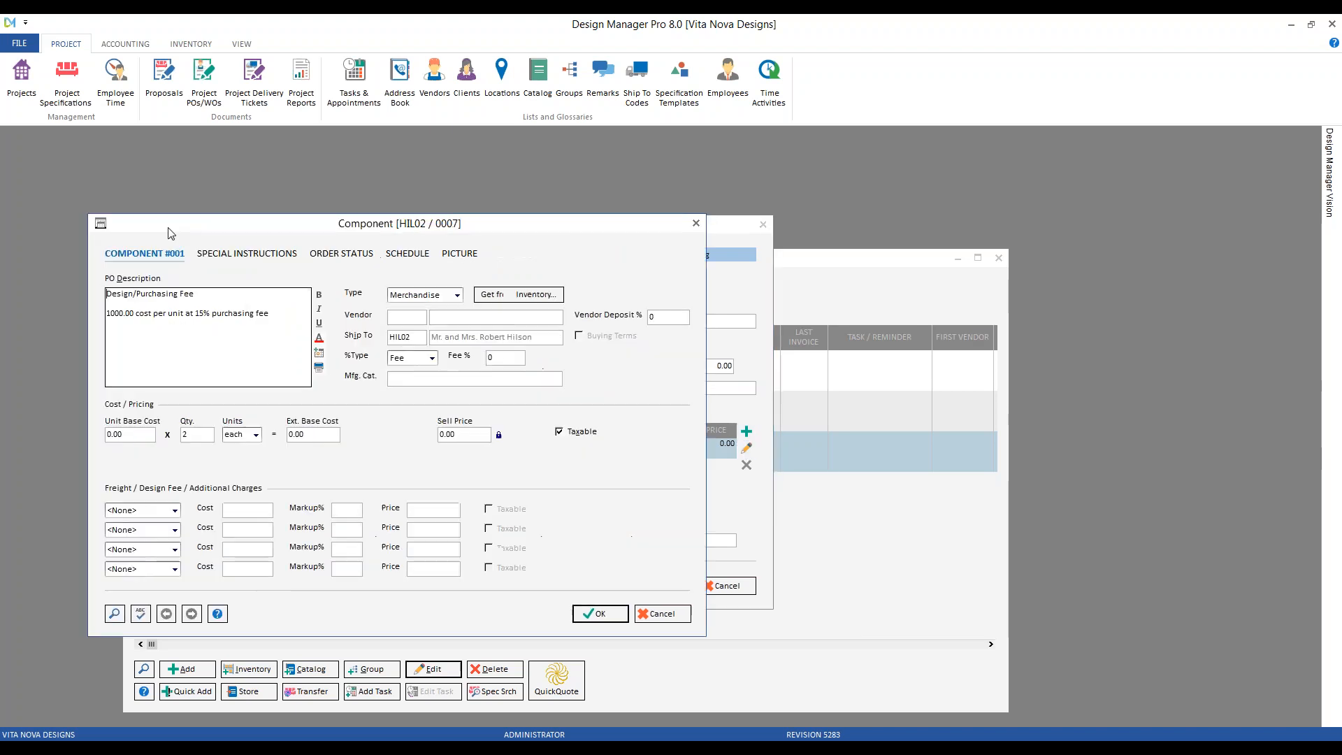
left_click_drag(149, 231, 335, 248)
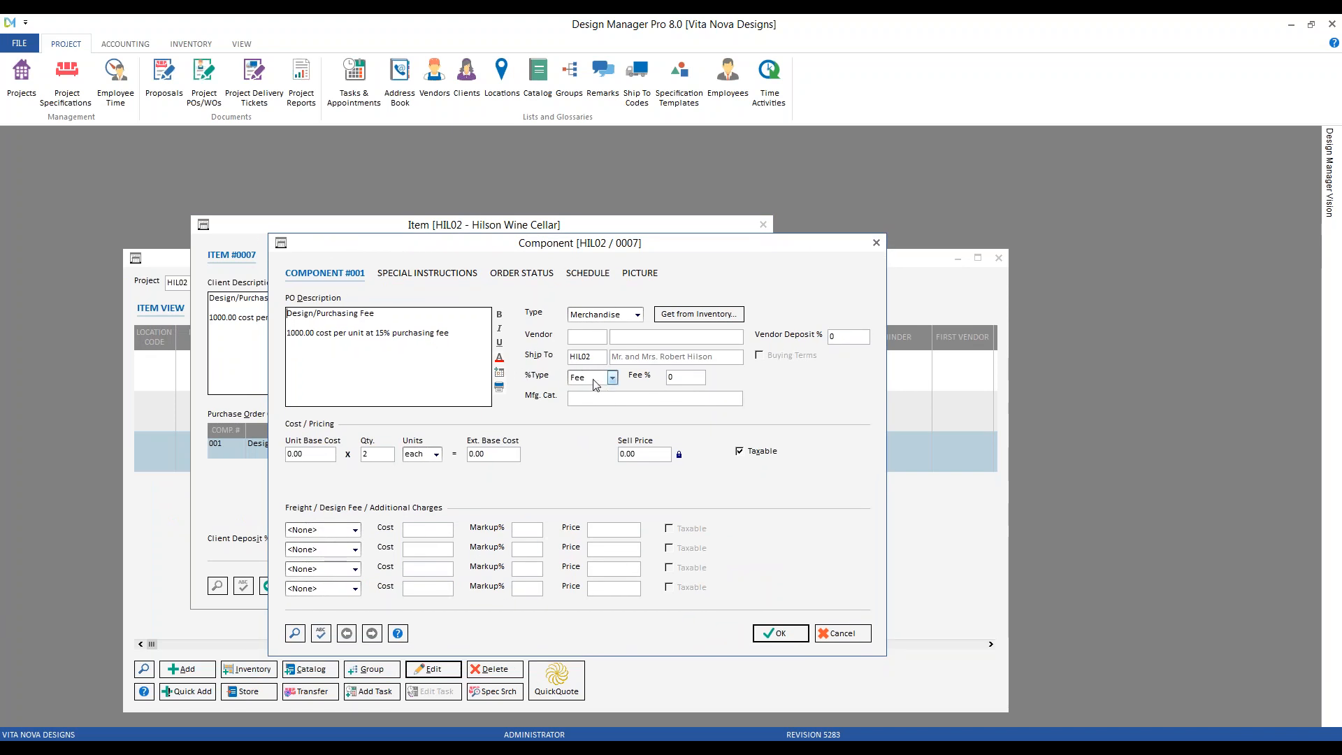
Step: Set the component's fee to 15% and its unit base cost to 1000, and save it
key("Tab")
type("15")
left_click(324, 455)
type("1000")
key("Tab")
left_click(777, 635)
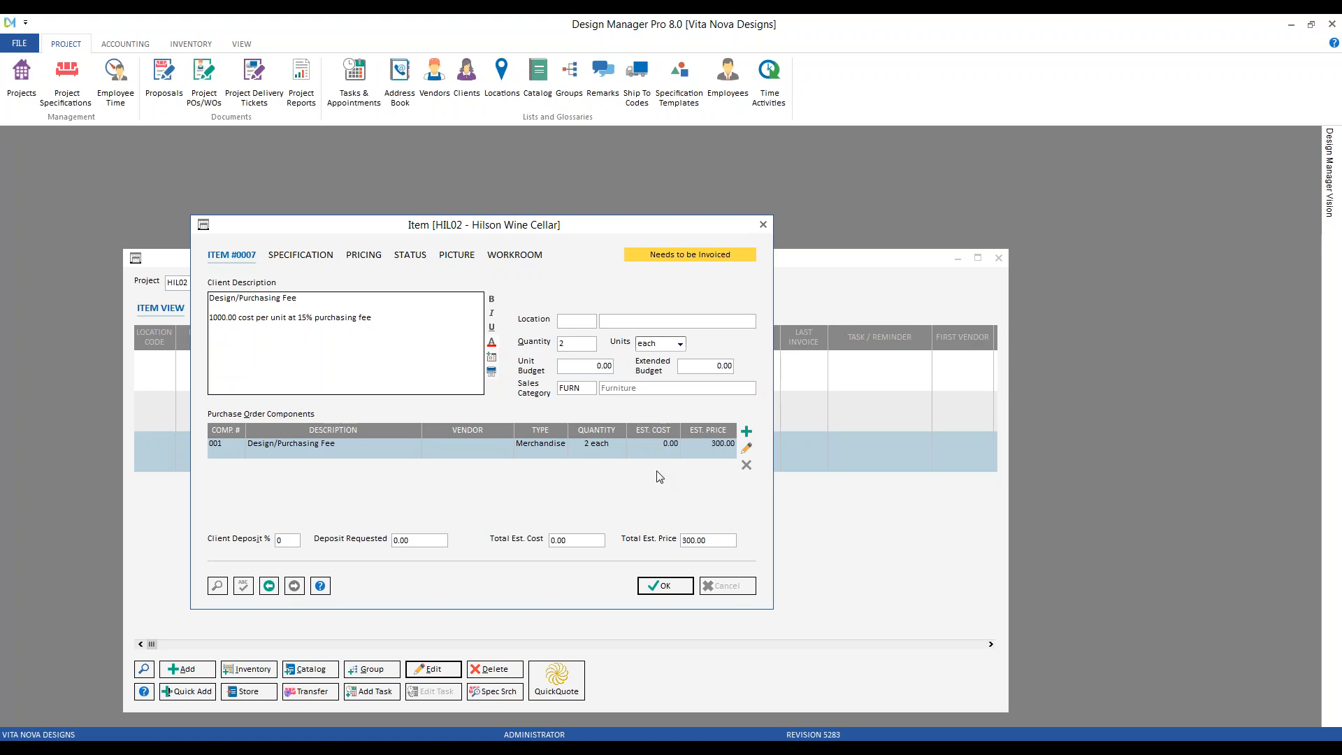
Step: Reopen the fee component to review its base cost and sell price, and save item 0007
left_click(745, 448)
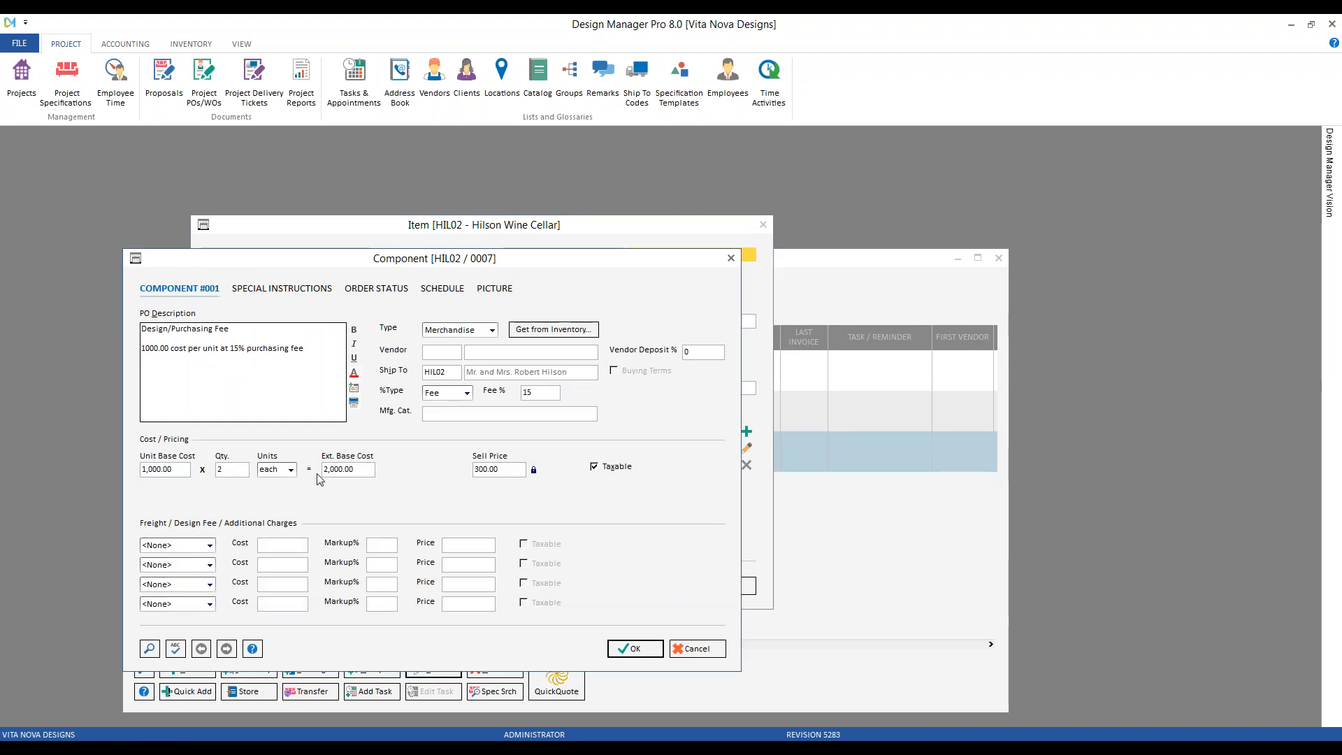
left_click(635, 649)
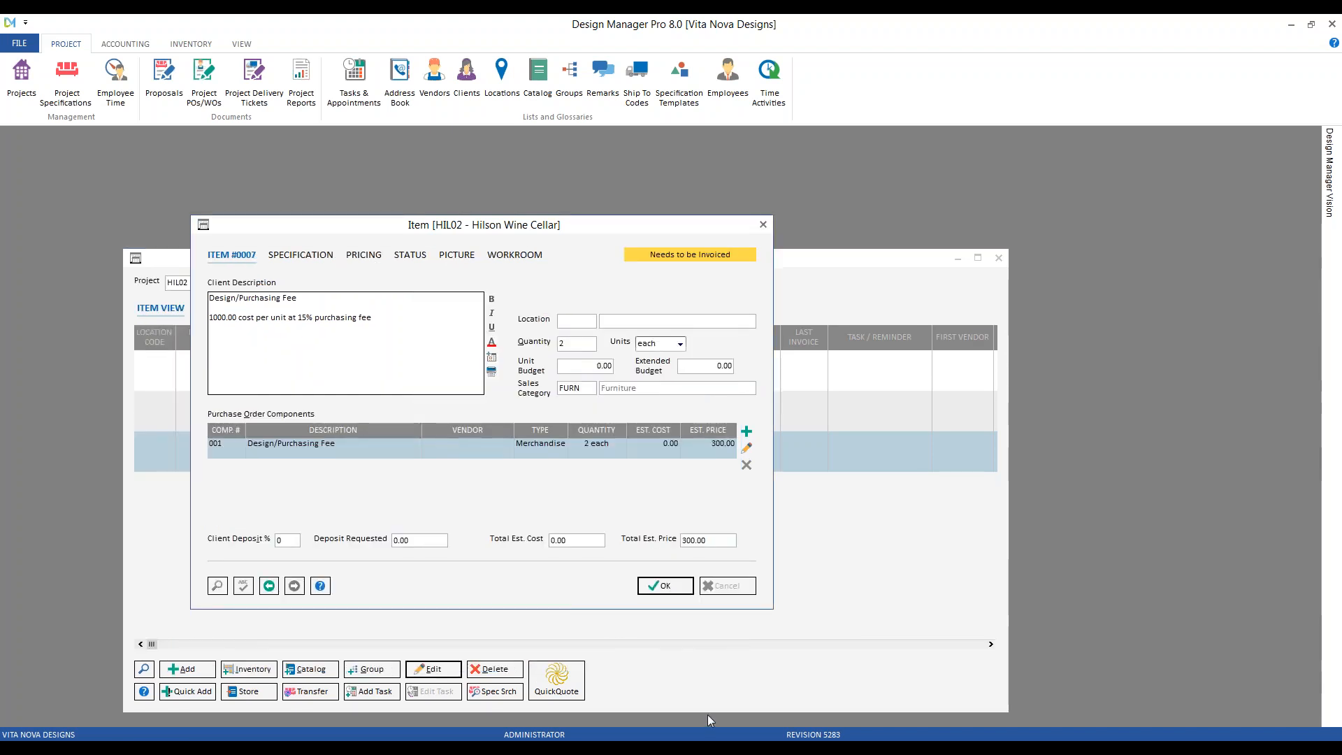
left_click(666, 587)
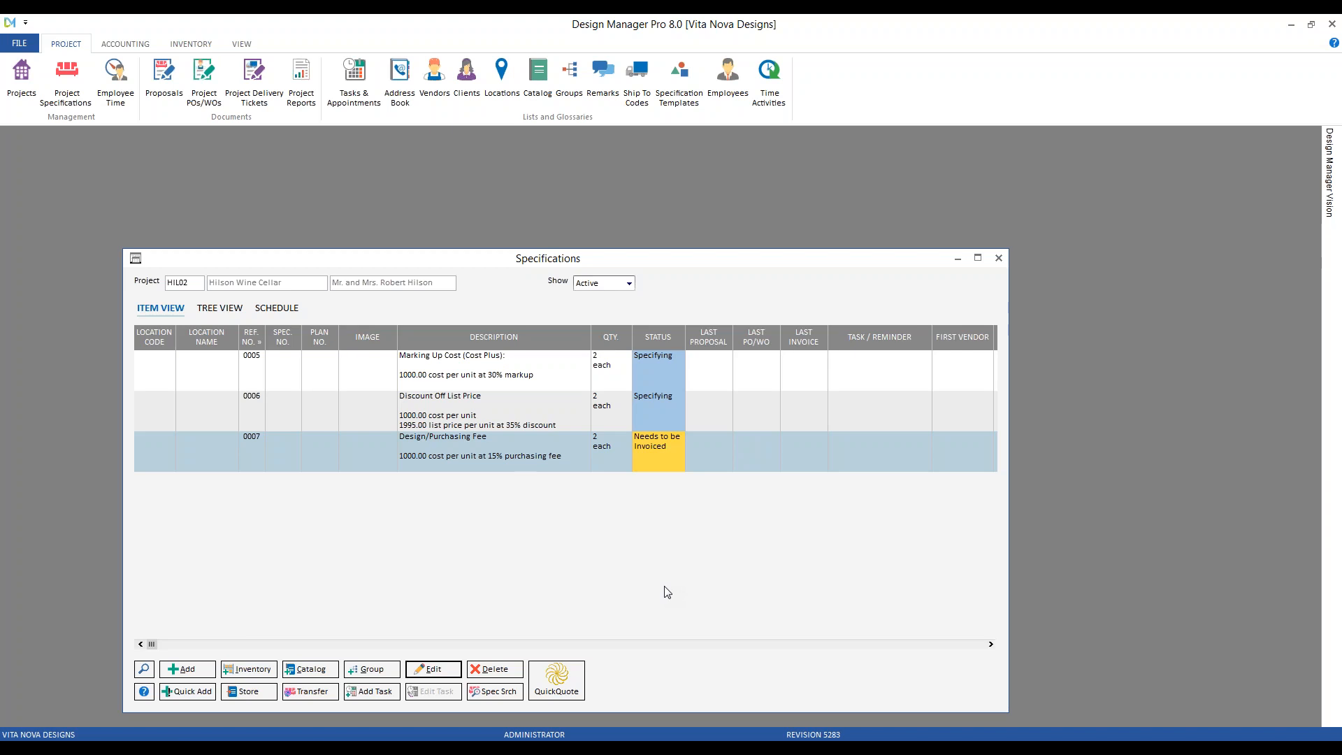
Step: Minimize the specifications window, open the projects list and select project HIL02
left_click(958, 260)
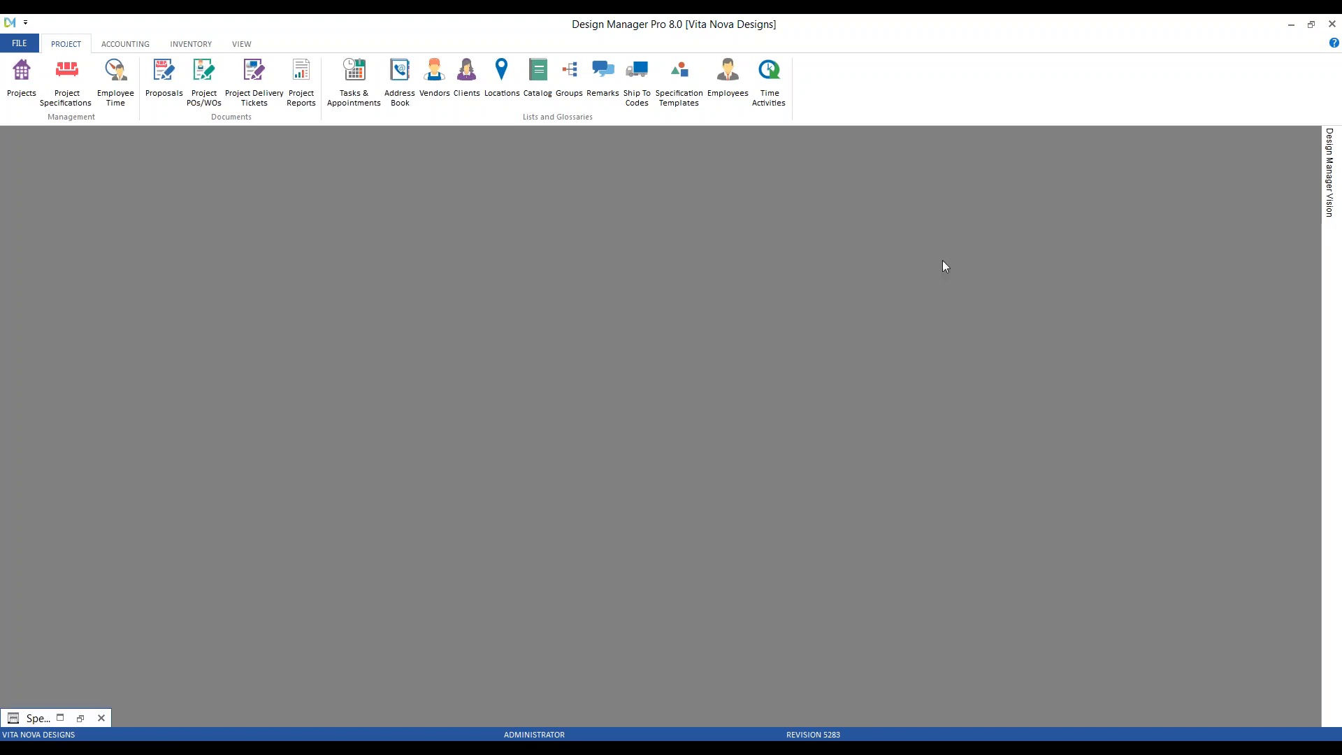
left_click(21, 76)
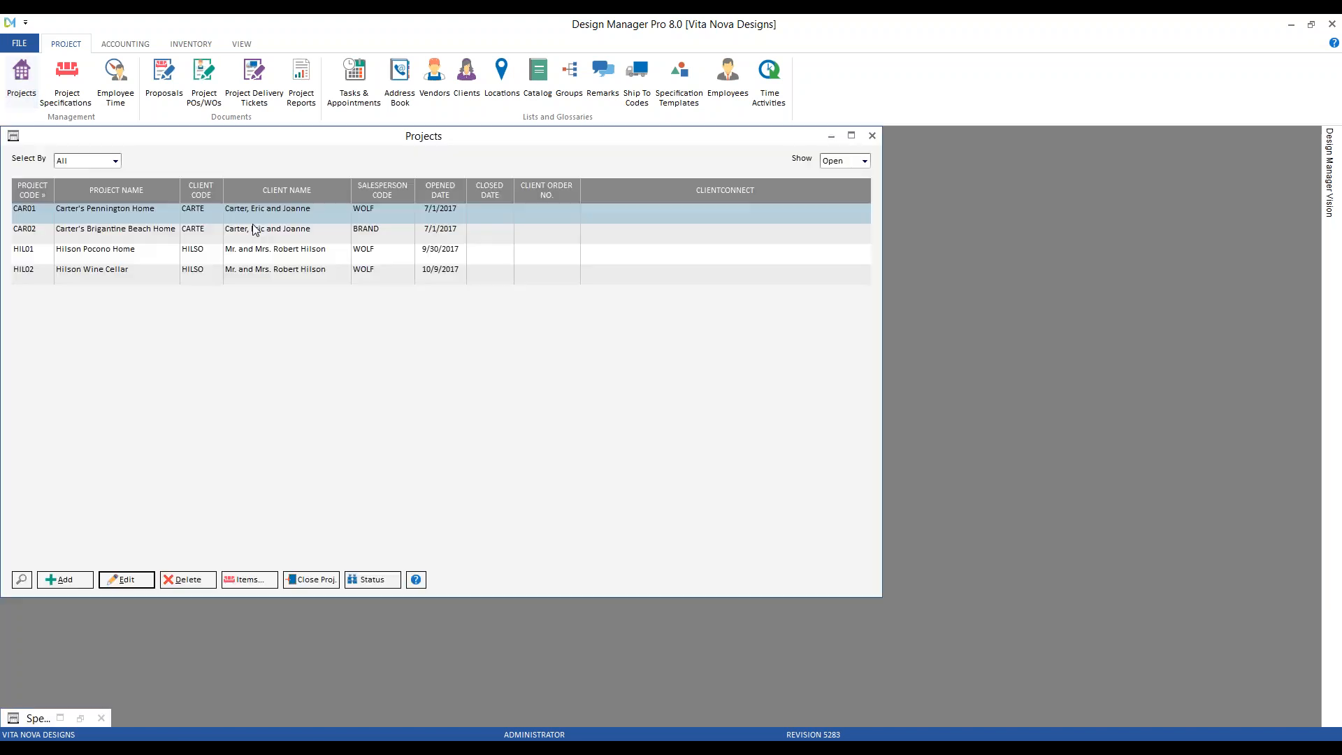
left_click_drag(222, 145, 316, 190)
left_click(222, 321)
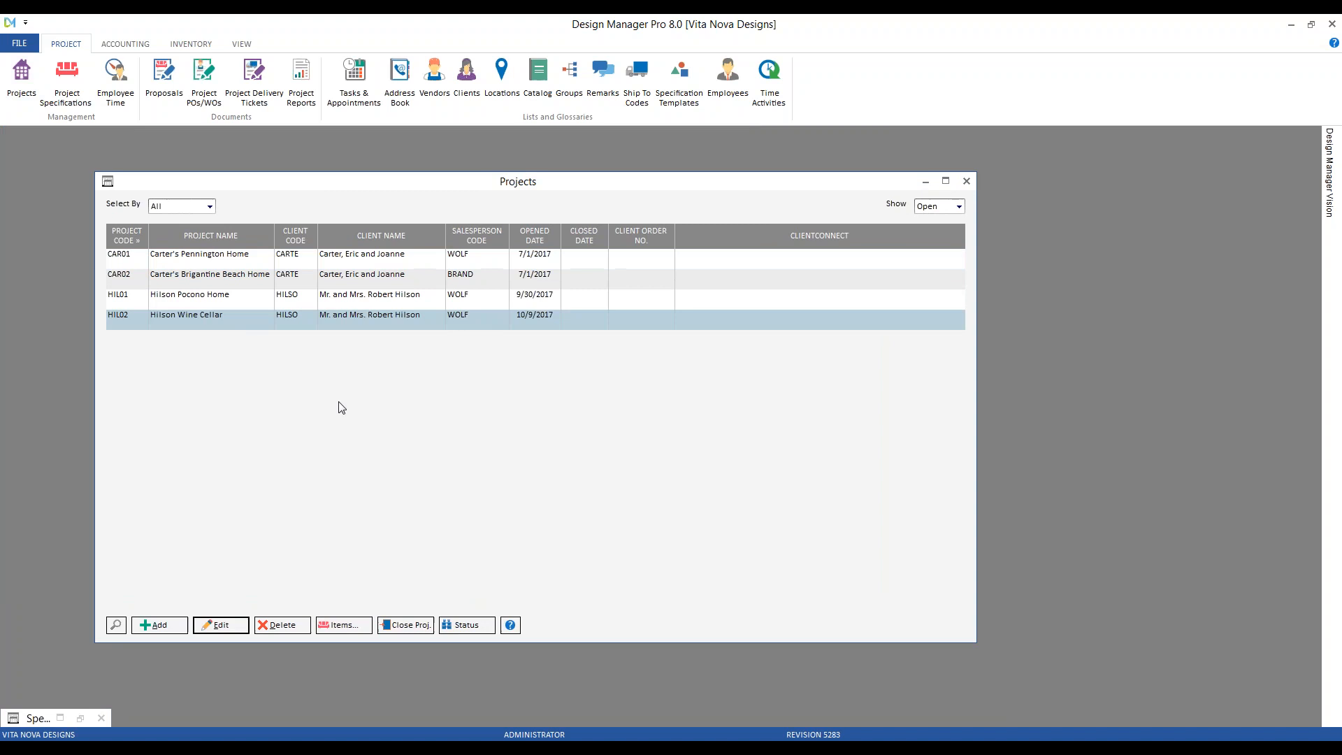
Step: Open project HIL02 for editing and bring up the advanced markup options from its defaults
left_click(236, 625)
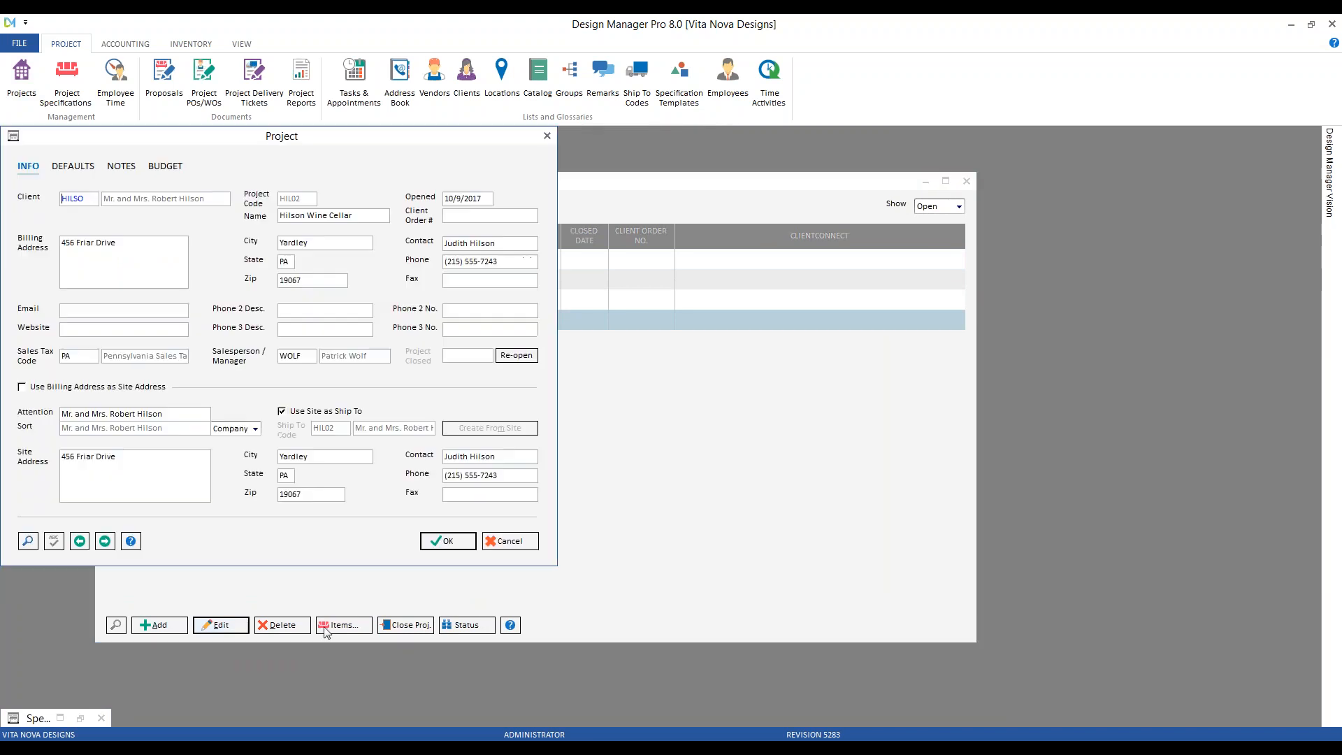
left_click_drag(194, 138, 439, 220)
left_click(318, 247)
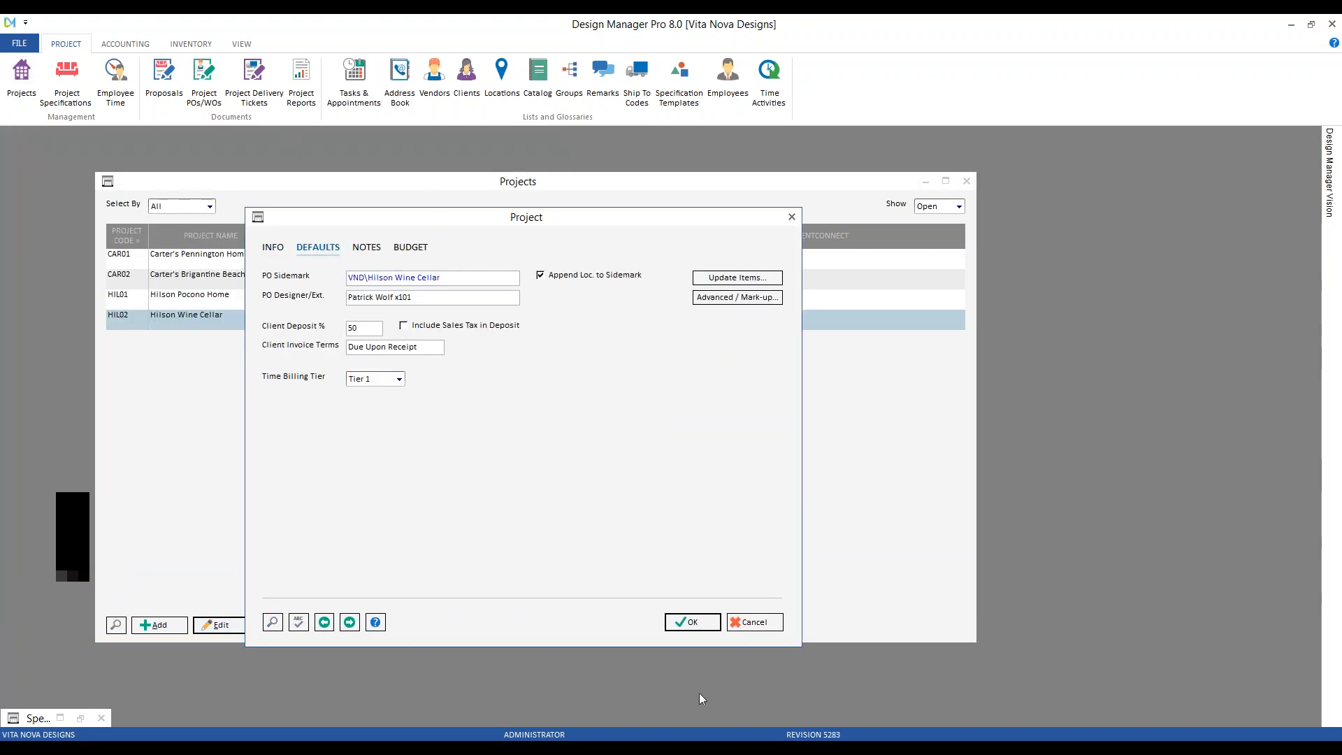
left_click(749, 306)
left_click_drag(217, 144, 424, 216)
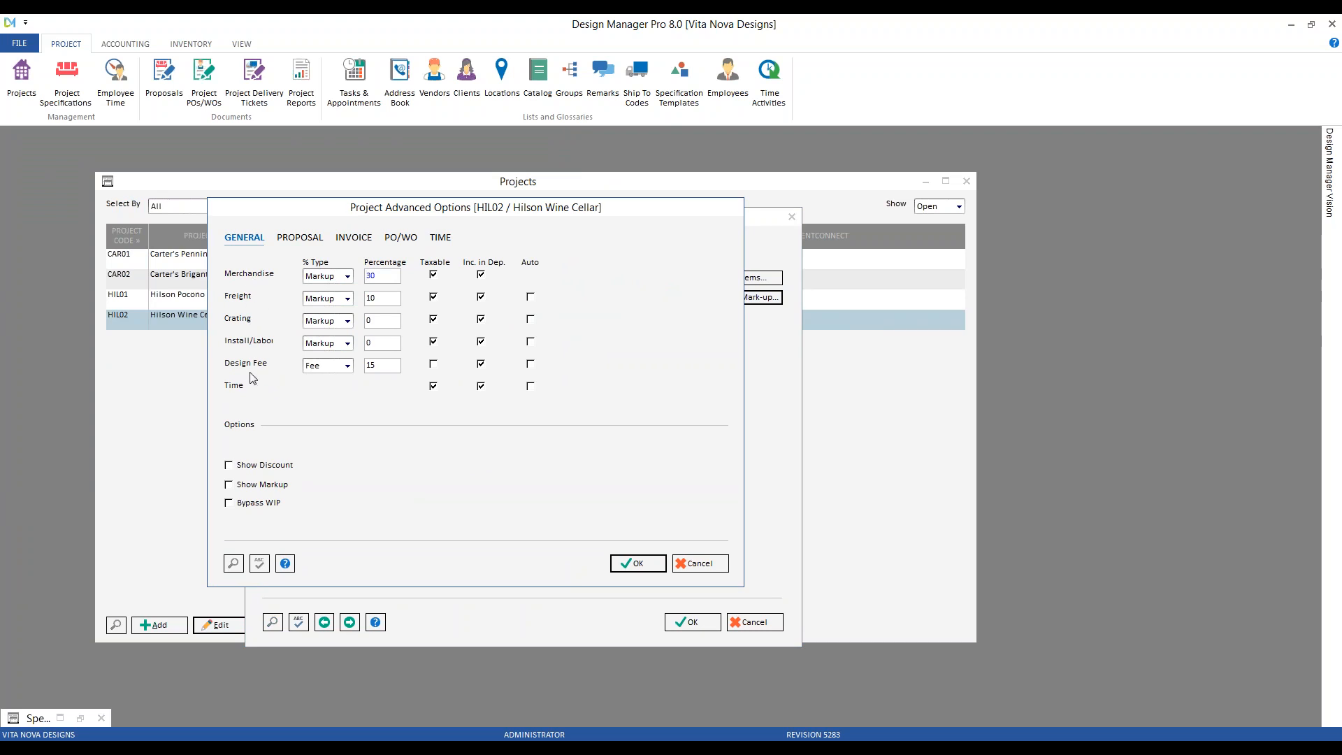
Step: Review the percentage types offered for Merchandise, and accept the project's advanced options and settings without changes
left_click(351, 276)
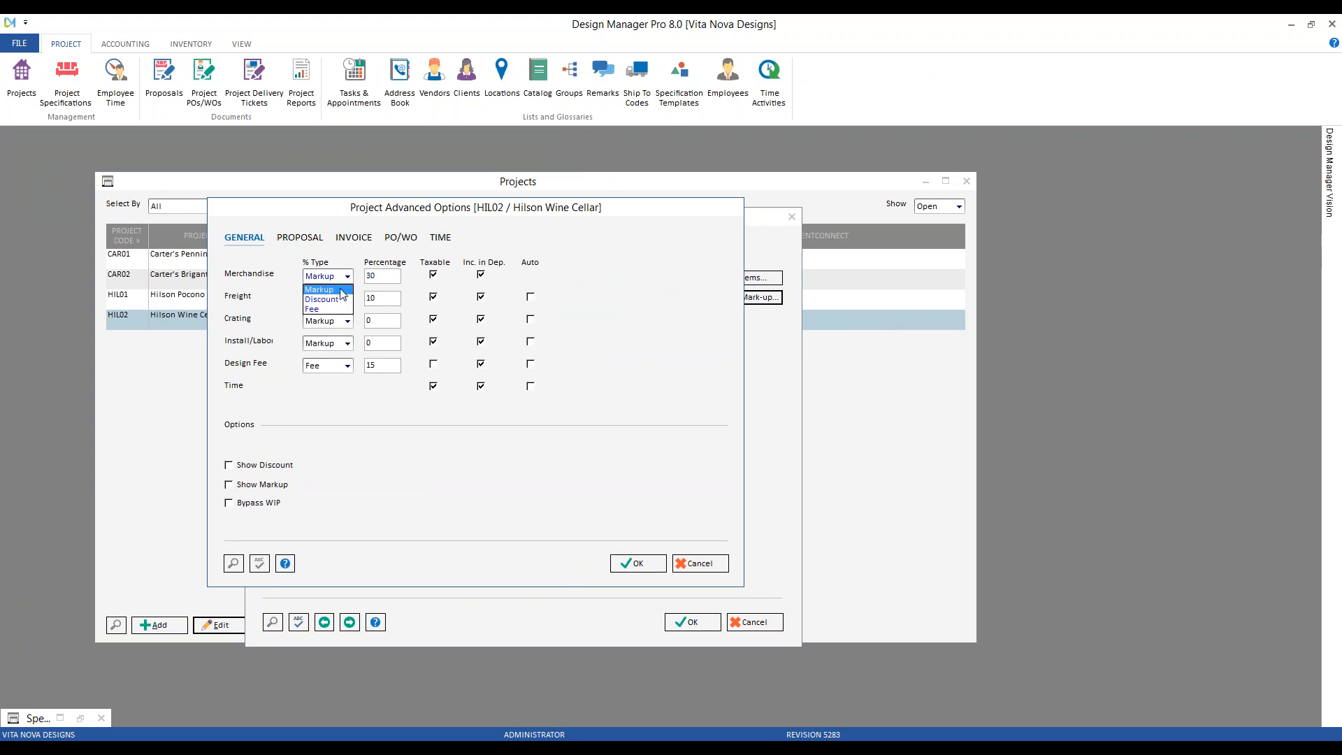
left_click(424, 288)
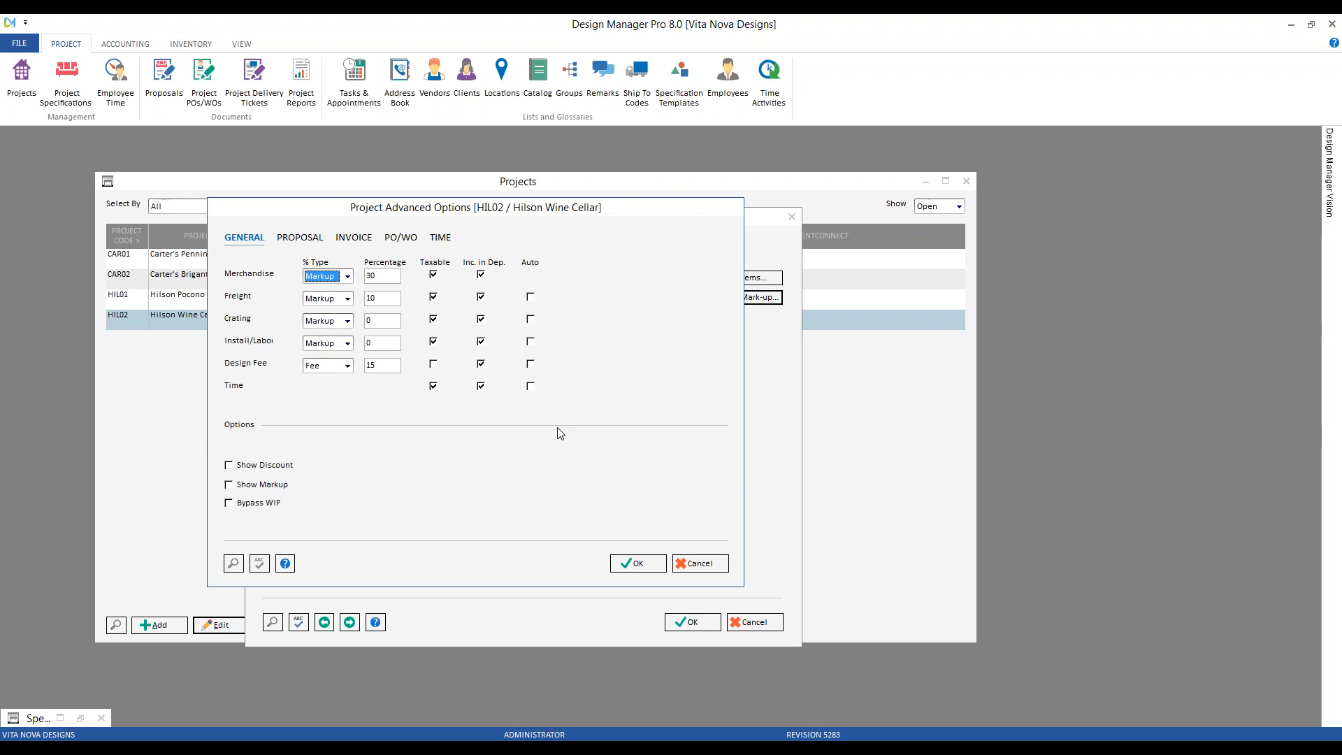
left_click(636, 563)
left_click(692, 623)
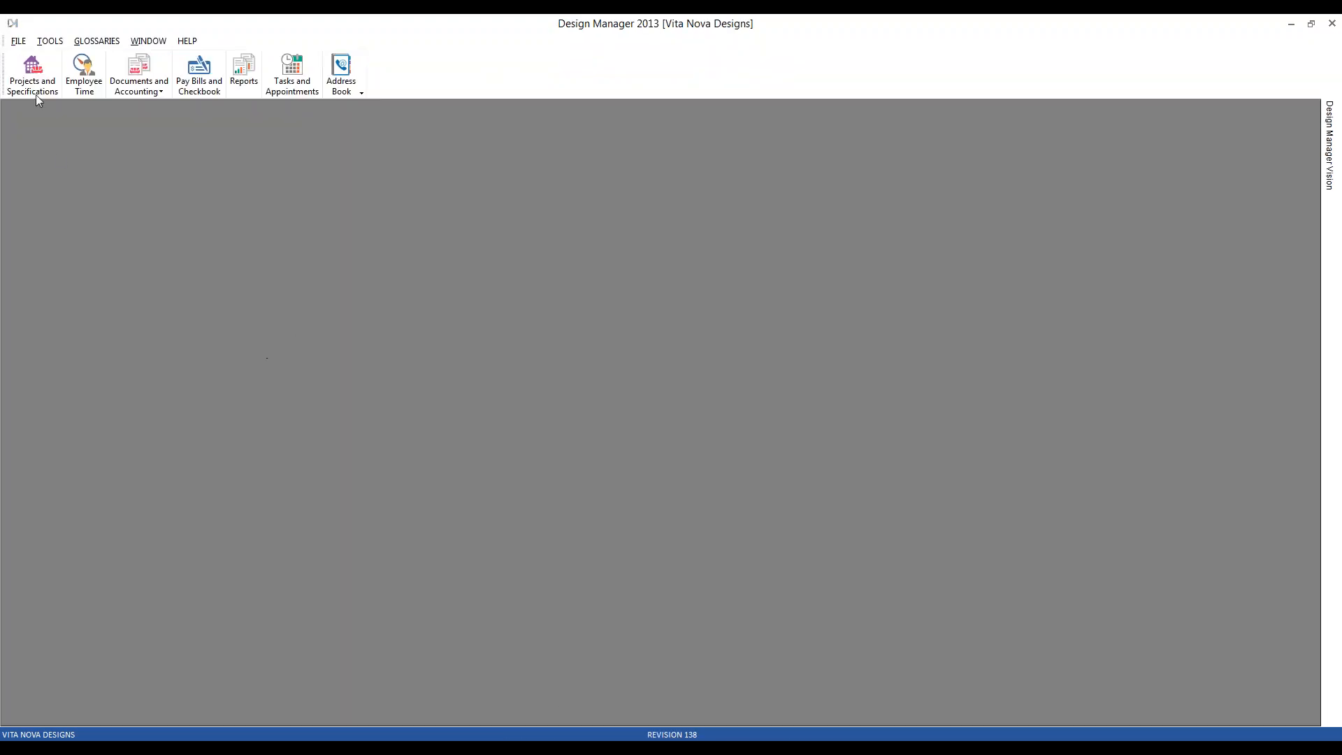
Step: Switch to Design Manager 2013, review the general advanced options of project HIL02, and close them without saving
left_click(33, 78)
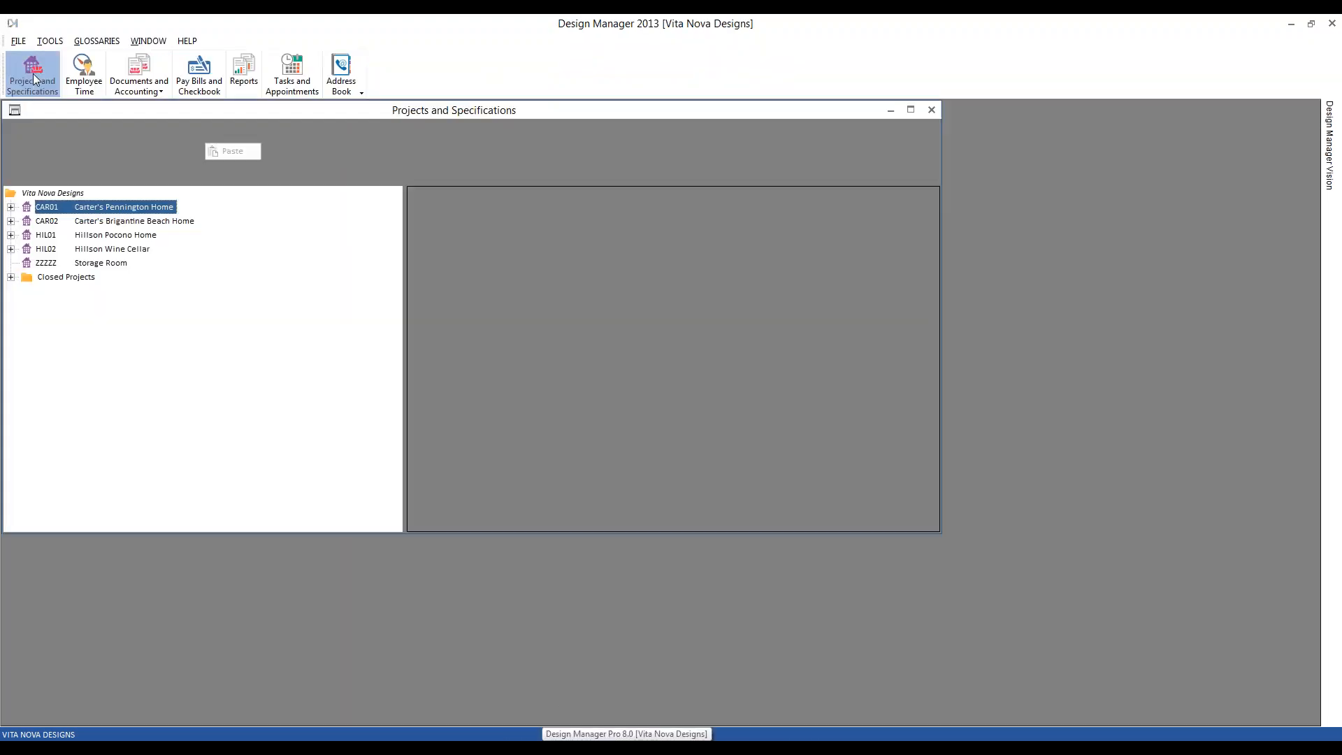
left_click(137, 256)
right_click(137, 256)
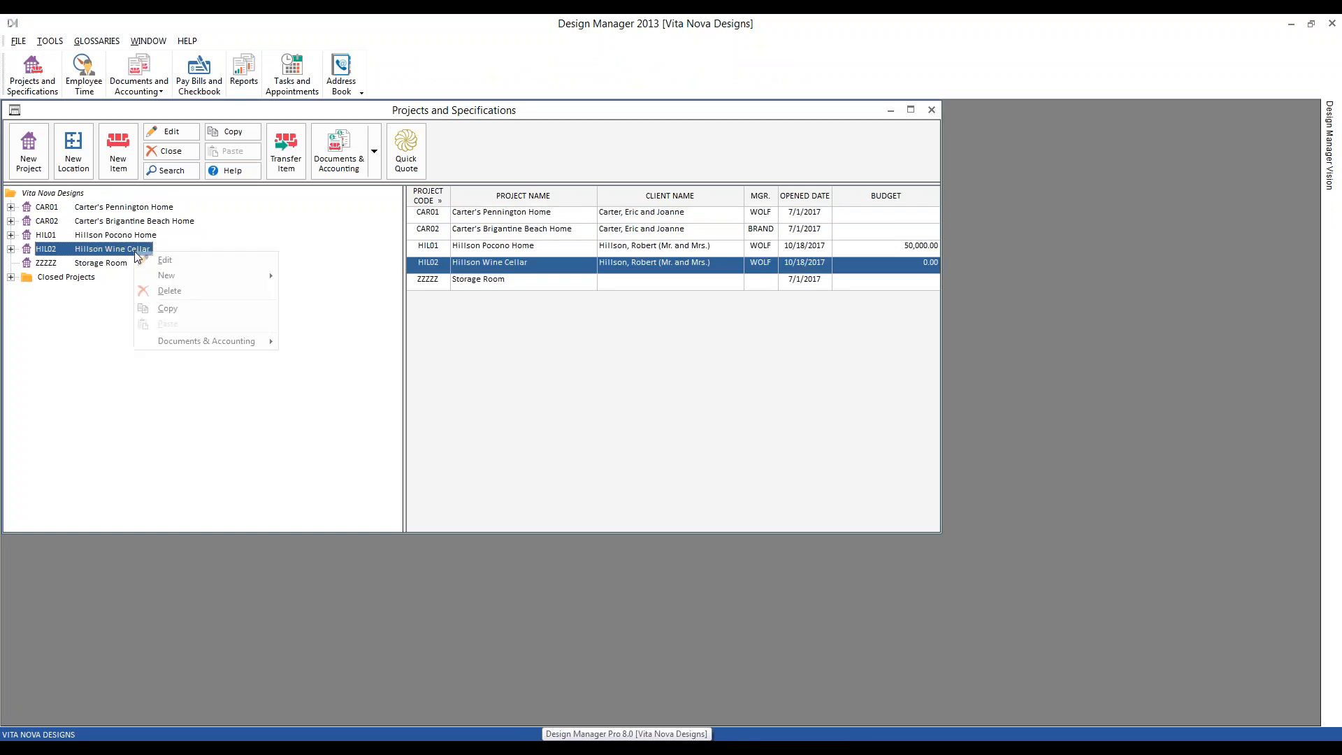
left_click(167, 261)
left_click(168, 132)
left_click_drag(170, 112, 236, 133)
left_click(204, 311)
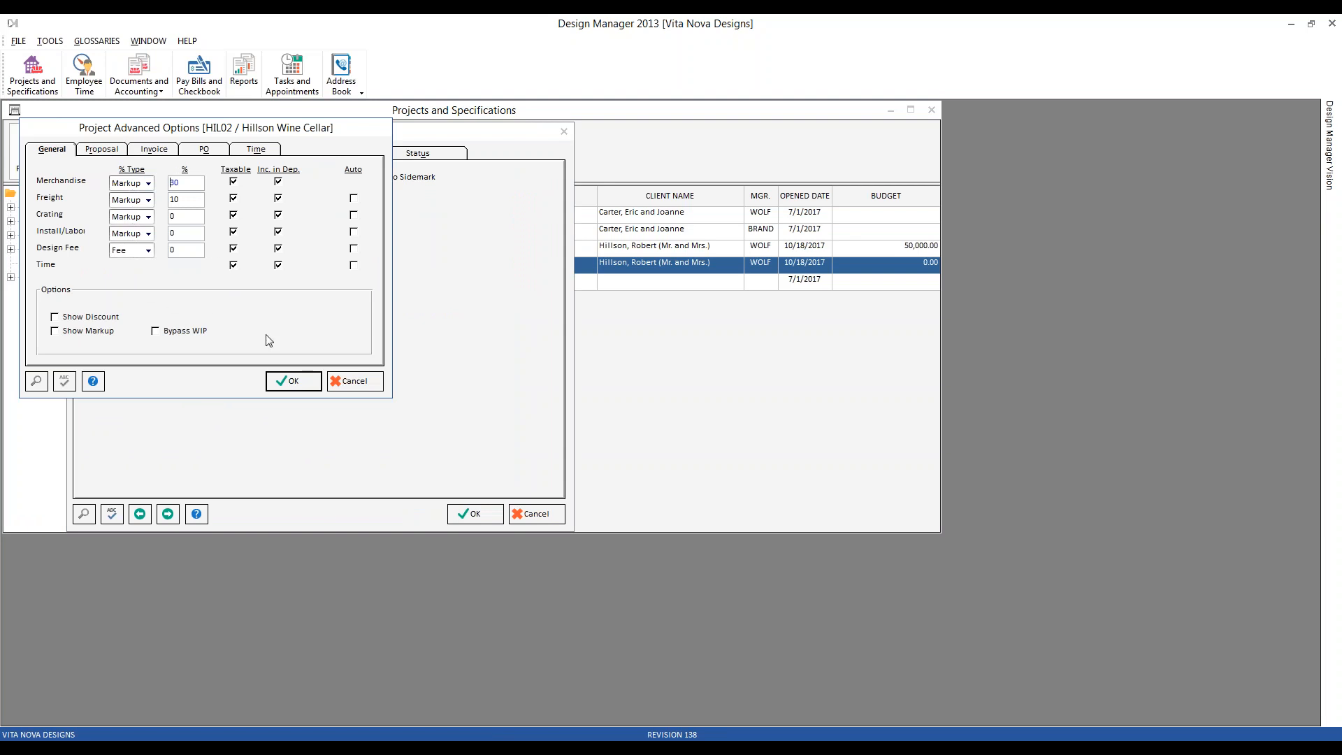
left_click(362, 383)
left_click(536, 514)
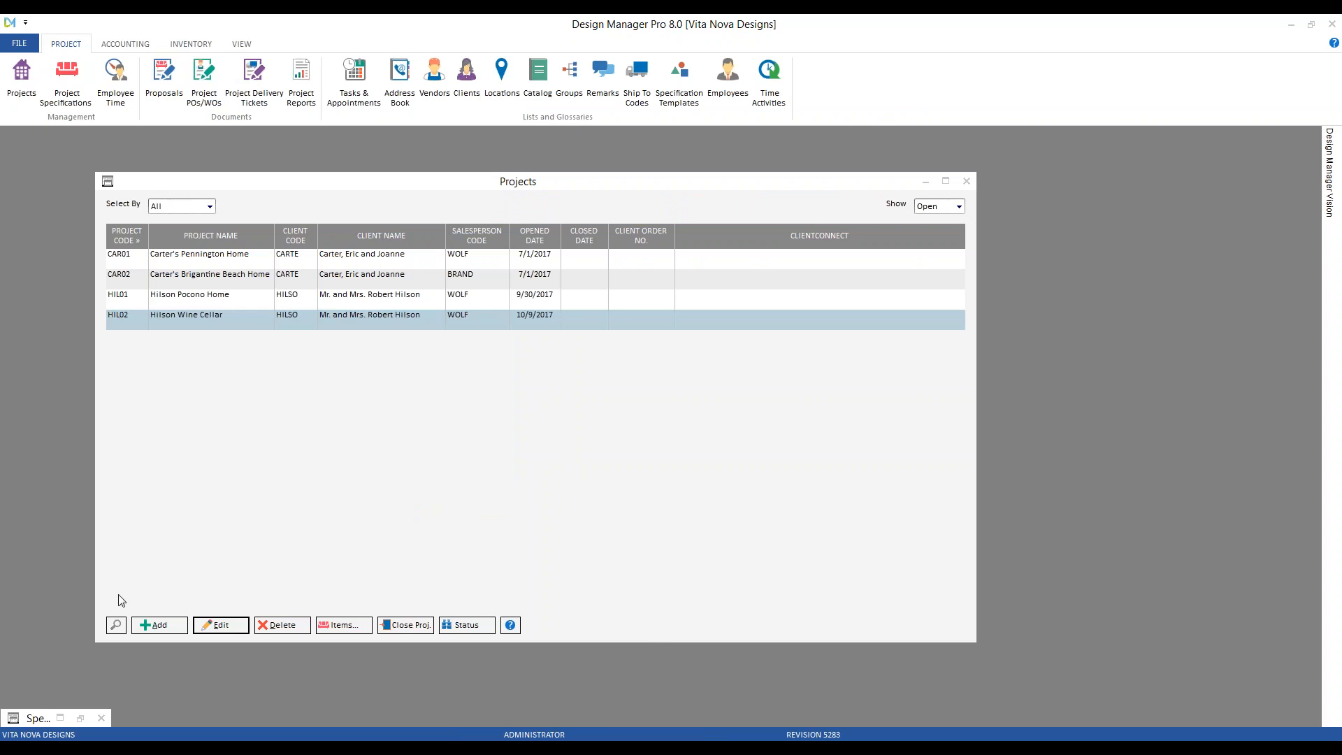
Step: Switch back to Design Manager Pro, restore the specifications window and open item 0005, Marking Up Cost (Cost Plus)
left_click(82, 716)
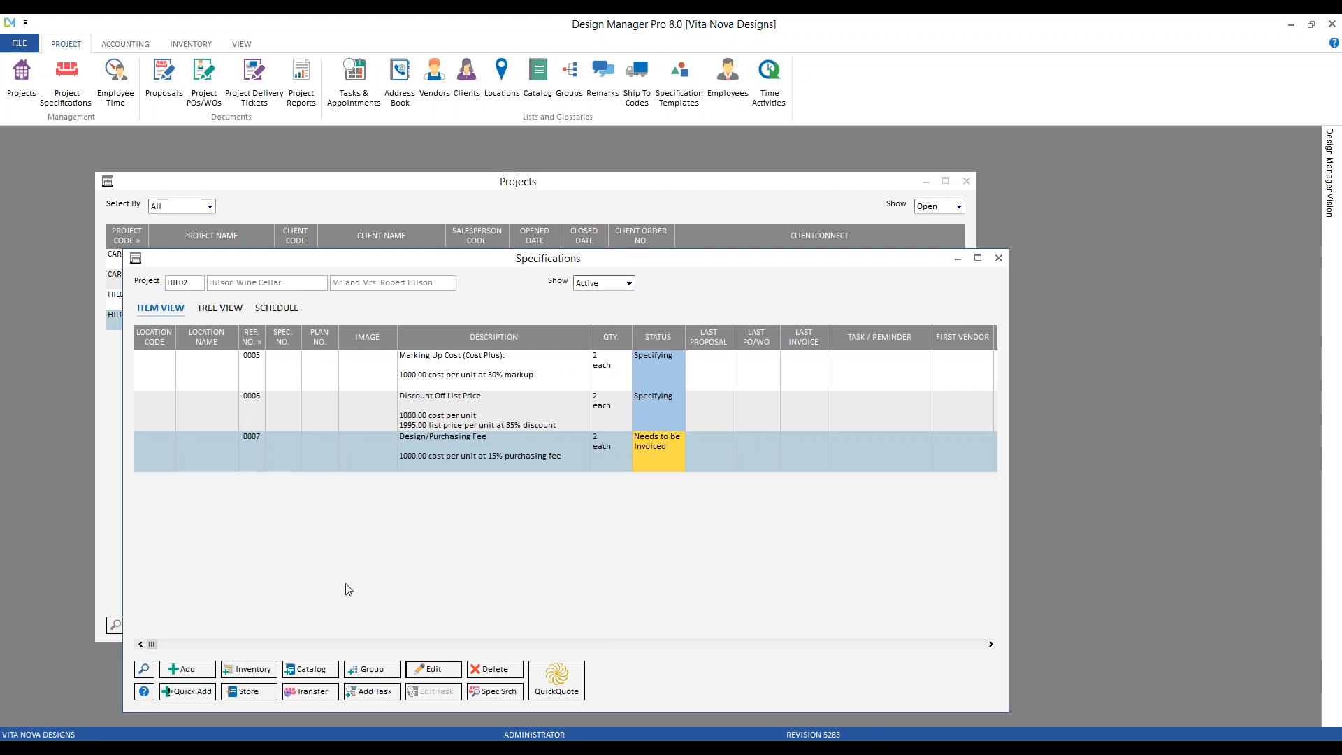
double_click(507, 369)
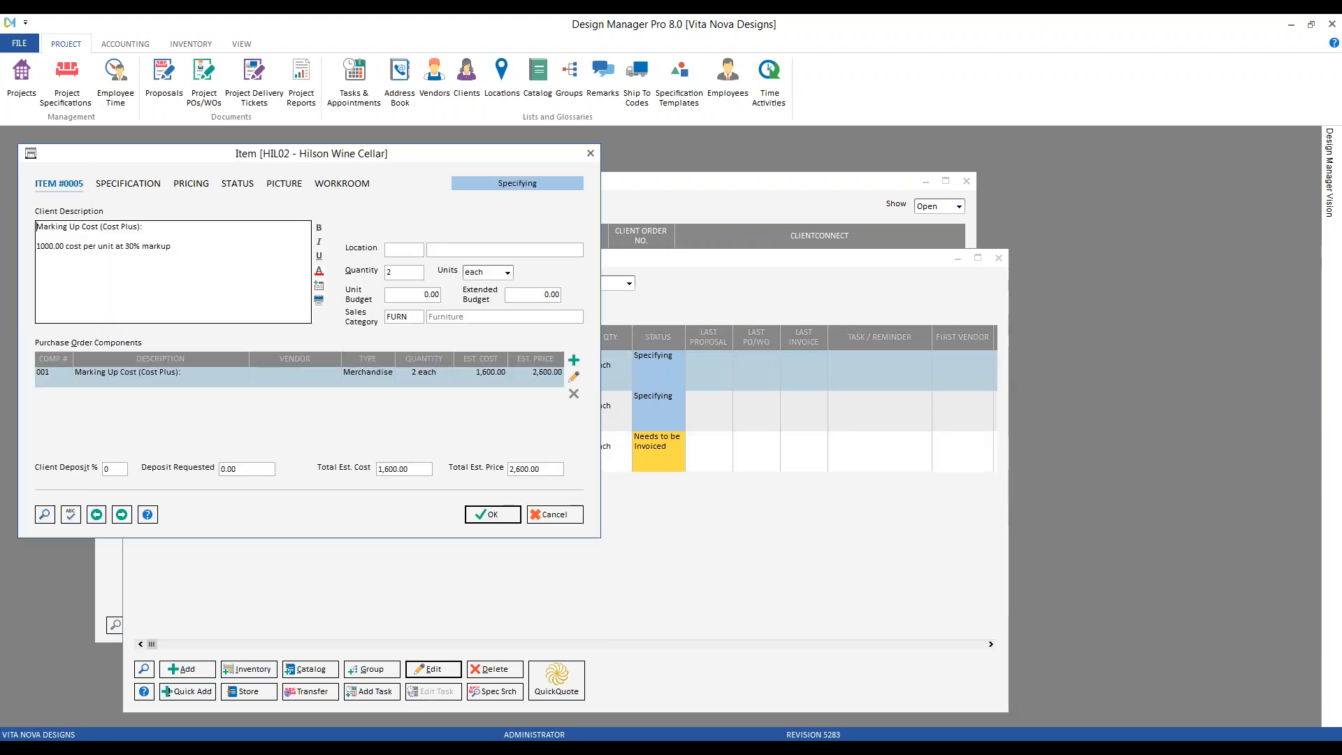
Step: Start a new component for item 0005 with the description "freight" and type Freight, and discard it
left_click(573, 360)
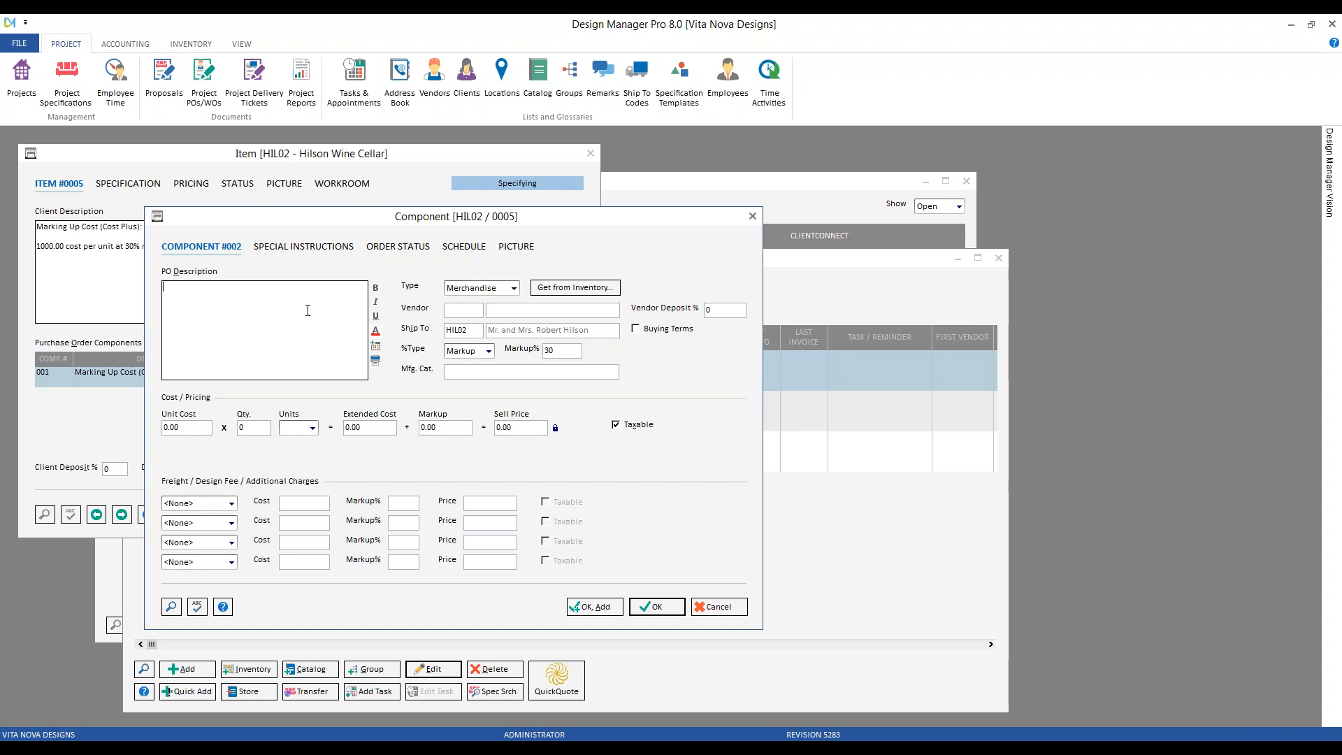
type("freight")
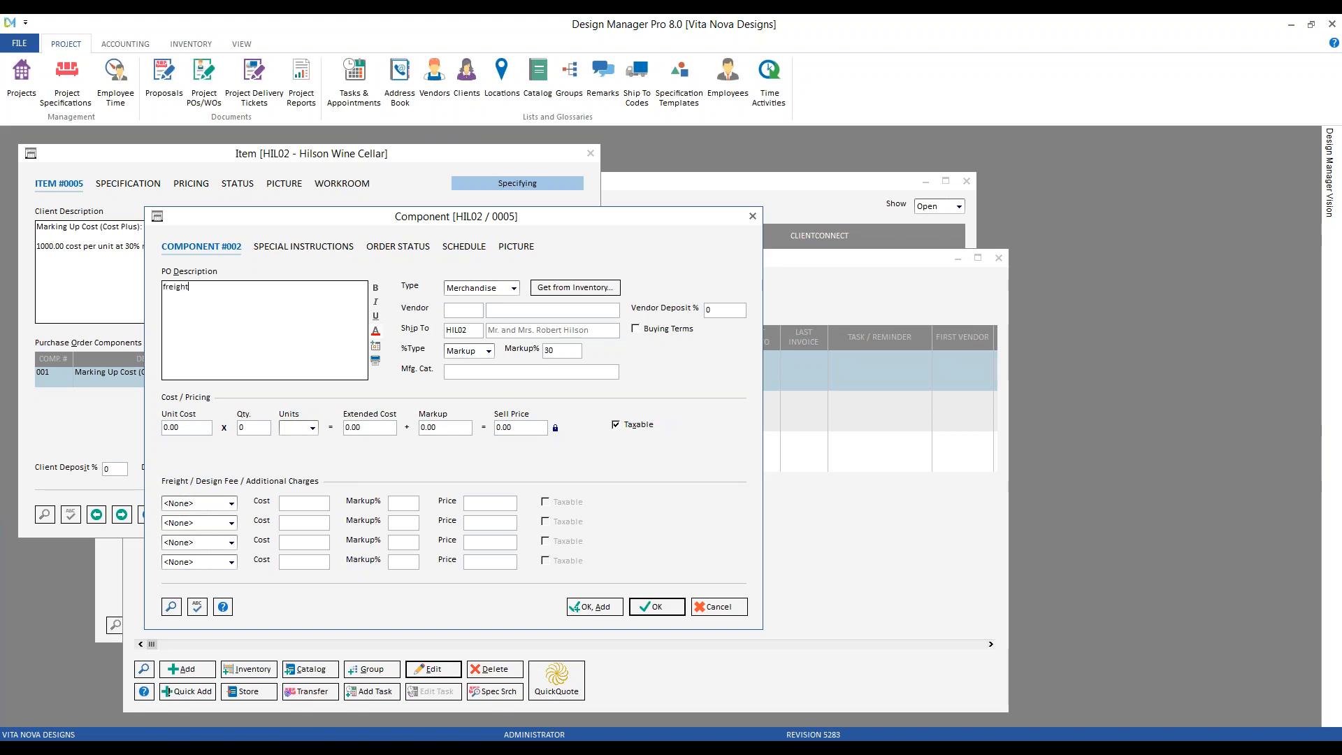
left_click(494, 291)
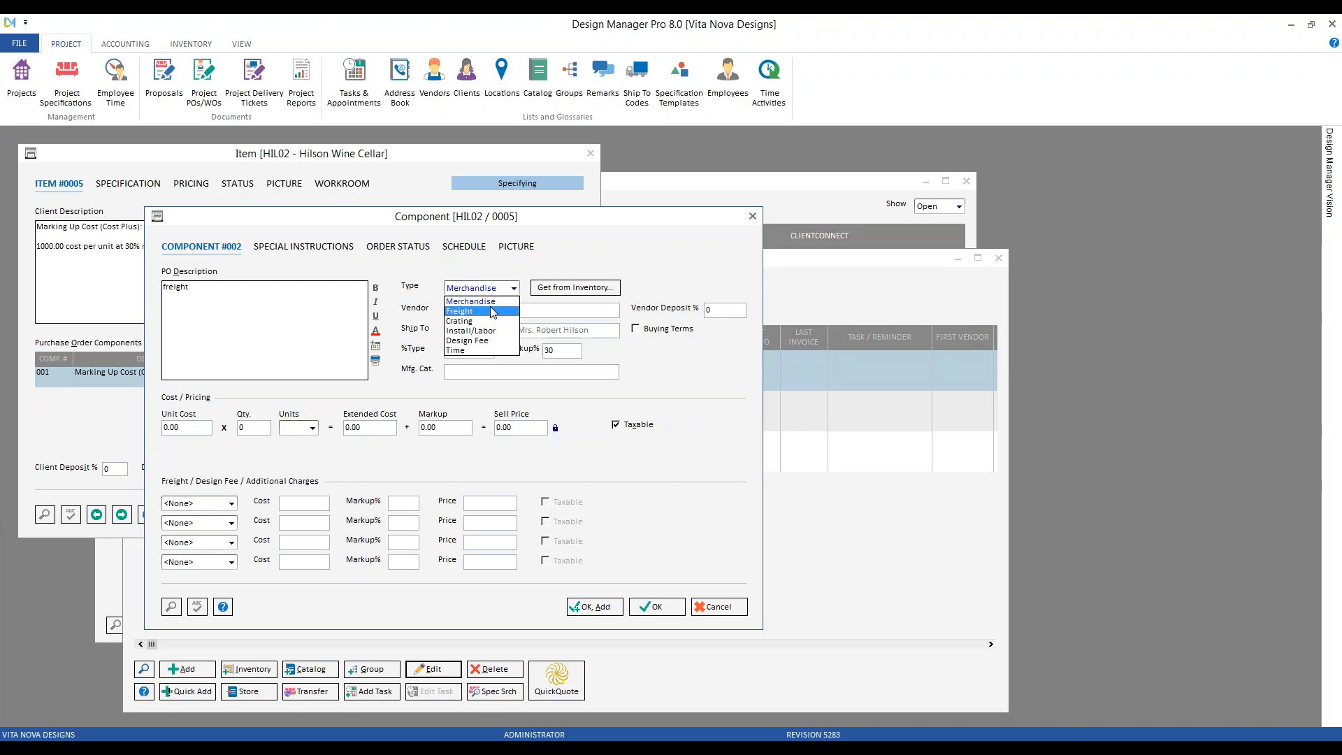
left_click(493, 311)
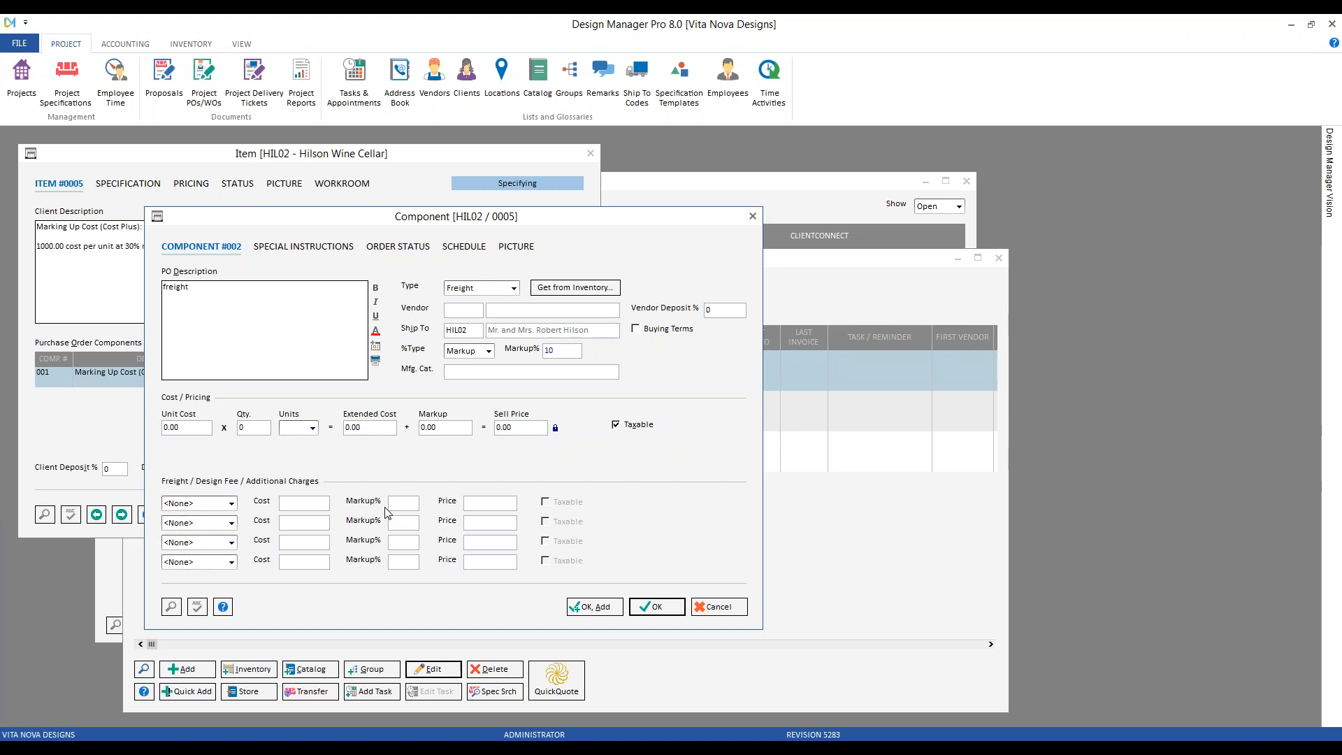
left_click(720, 606)
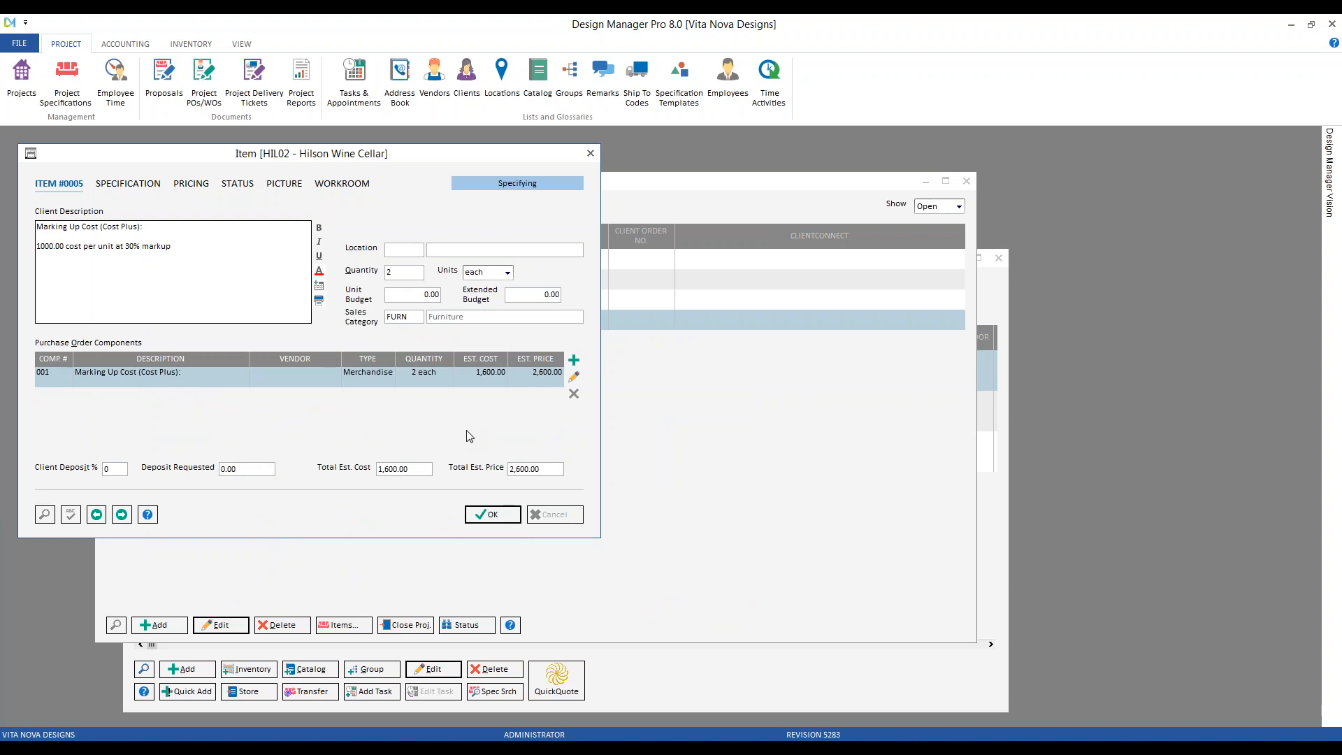
Step: Add a Freight charge with a cost of 100 at 10% markup to component 001, and save the component and item 0005
left_click(573, 378)
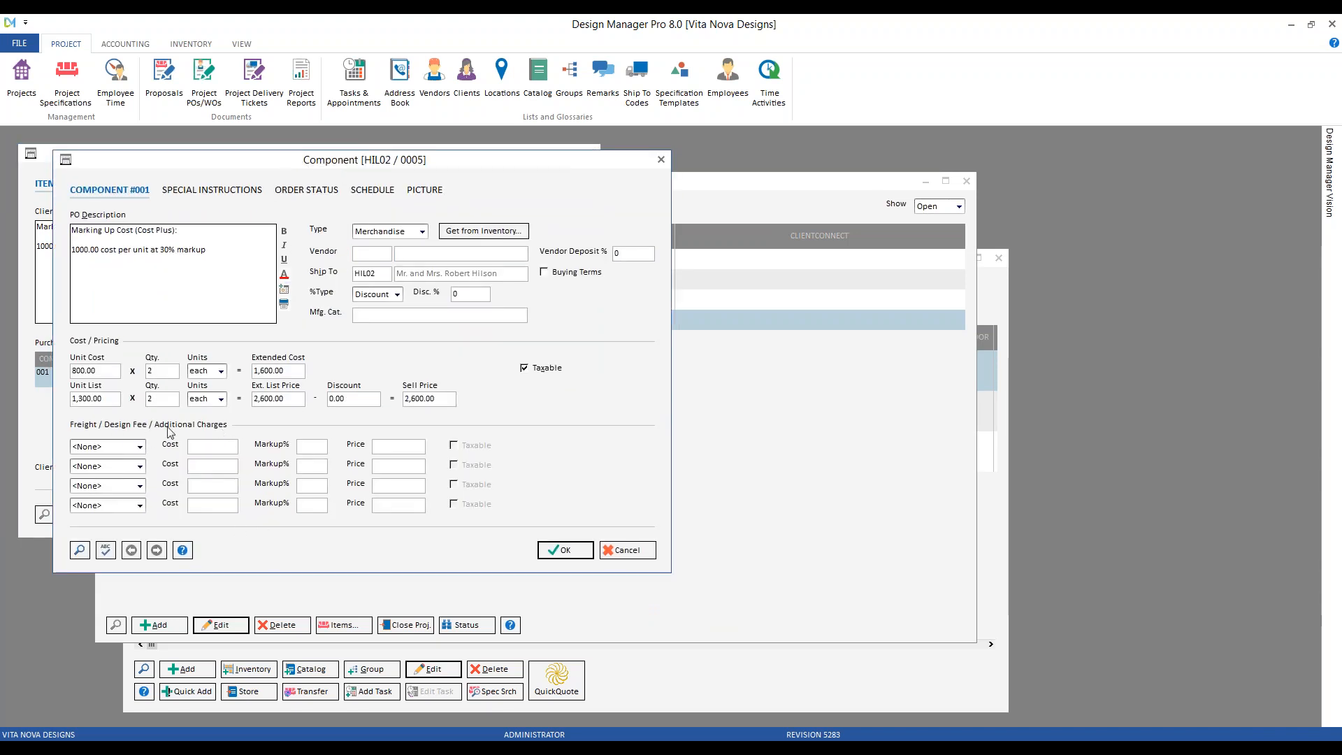
left_click(140, 448)
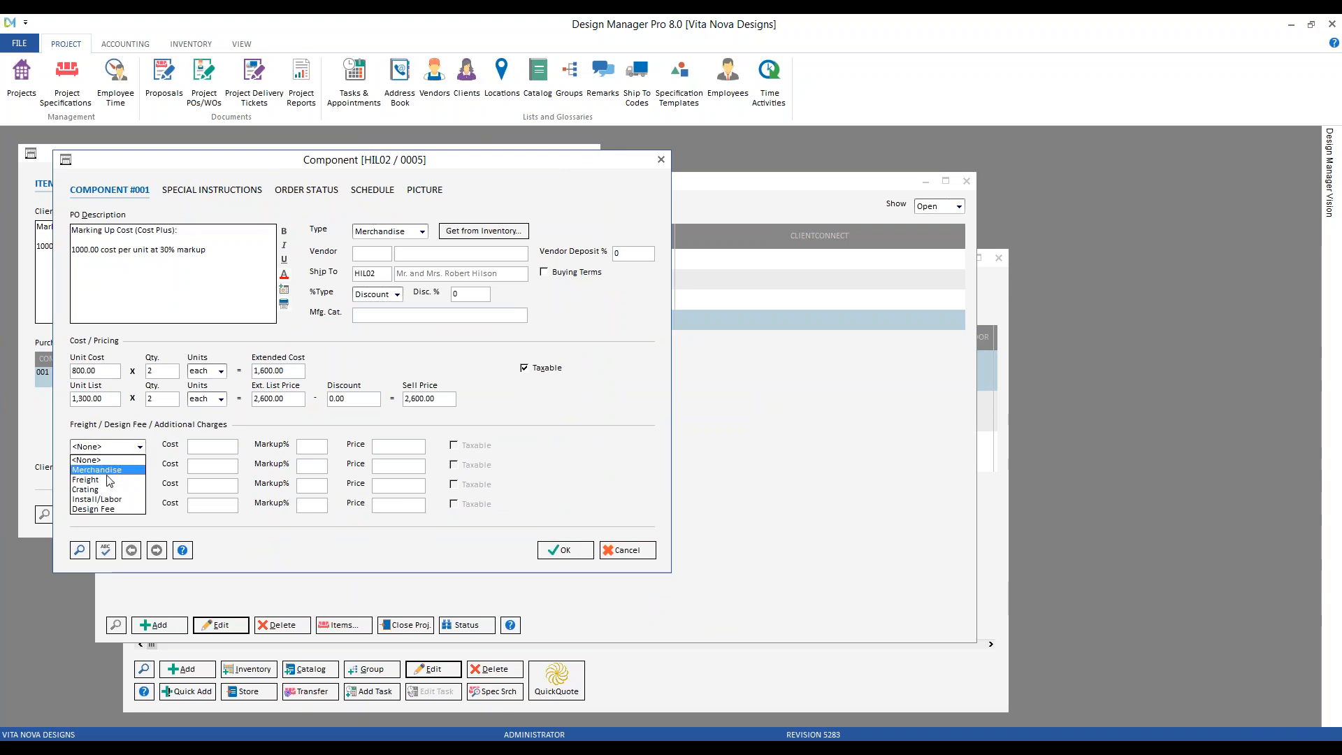
left_click(85, 476)
left_click(320, 448)
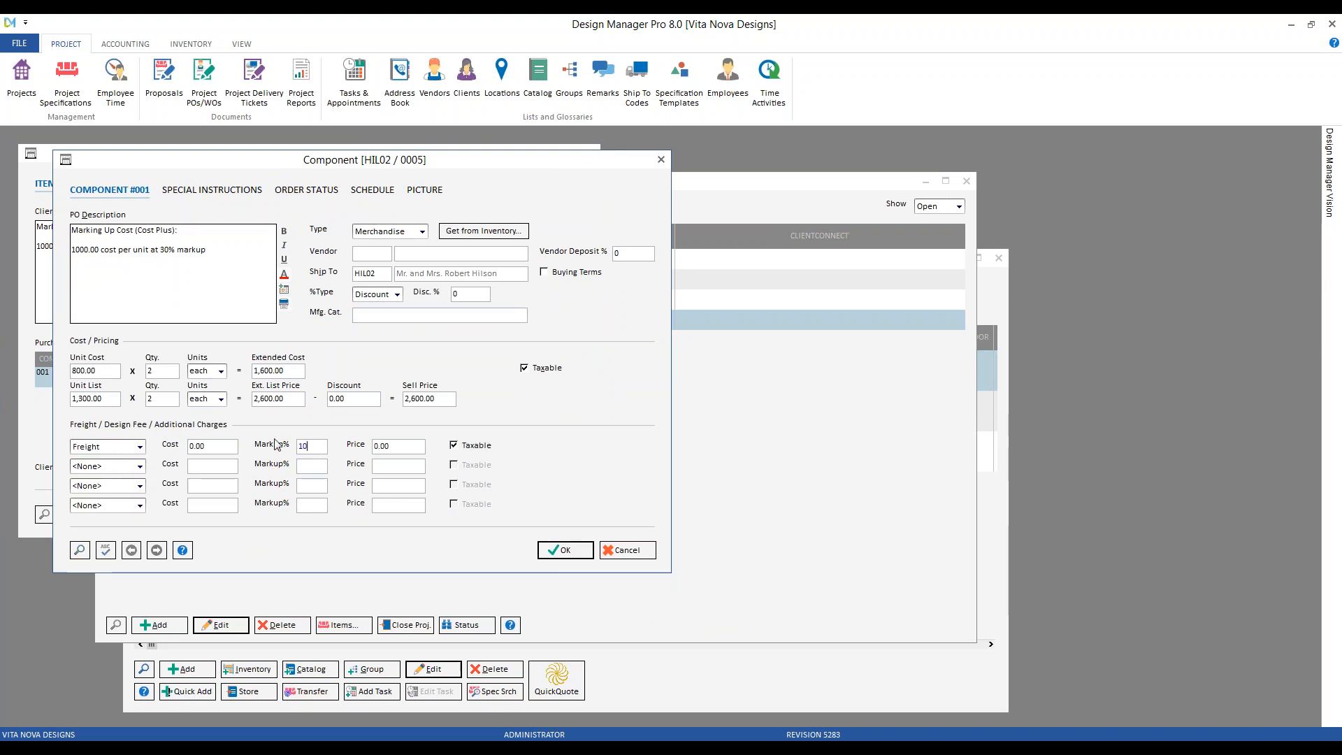
left_click(215, 448)
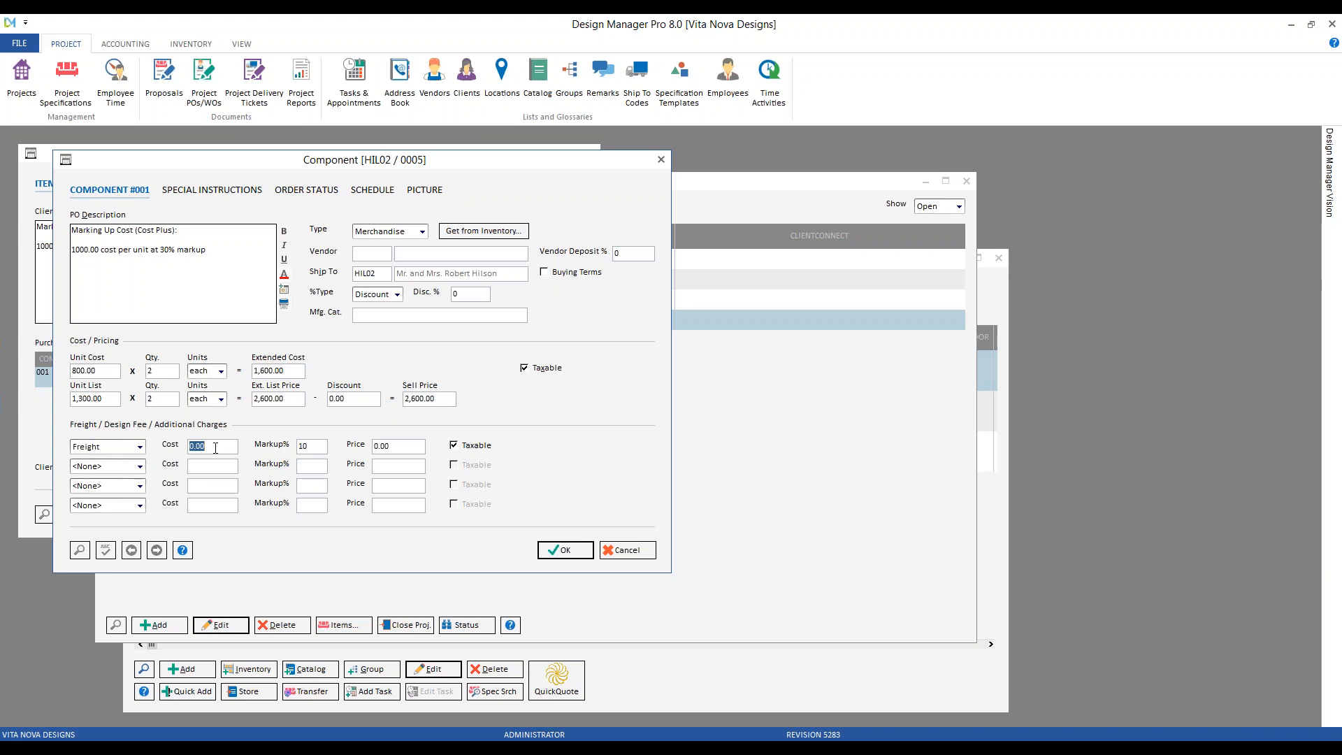
type("100")
key("Tab")
left_click(573, 549)
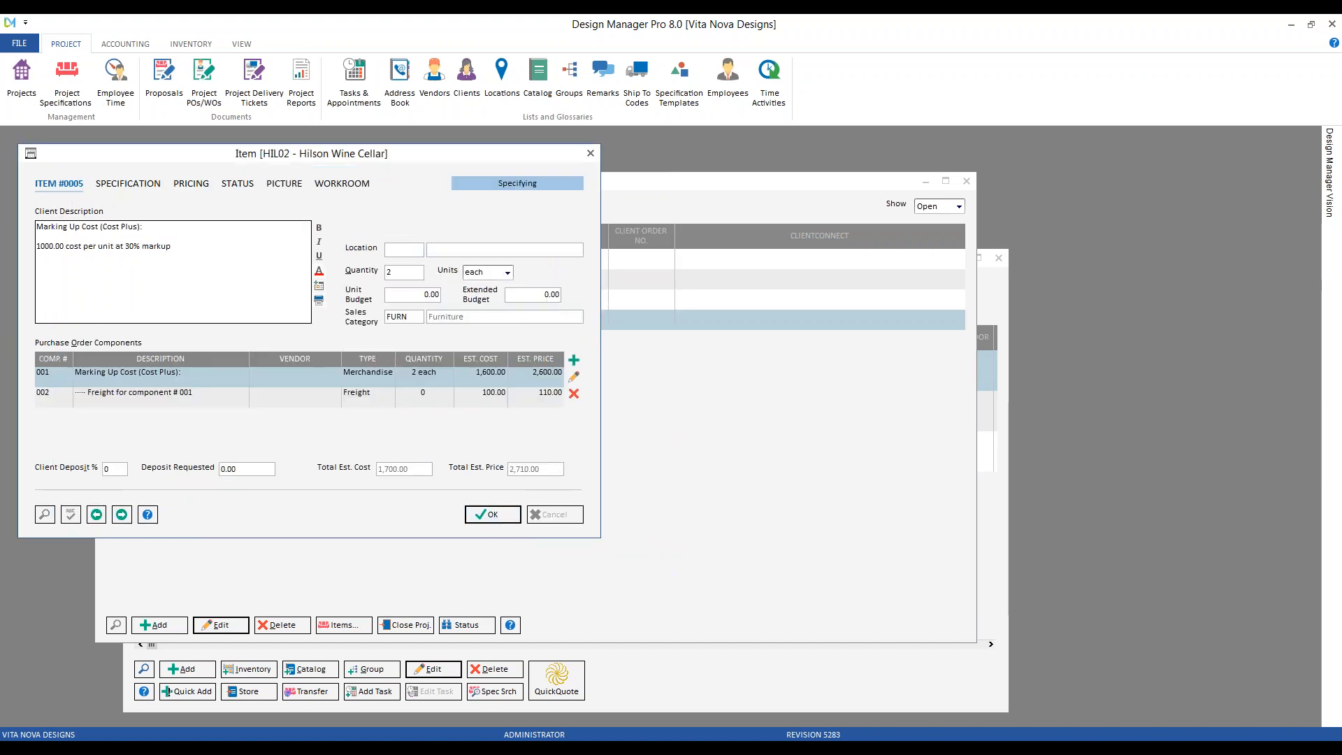
left_click(494, 514)
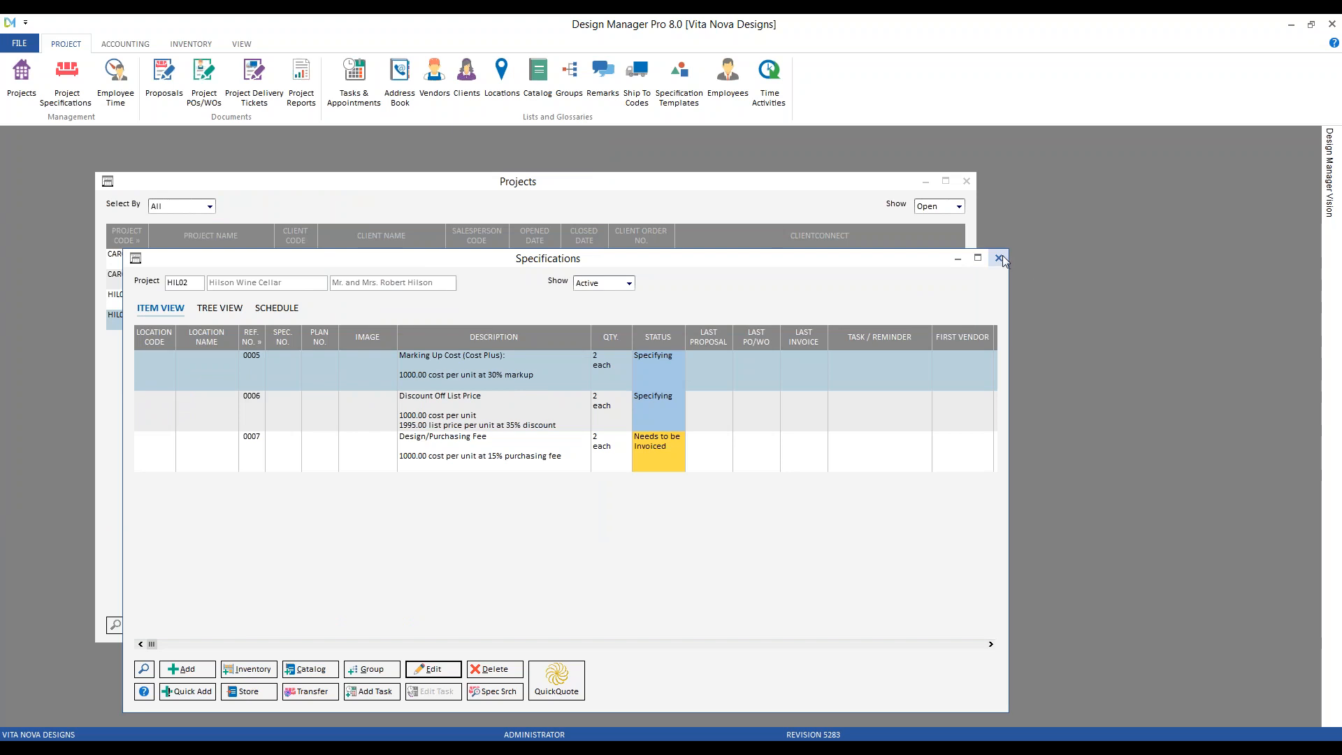
Step: Review the general advanced options in the company information, and close them without saving
left_click(18, 44)
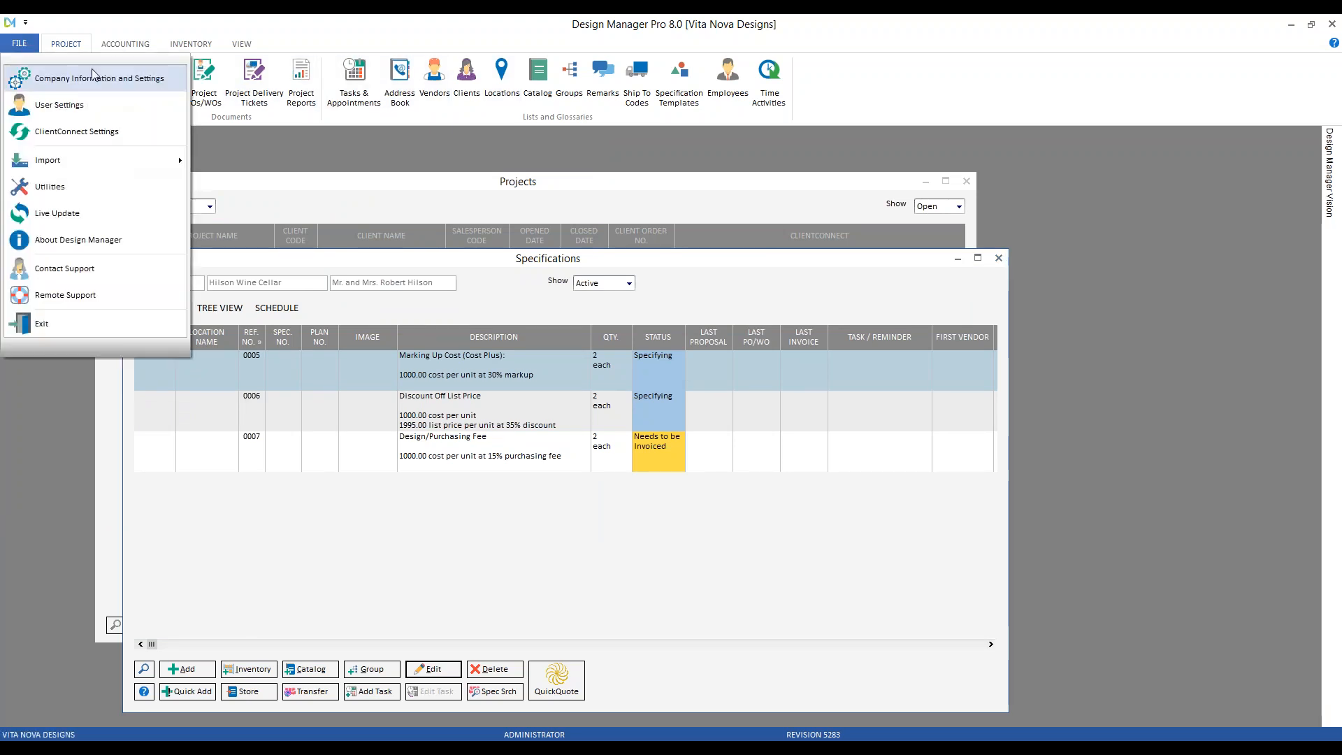
left_click(60, 80)
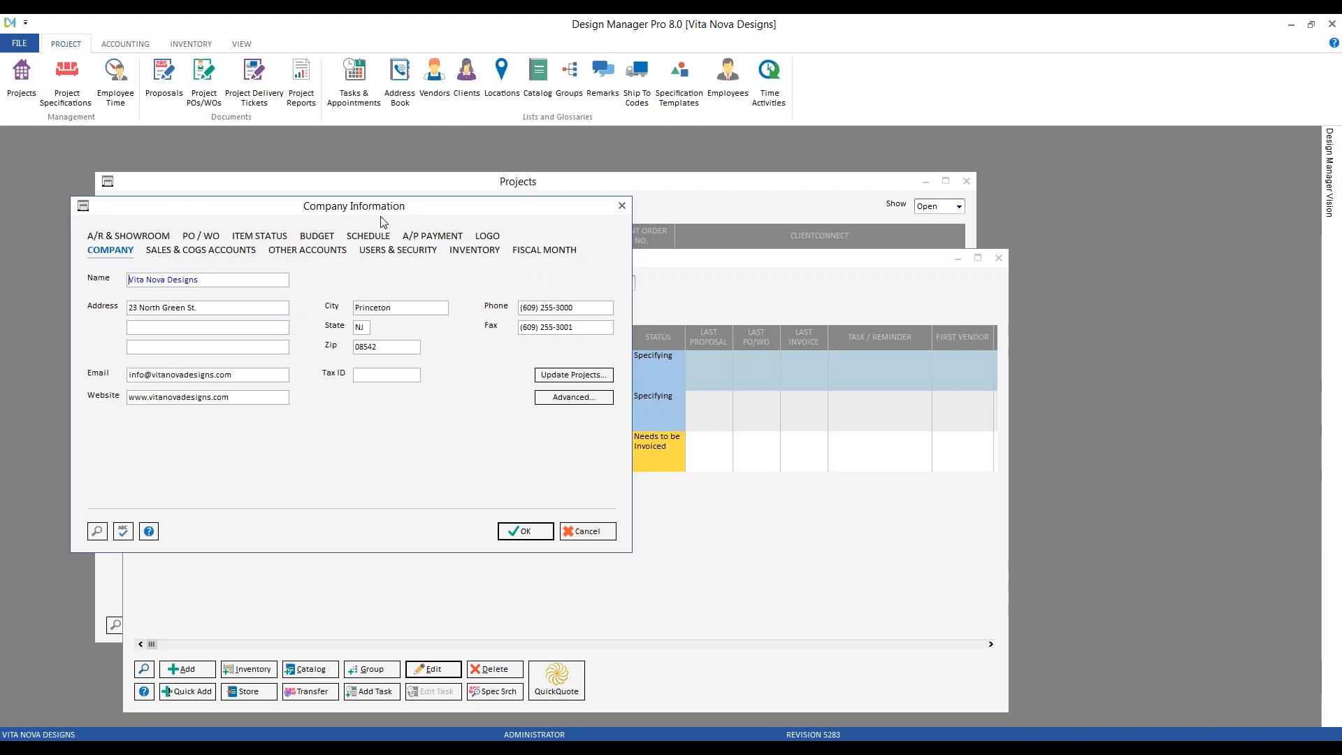
left_click(573, 397)
left_click(164, 257)
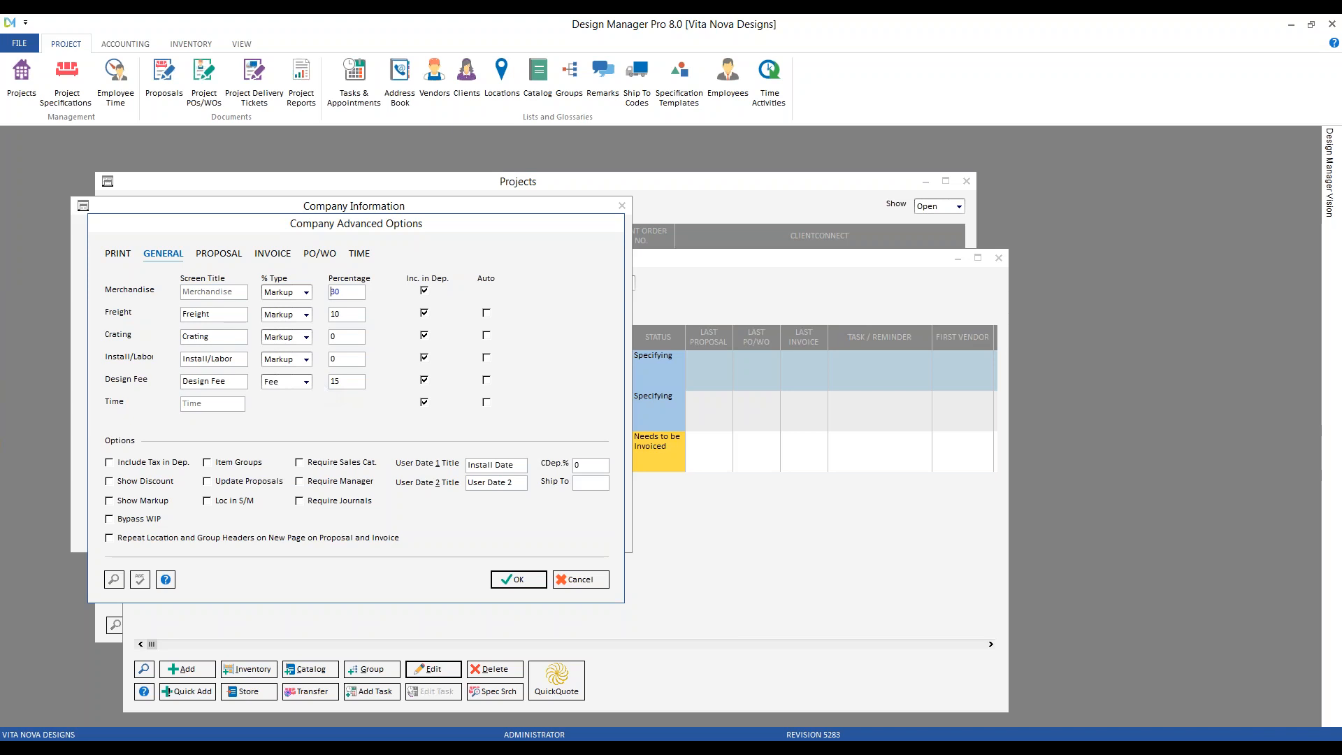
left_click(600, 583)
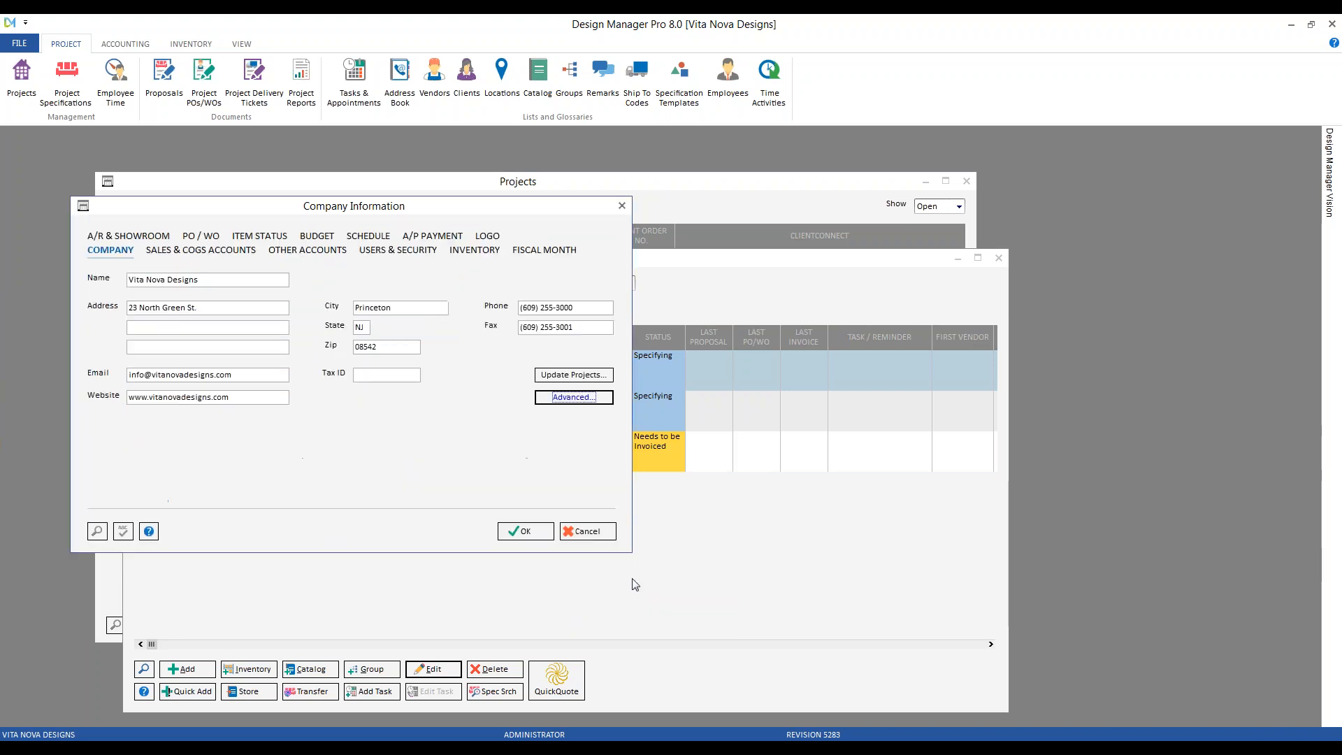
left_click(598, 531)
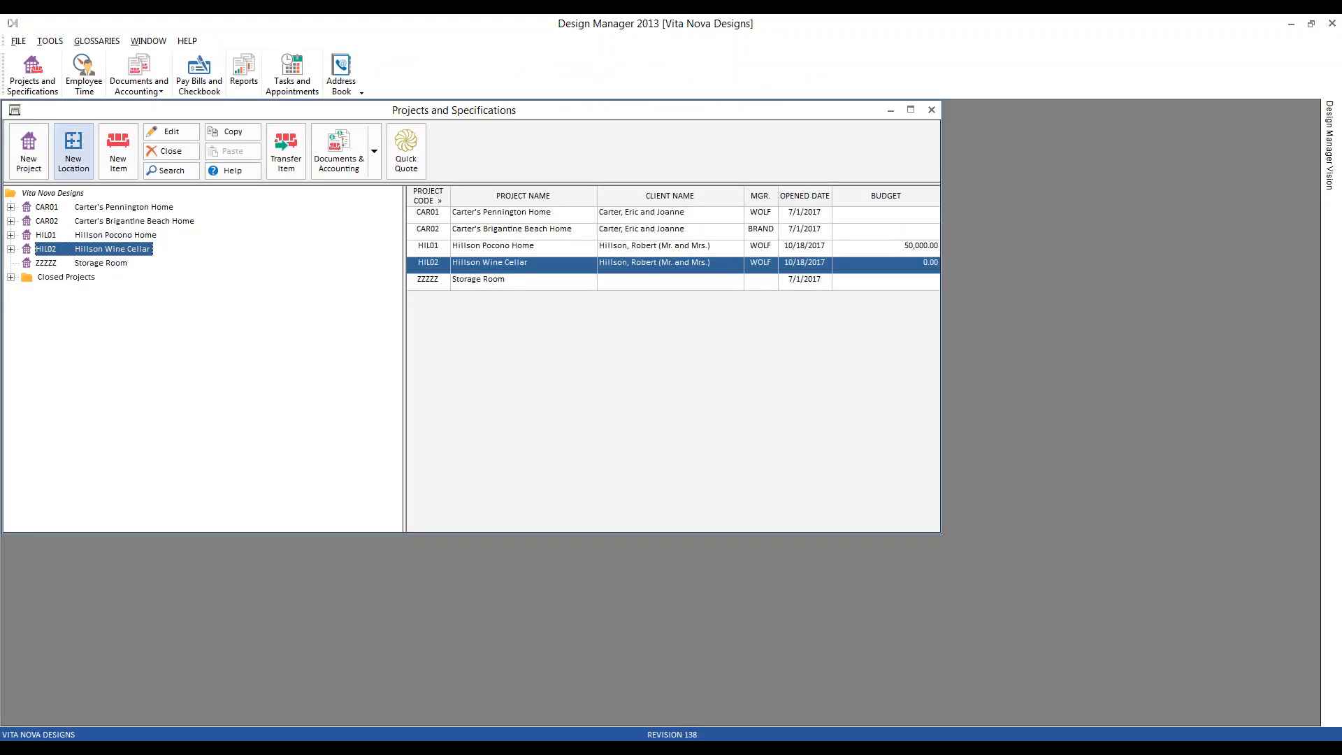
Step: Switch to Design Manager 2013, review the company's general advanced options there, and close them without saving
left_click(17, 42)
left_click(69, 61)
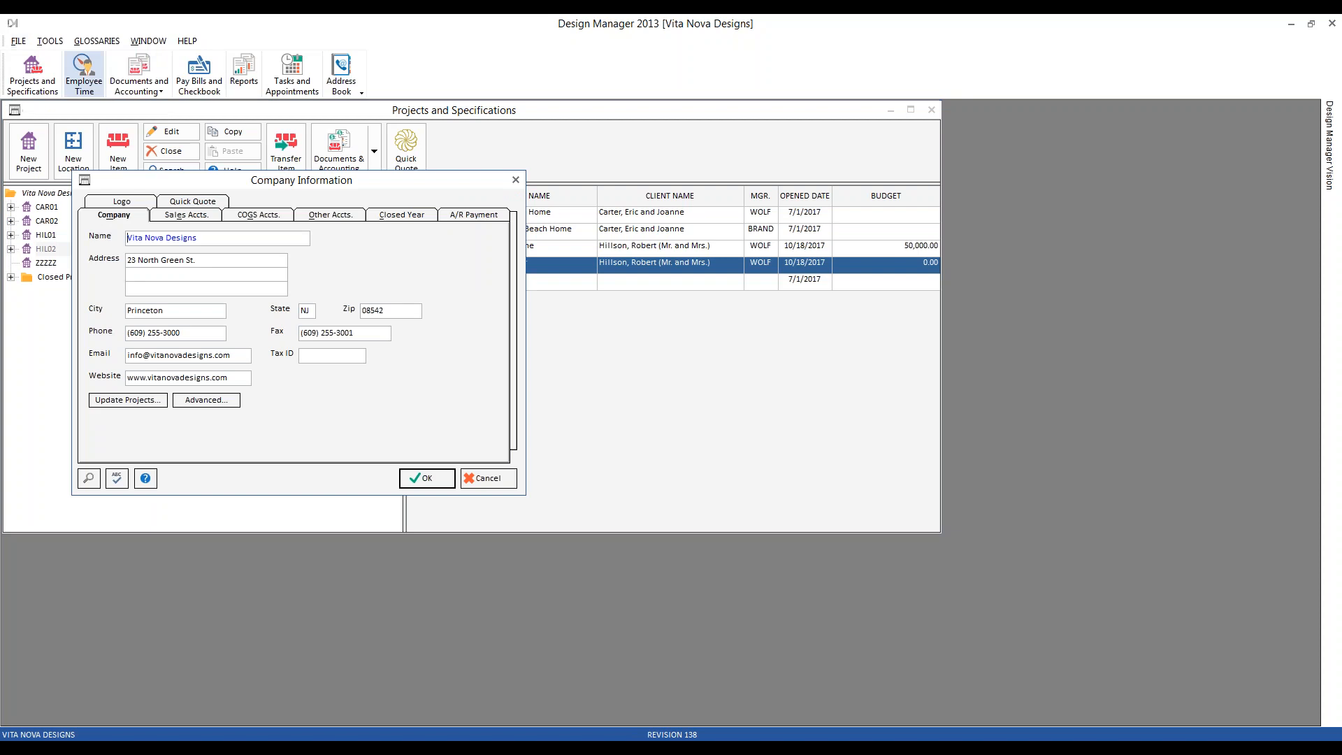
left_click(193, 405)
left_click(170, 222)
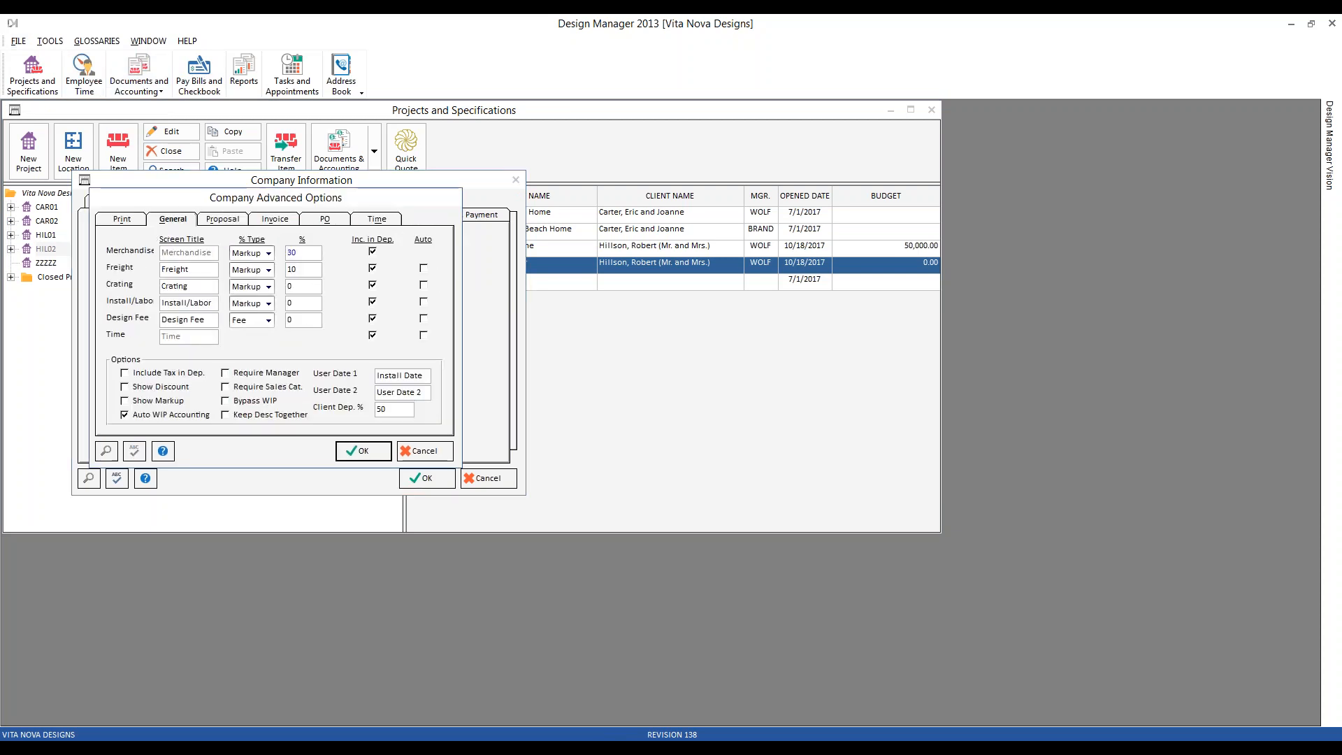
left_click(428, 456)
left_click(506, 480)
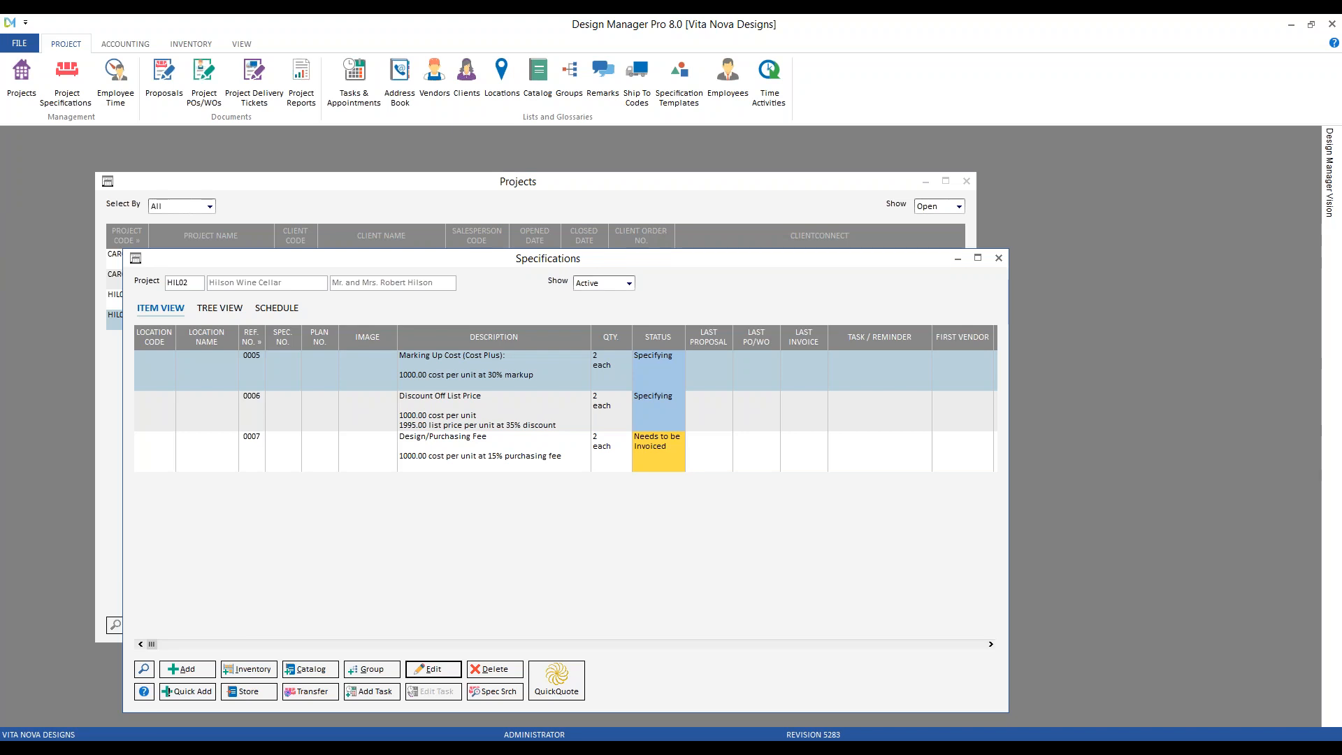
Step: Open project HIL02 from the project list and bring up its default advanced and mark-up options
left_click(25, 44)
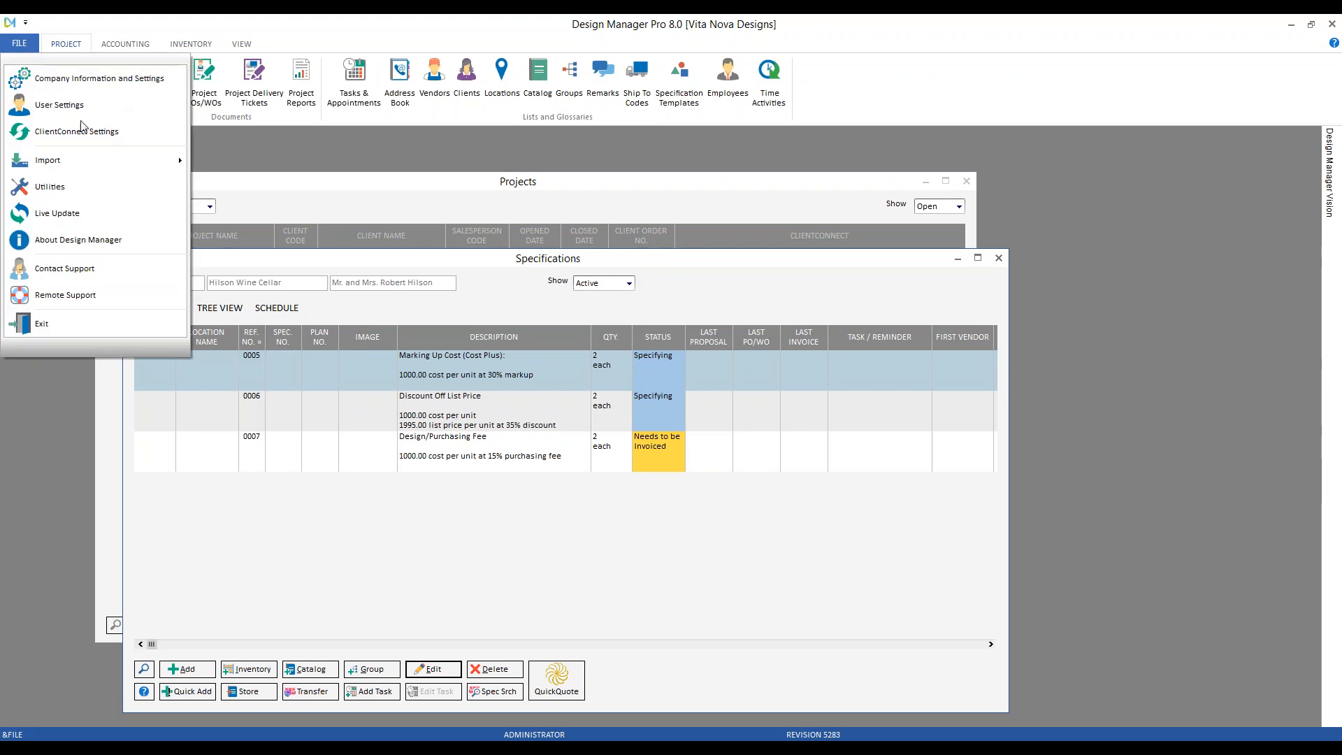
left_click(435, 195)
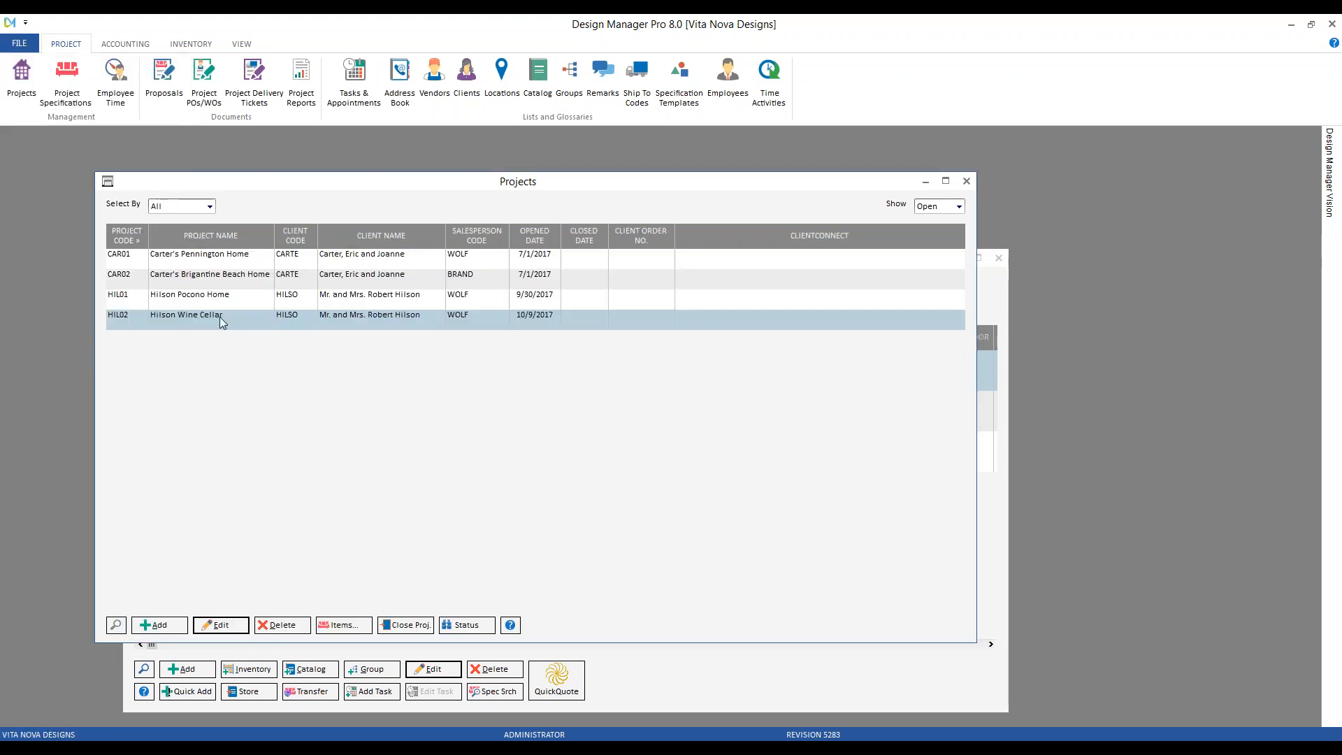
left_click(221, 624)
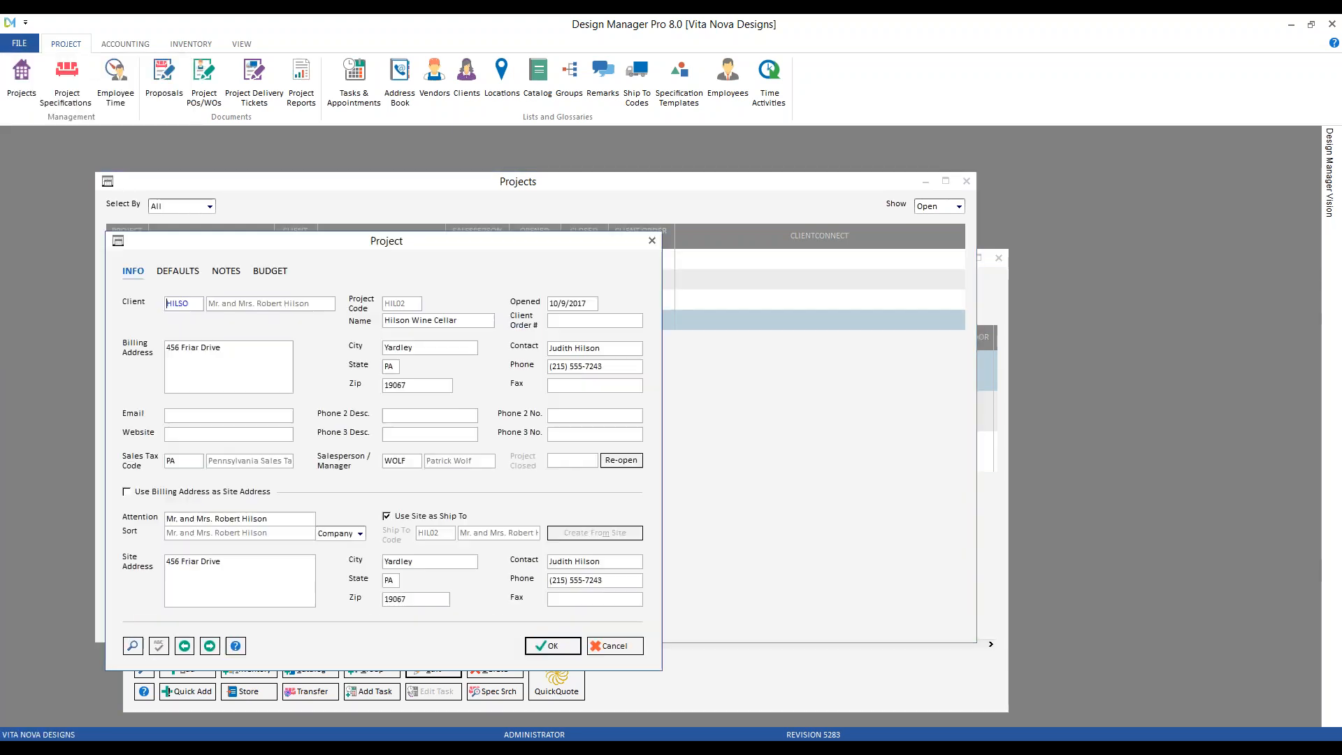
left_click(179, 271)
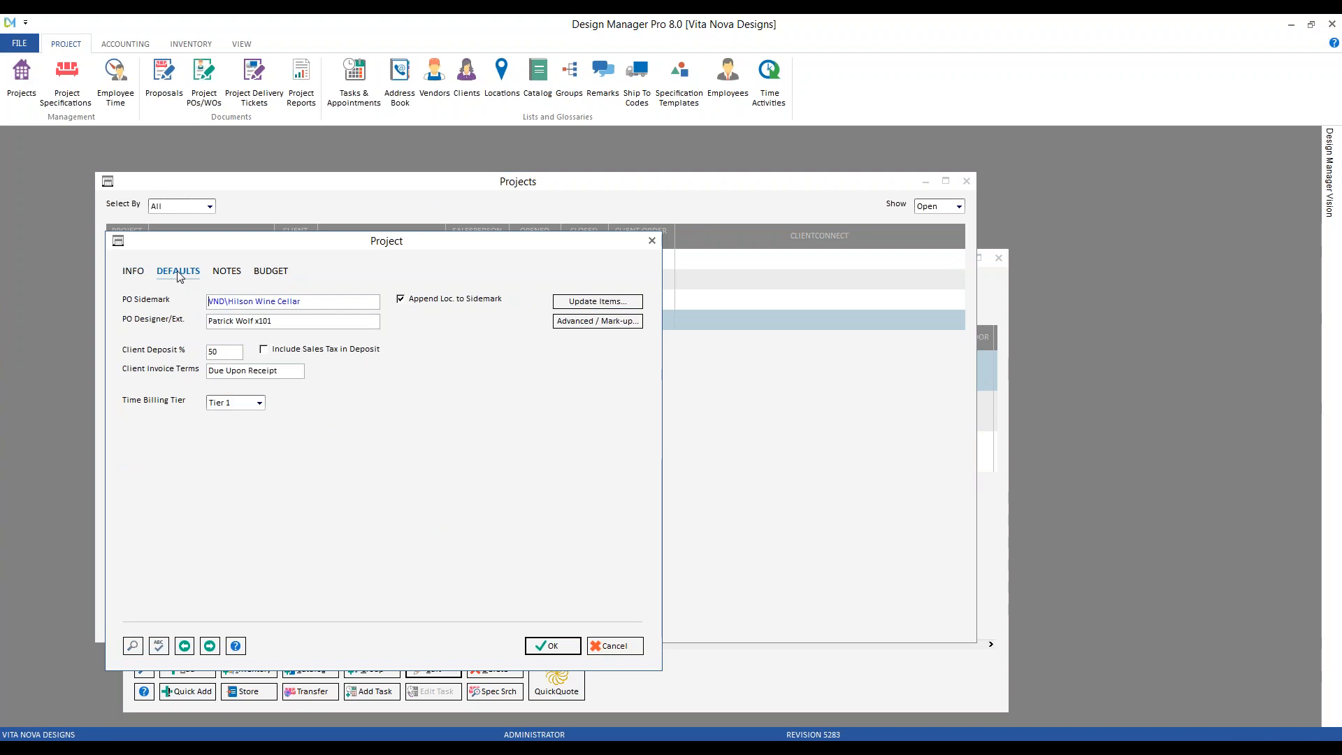
left_click(626, 325)
left_click_drag(350, 258, 350, 243)
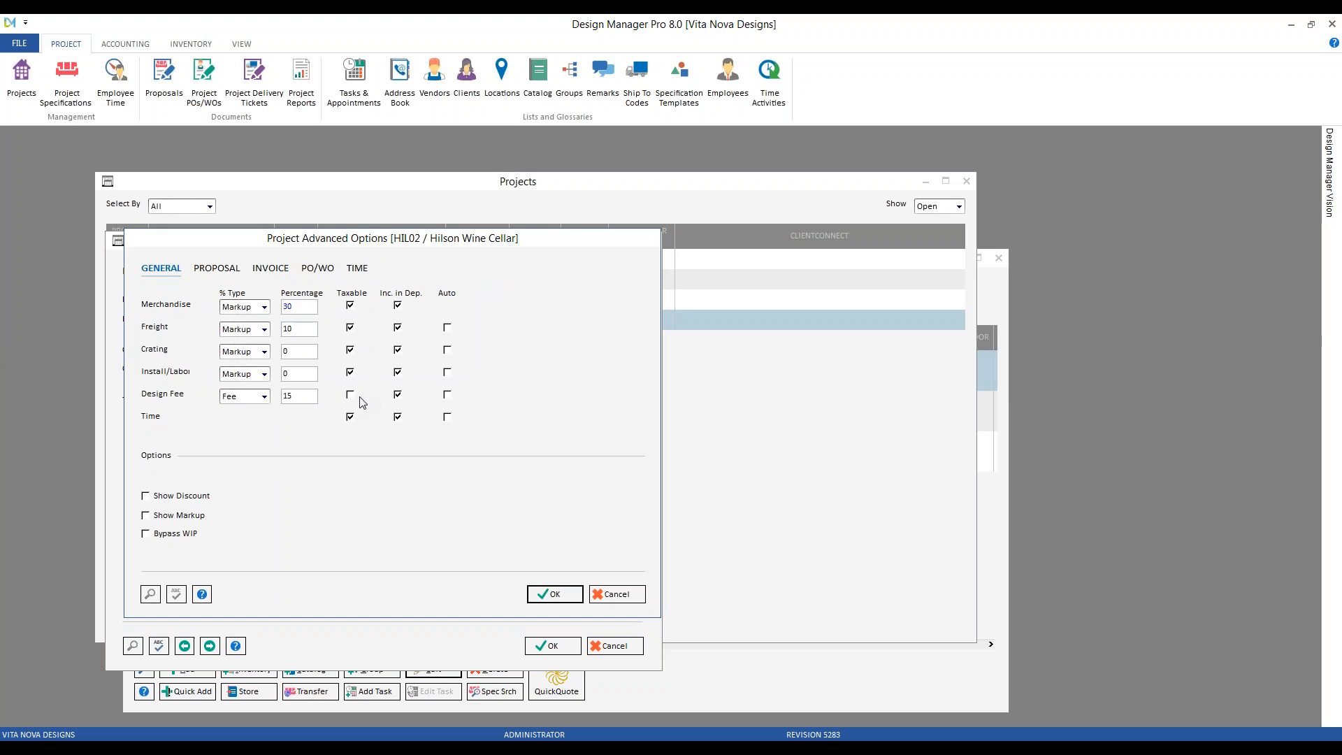
Step: Set HIL02's Merchandise percentage to 0 and Design Fee to 30 with Auto enabled, save the options, and close the project
left_click_drag(305, 306, 265, 306)
type("0")
double_click(297, 397)
type("30")
left_click(449, 396)
left_click(552, 594)
left_click(603, 645)
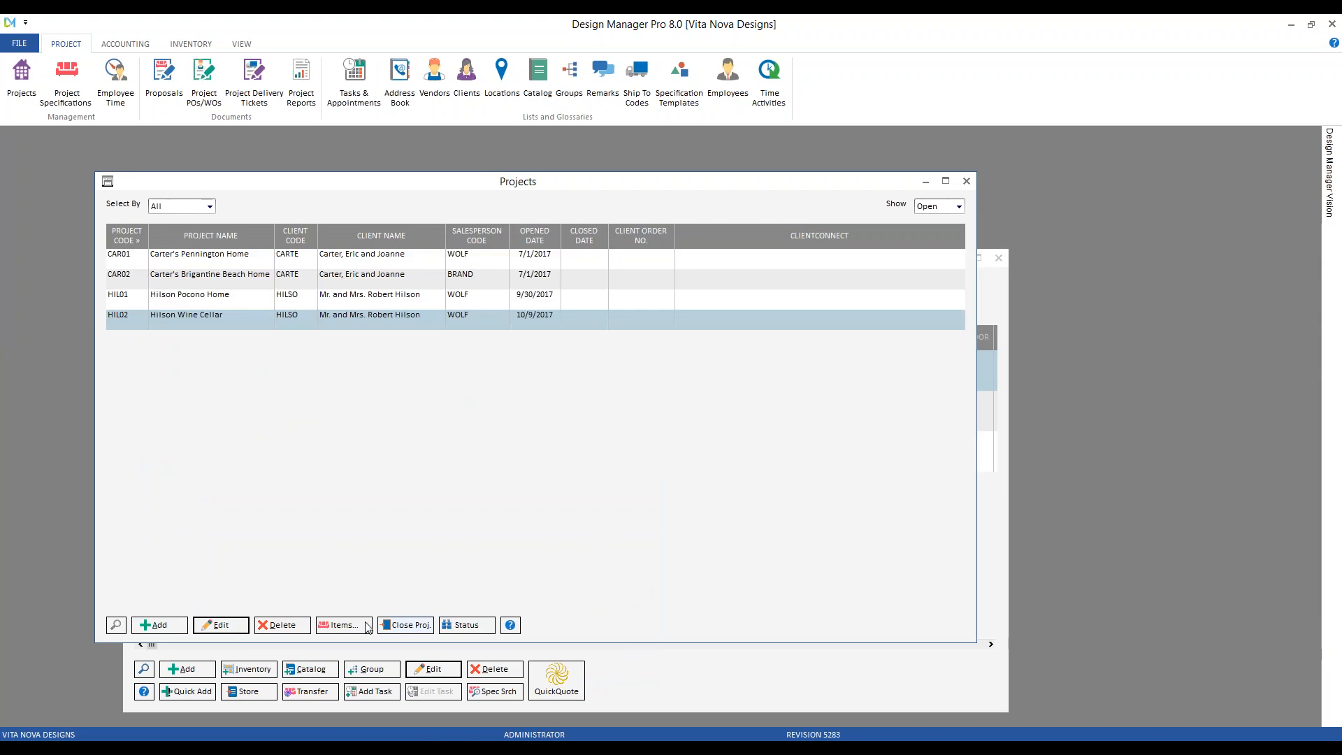
Step: Add a new item to the HIL02 specifications with the client description "Merchandise with Design Fee Auto"
left_click(341, 625)
left_click_drag(447, 269, 392, 185)
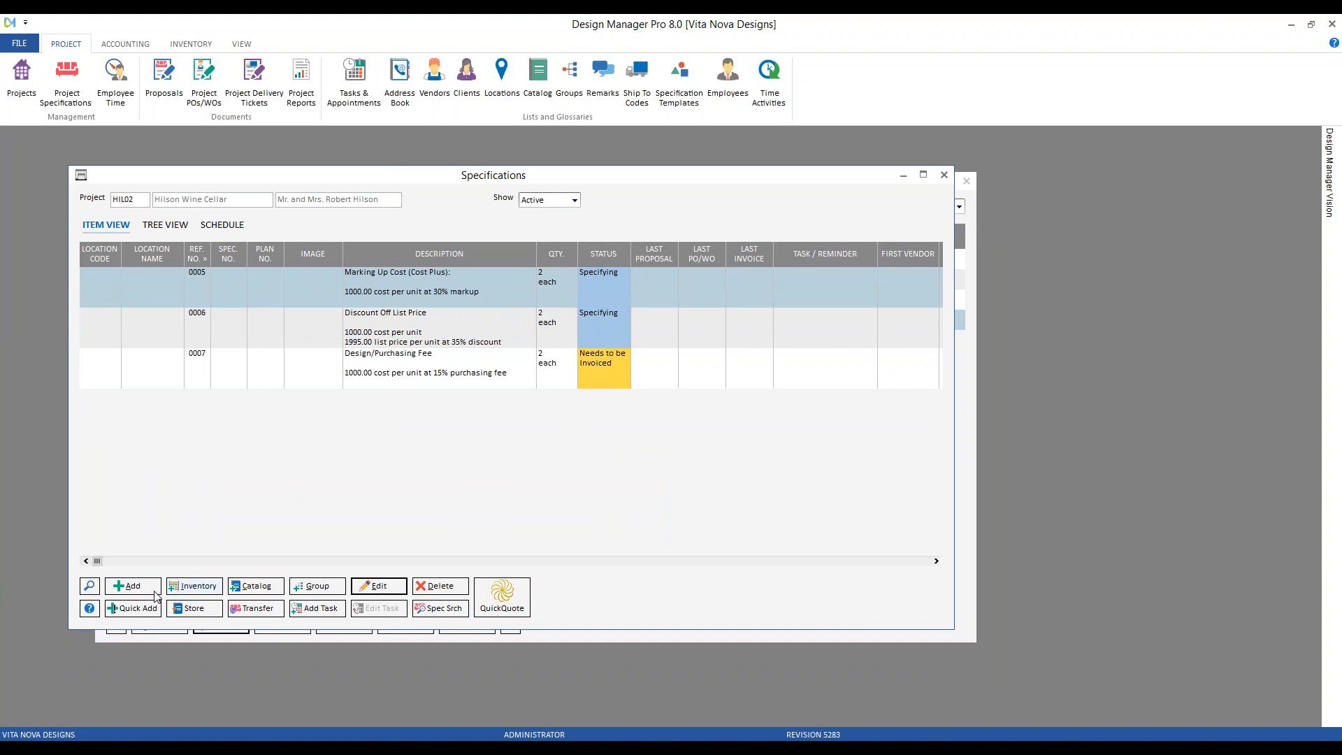
left_click(132, 586)
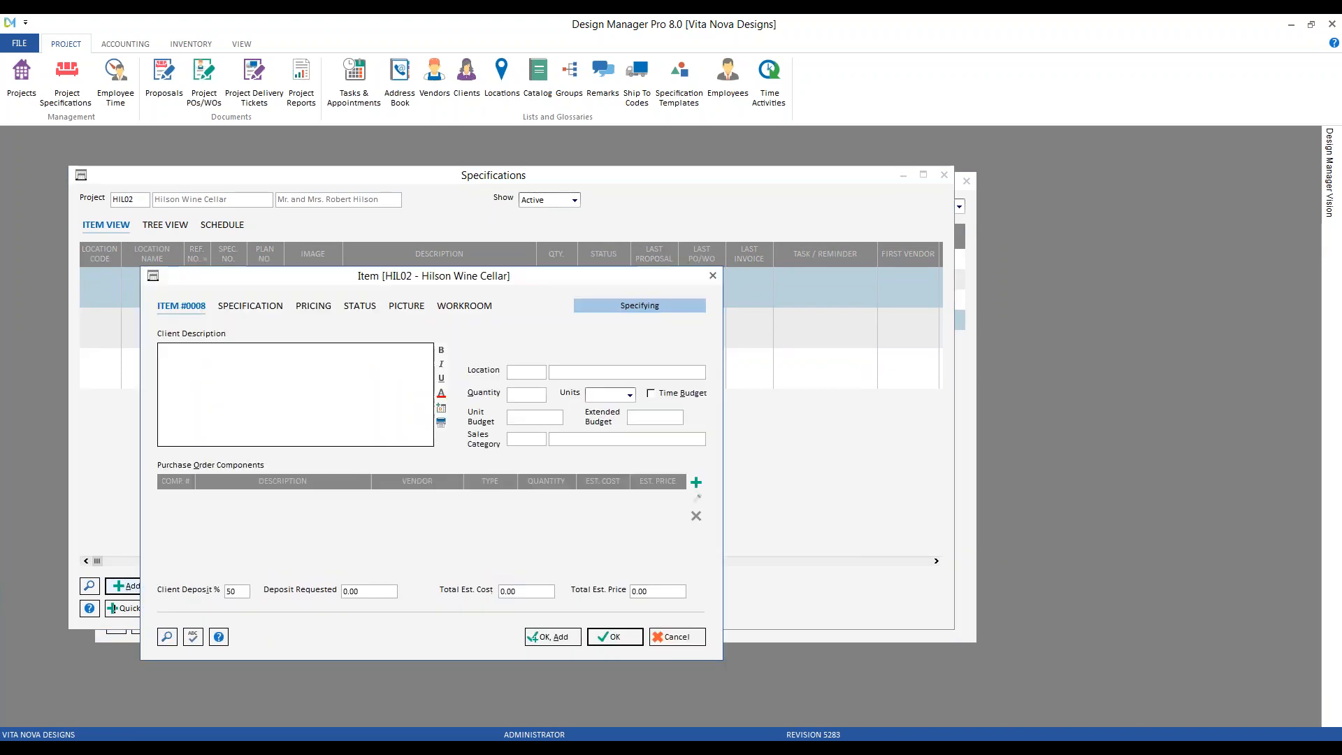
type("Merced")
key("BackSpace")
key("BackSpace")
type("handise ")
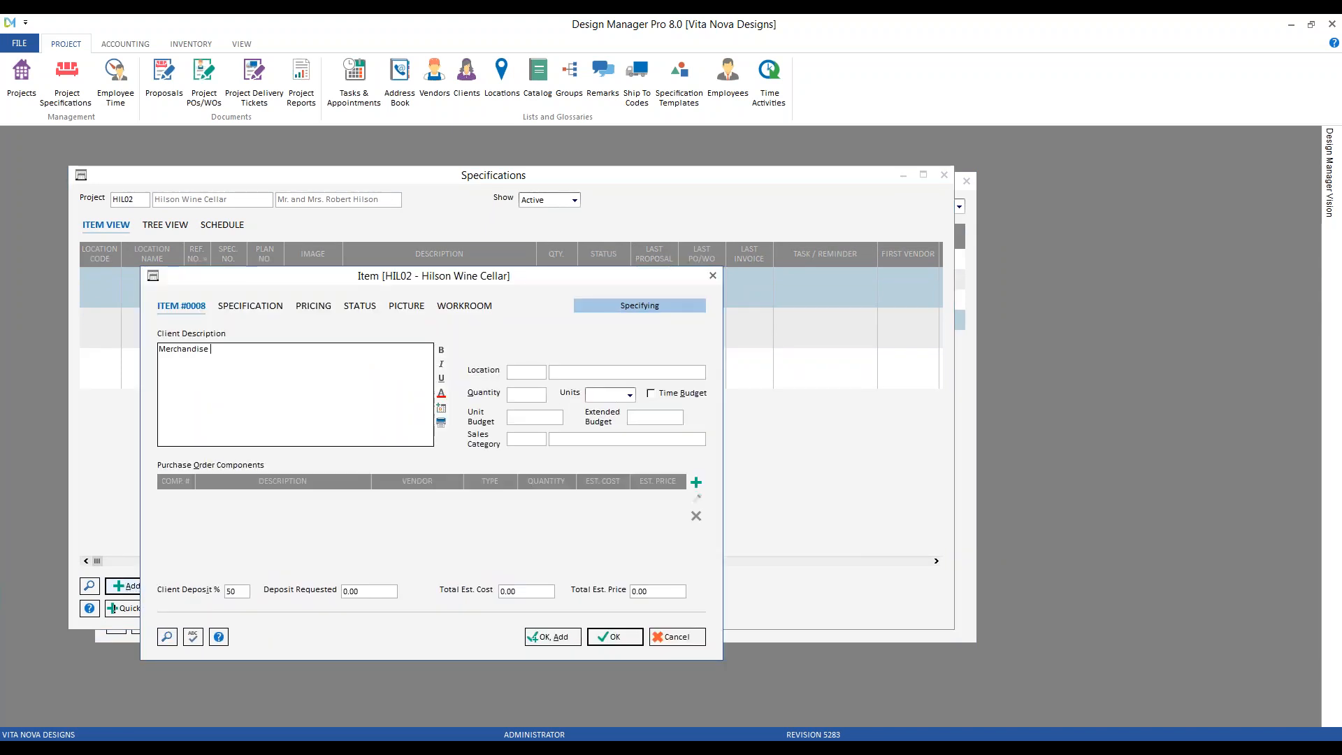
type("with Design Fee Auto")
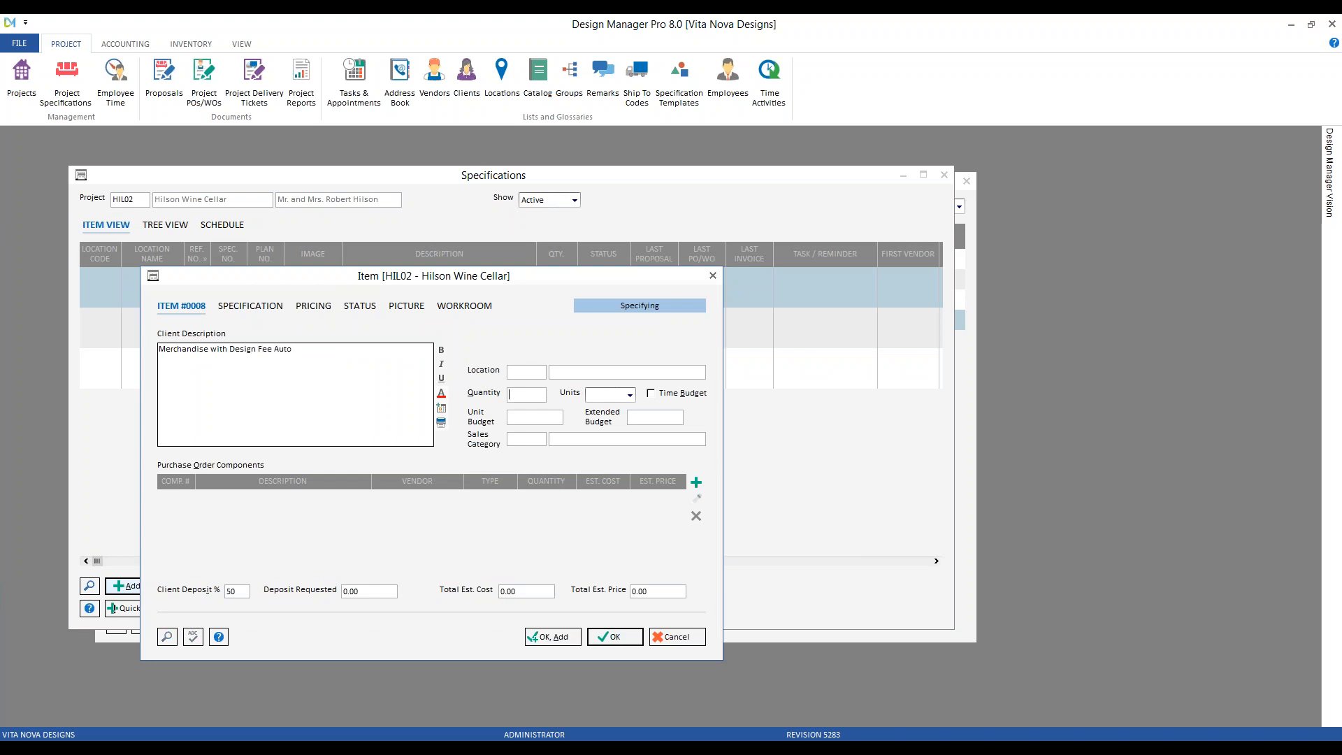
Step: Set the new item's quantity to 1 each and sales category to FURN, and start its first component
type("each")
key("Tab")
key("Tab")
key("Tab")
type("FURN")
key("Tab")
key("Return")
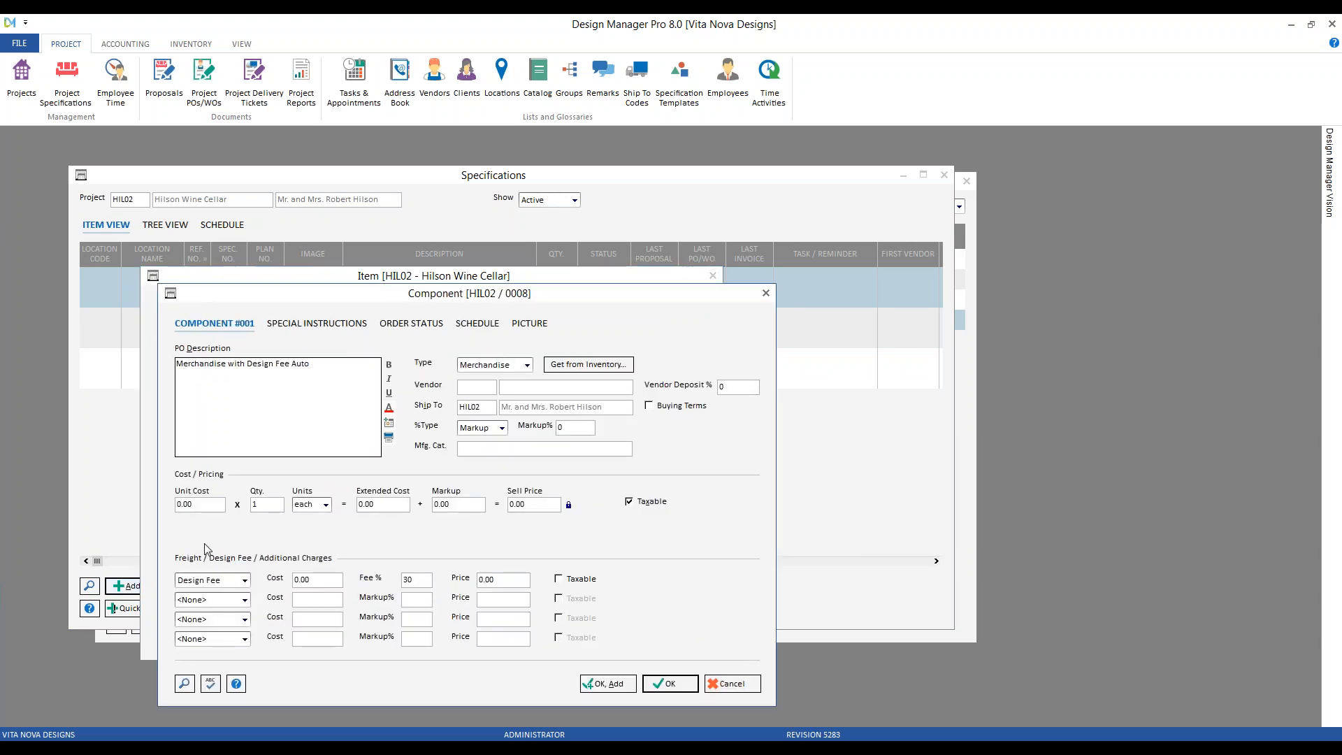
Step: Price the component at a unit cost of 1100 with 10% markup, and save the component and item 0008
left_click_drag(343, 299, 311, 233)
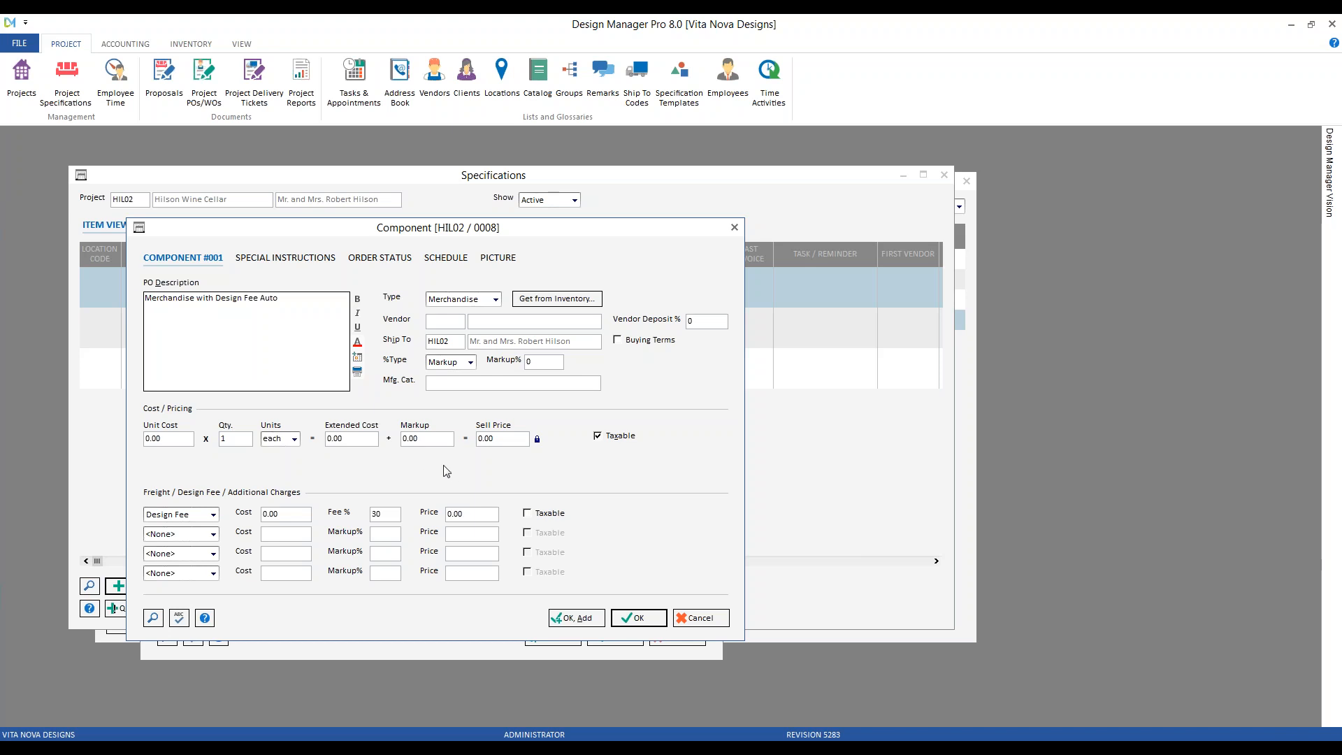
left_click(182, 439)
type("1000")
key("Tab")
left_click(186, 438)
type("1100")
key("Tab")
type("1")
key("Tab")
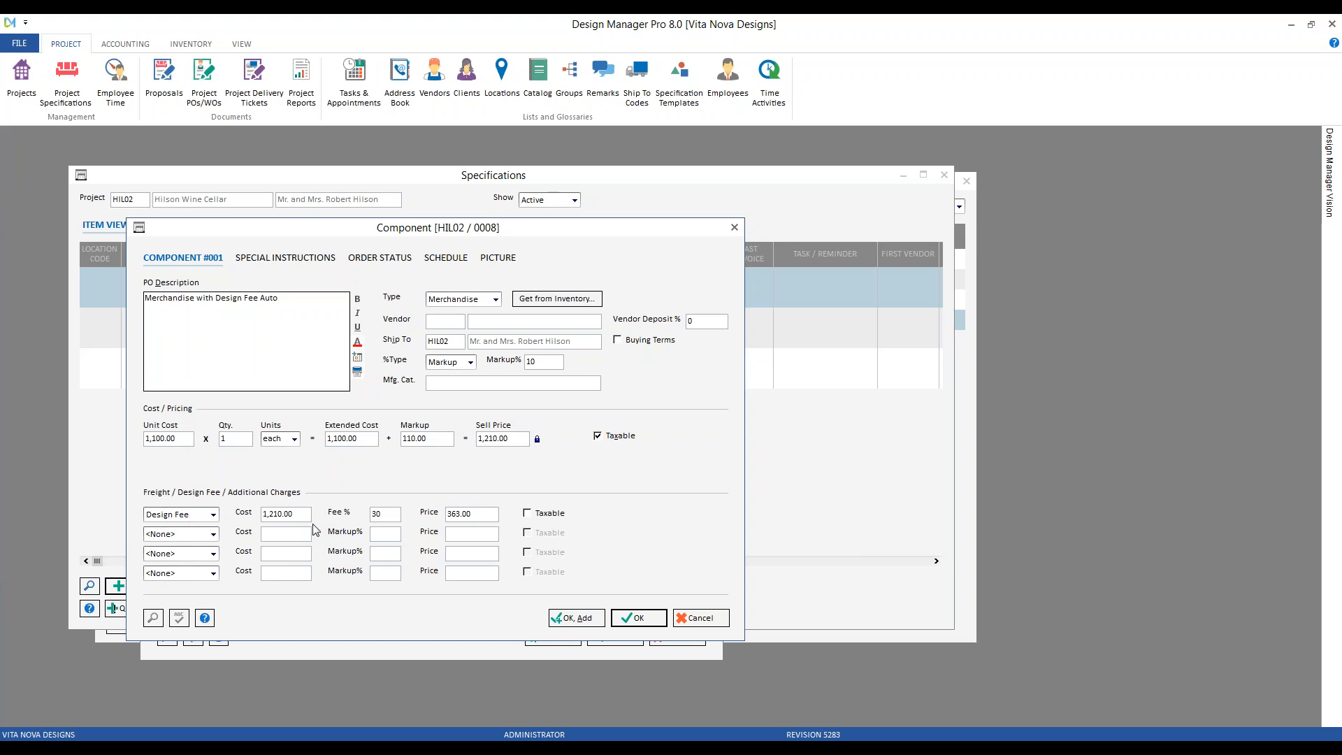
left_click(637, 618)
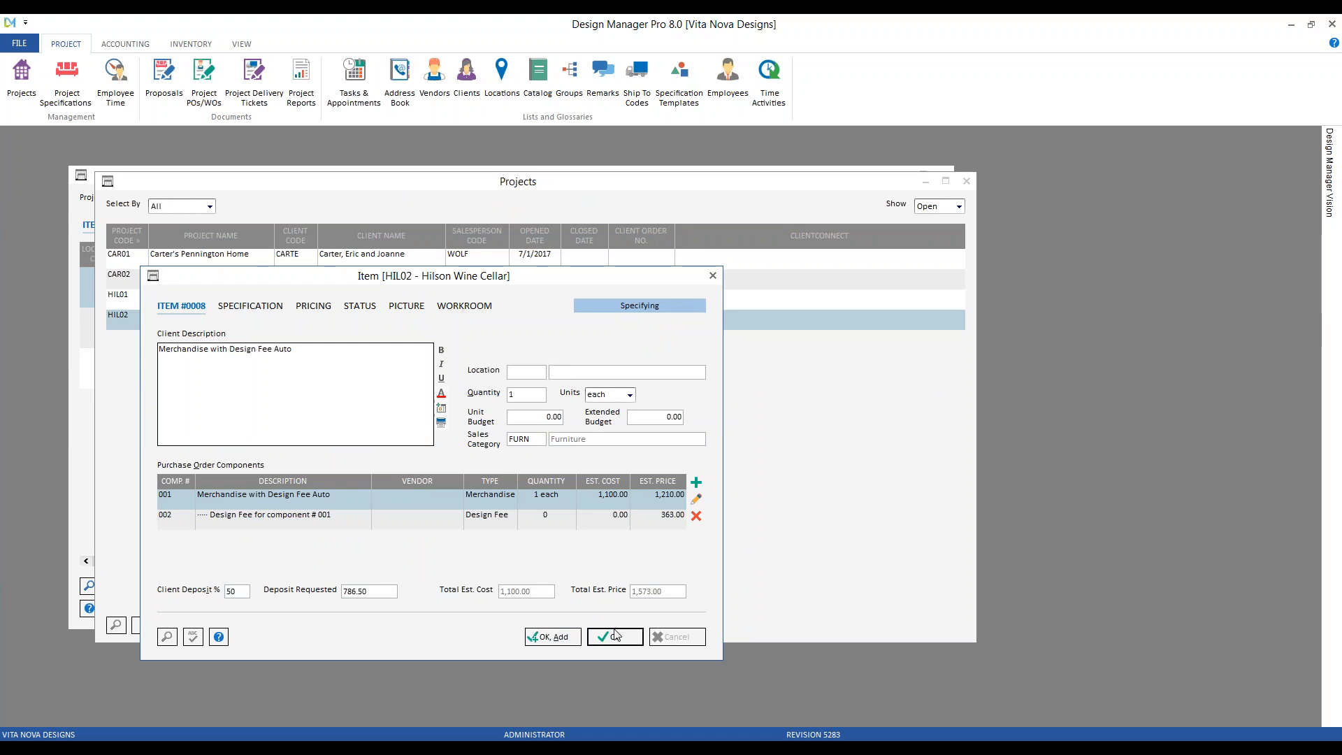
left_click(616, 638)
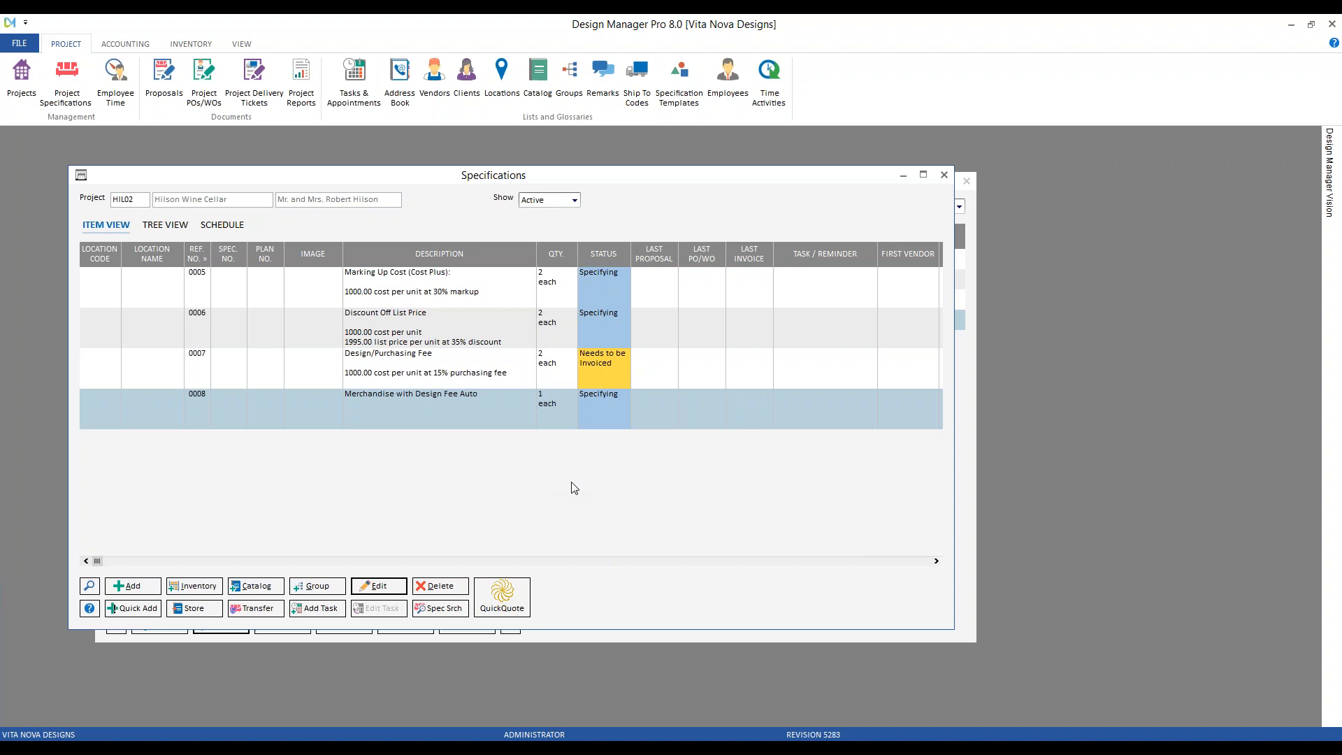
Step: Reopen HIL02's advanced mark-up options, set Merchandise to 30 and Design Fee to 15, and turn off Auto for the Design Fee
left_click(620, 634)
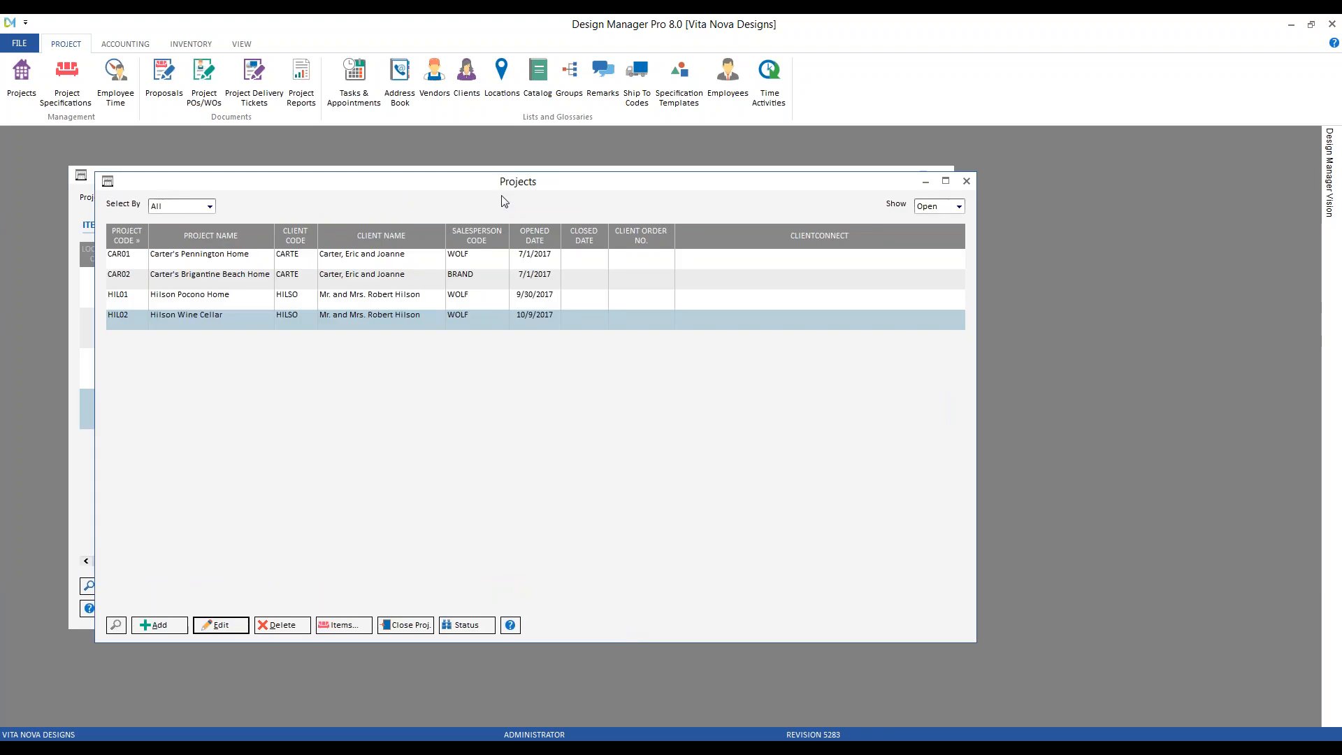
left_click_drag(499, 182, 455, 170)
left_click(184, 618)
left_click_drag(178, 137, 309, 153)
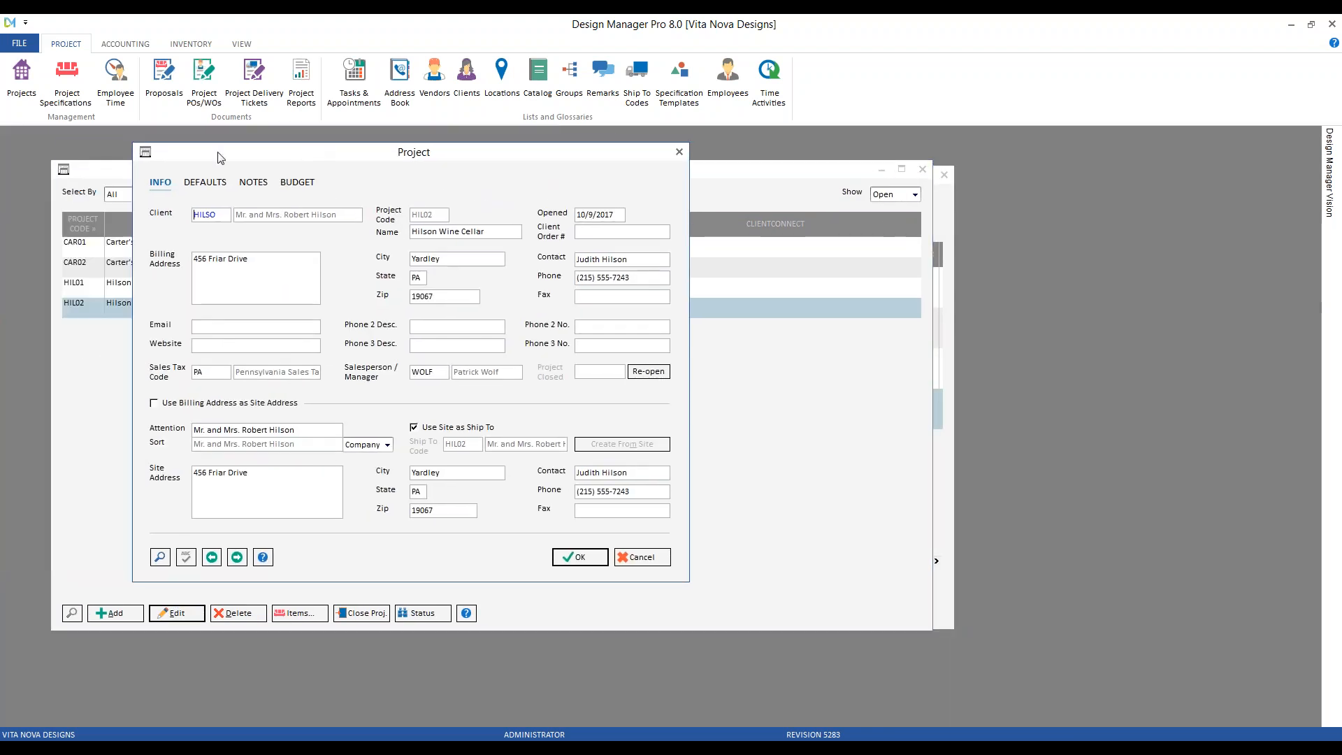
left_click(207, 184)
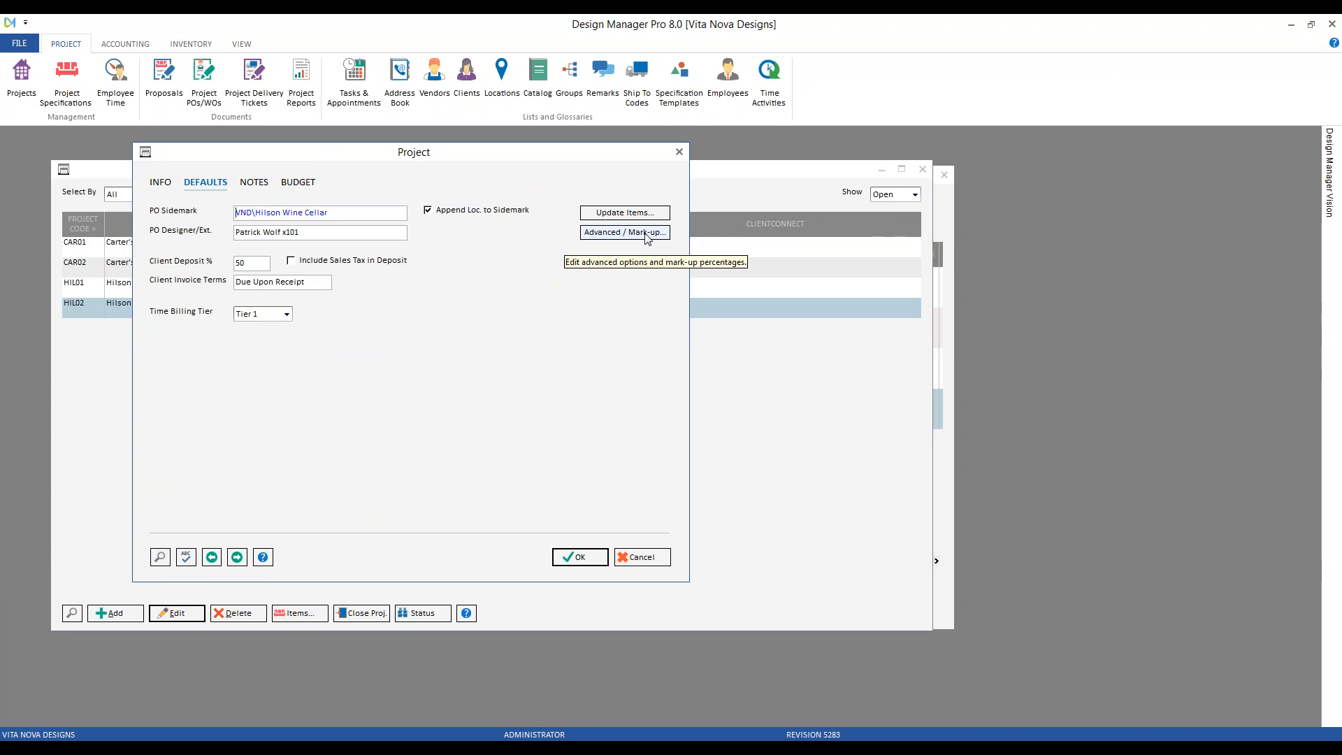
left_click(647, 235)
left_click_drag(315, 334, 254, 254)
type("30")
left_click(323, 413)
type("15")
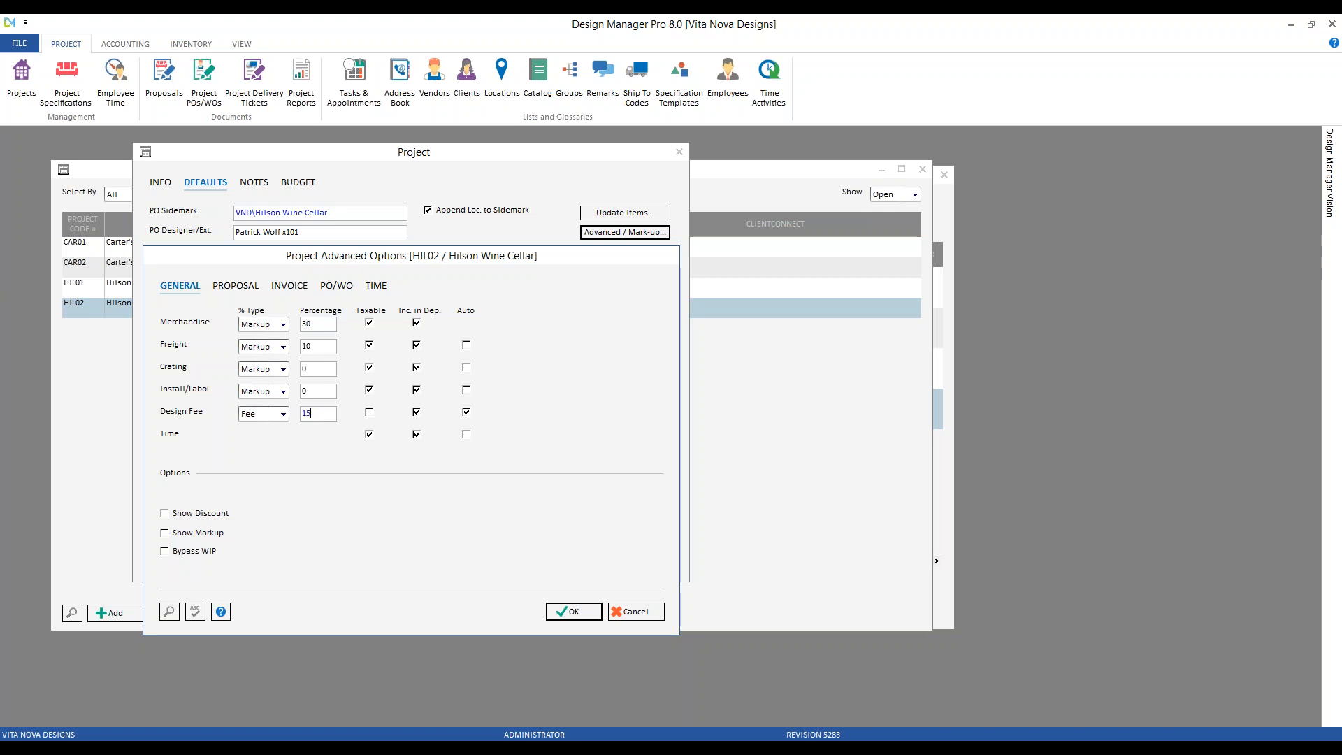
left_click(466, 412)
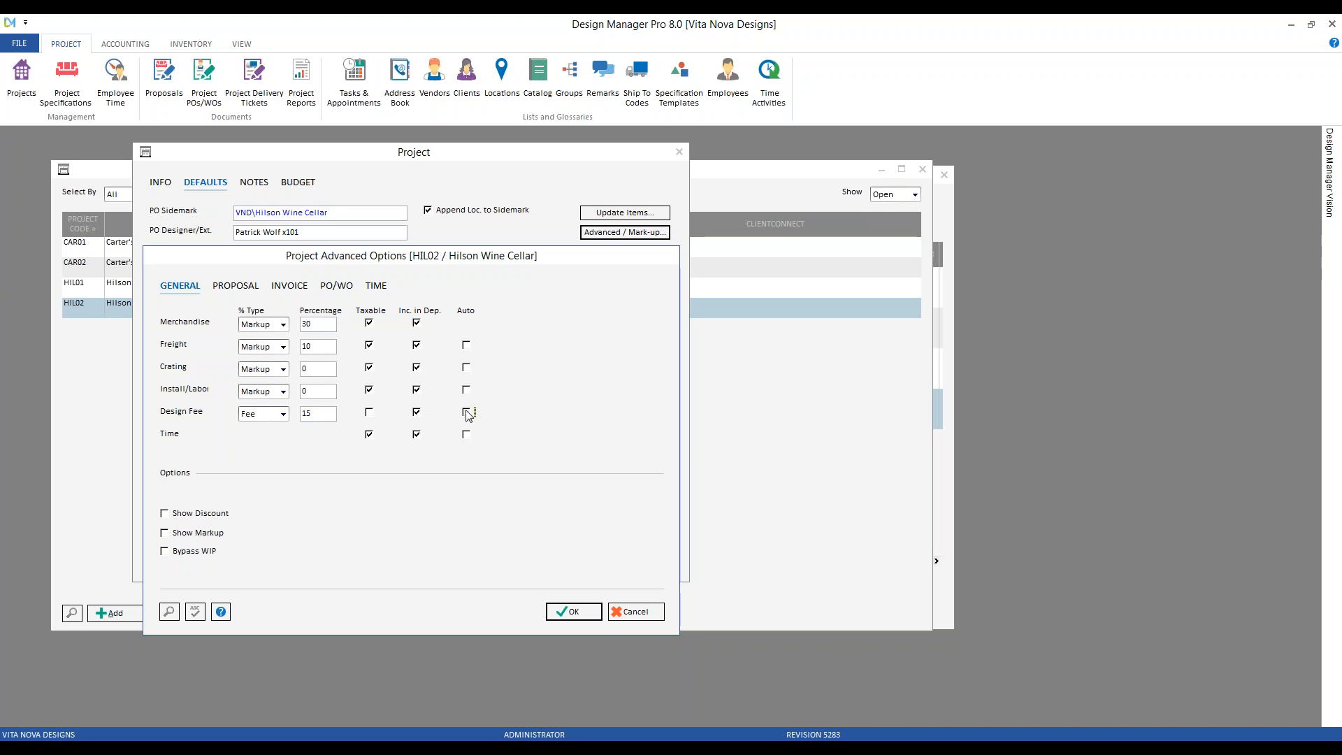
Step: Examine the project's invoice pricing choices for Merchandise, keeping Always Proposal selected
left_click(289, 285)
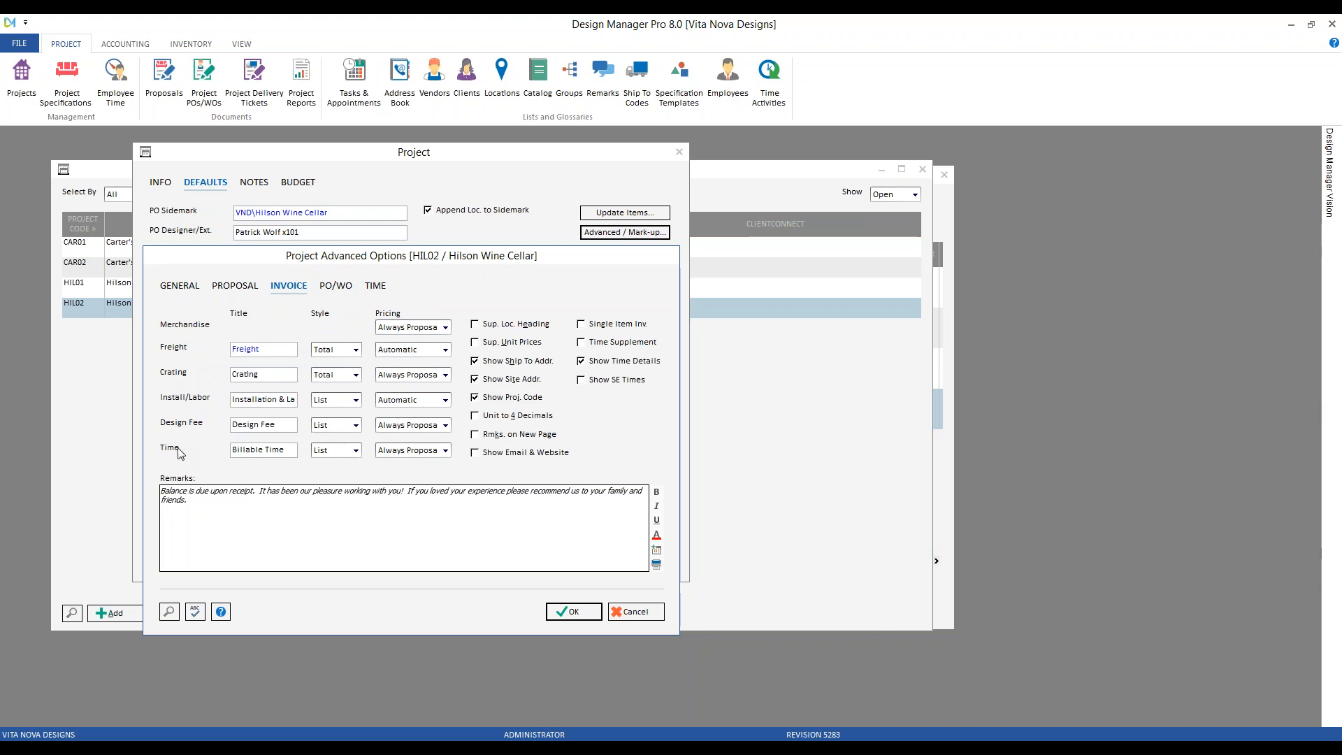
left_click(448, 328)
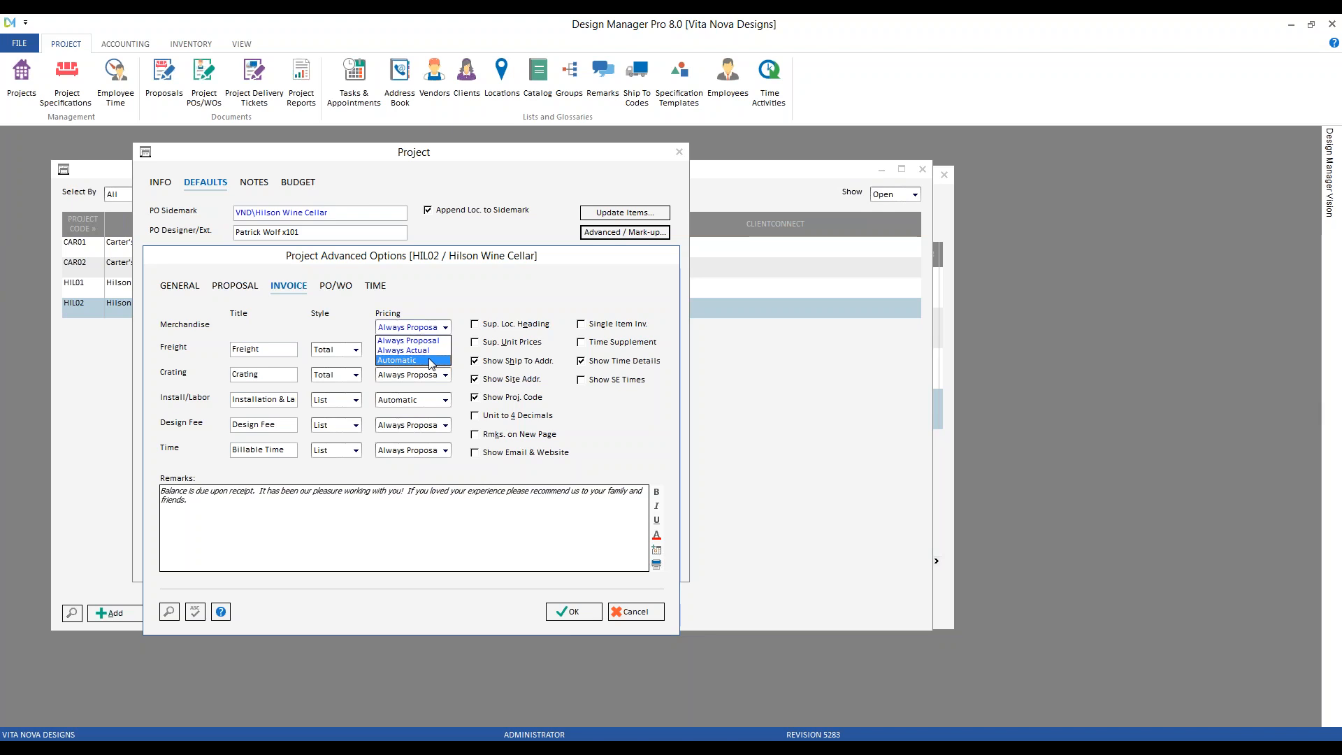
left_click(419, 340)
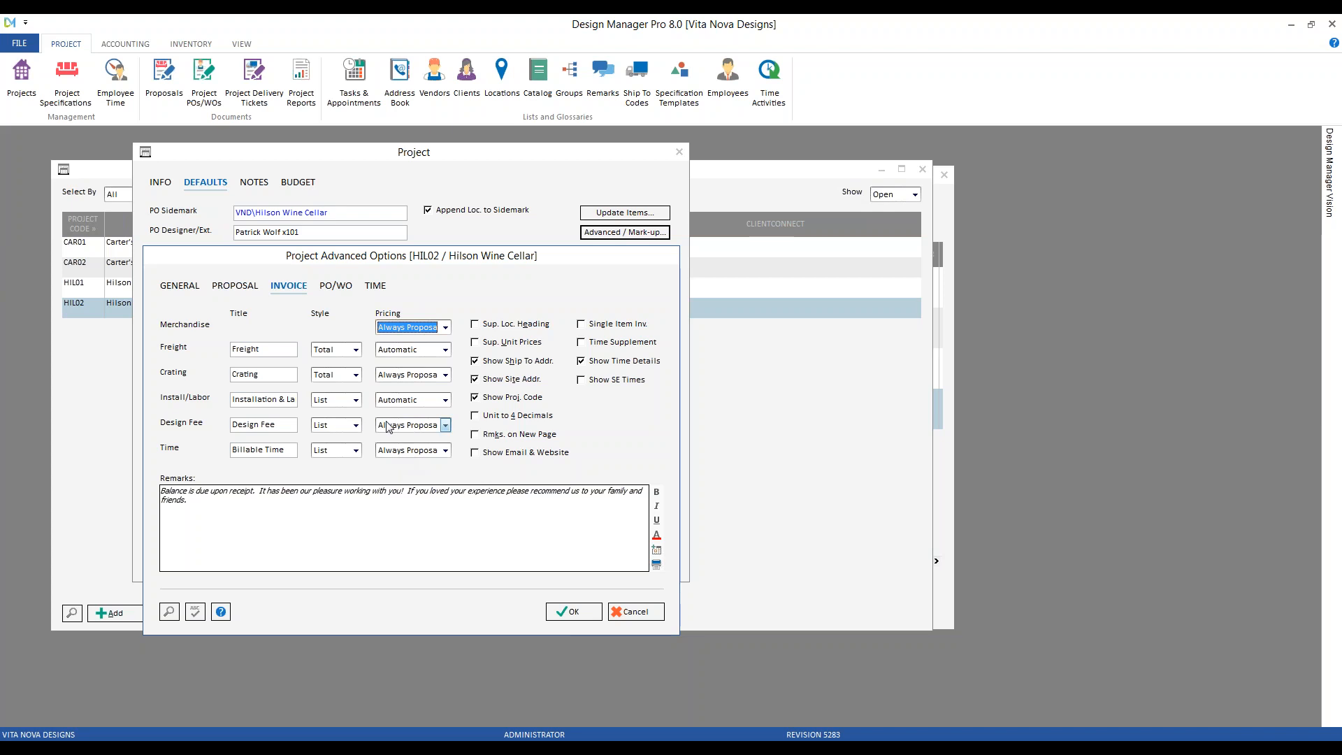
Step: Switch to the YouTube browser window, show the title of the Accounting Course 2 video, and return to Design Manager
left_click(446, 748)
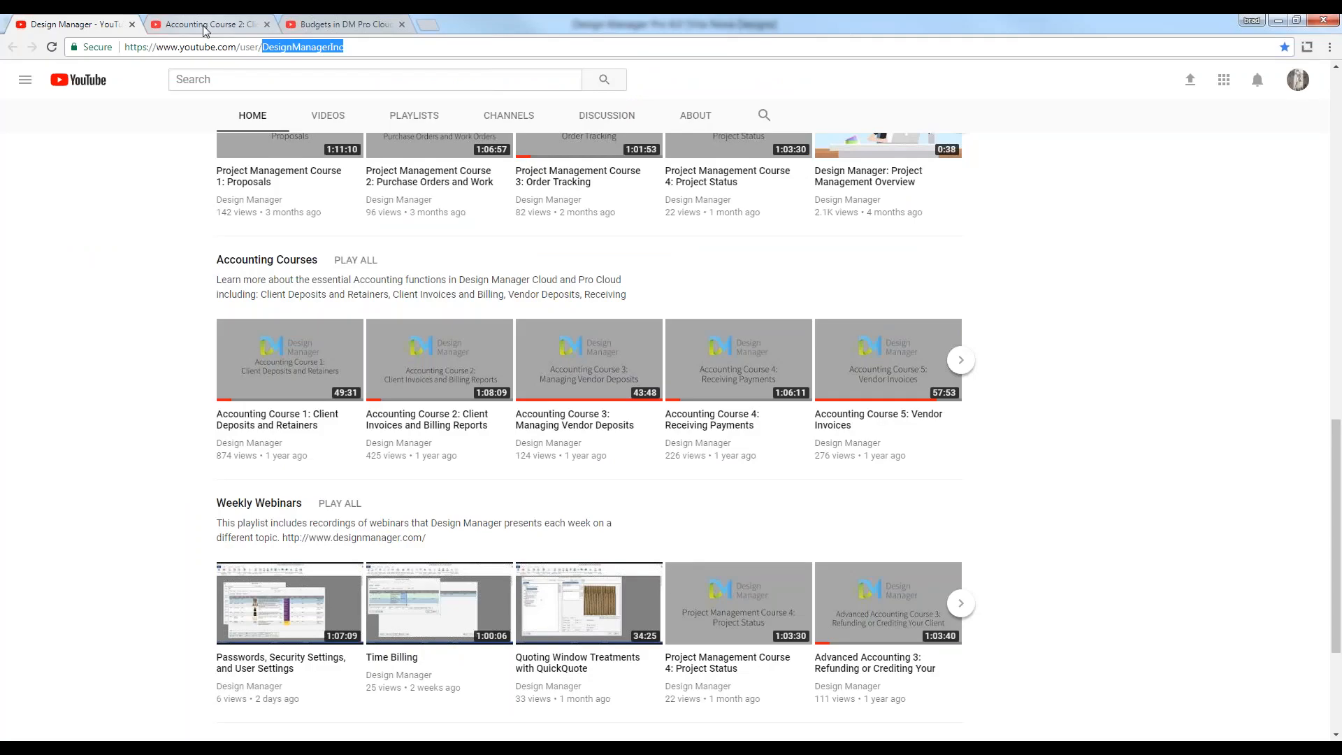
left_click(202, 26)
left_click_drag(218, 474, 533, 476)
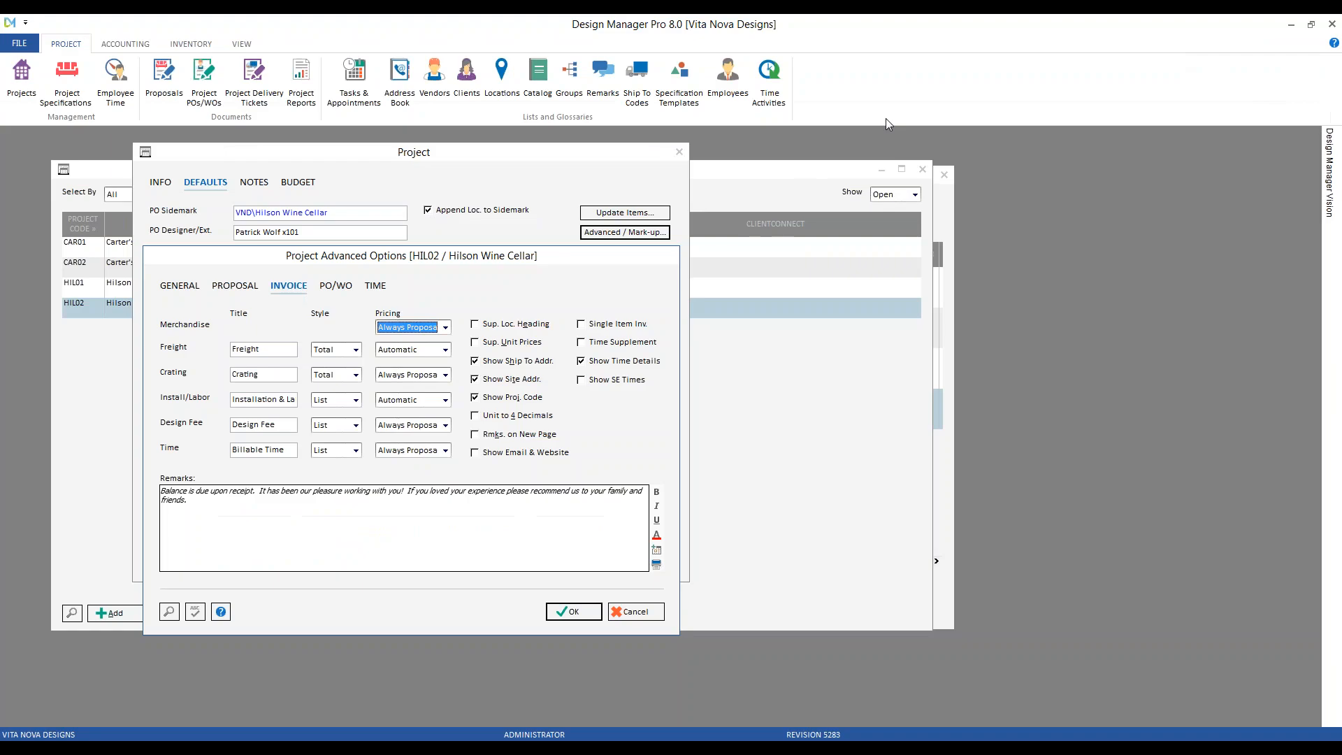
left_click(1278, 20)
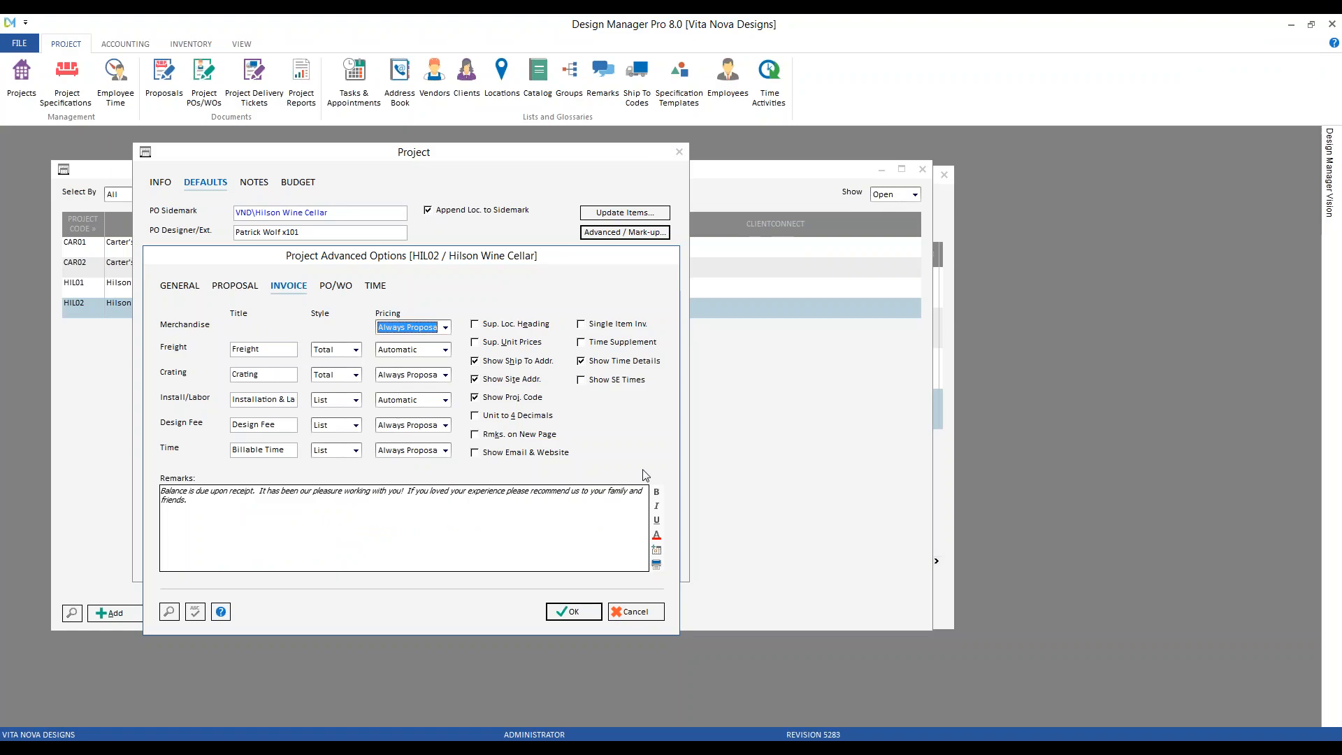
Step: Save HIL02's advanced options and the project, and reopen the project at its budget overrides
left_click(572, 612)
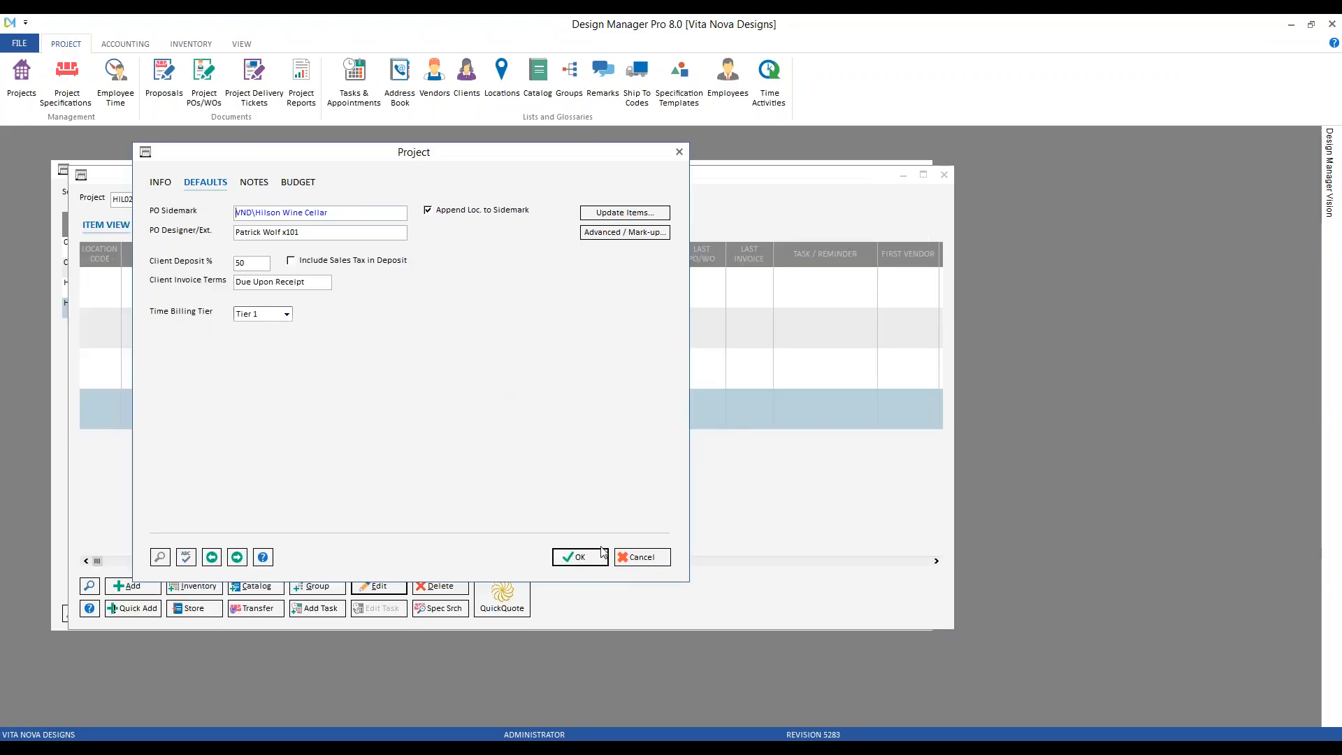
left_click(579, 557)
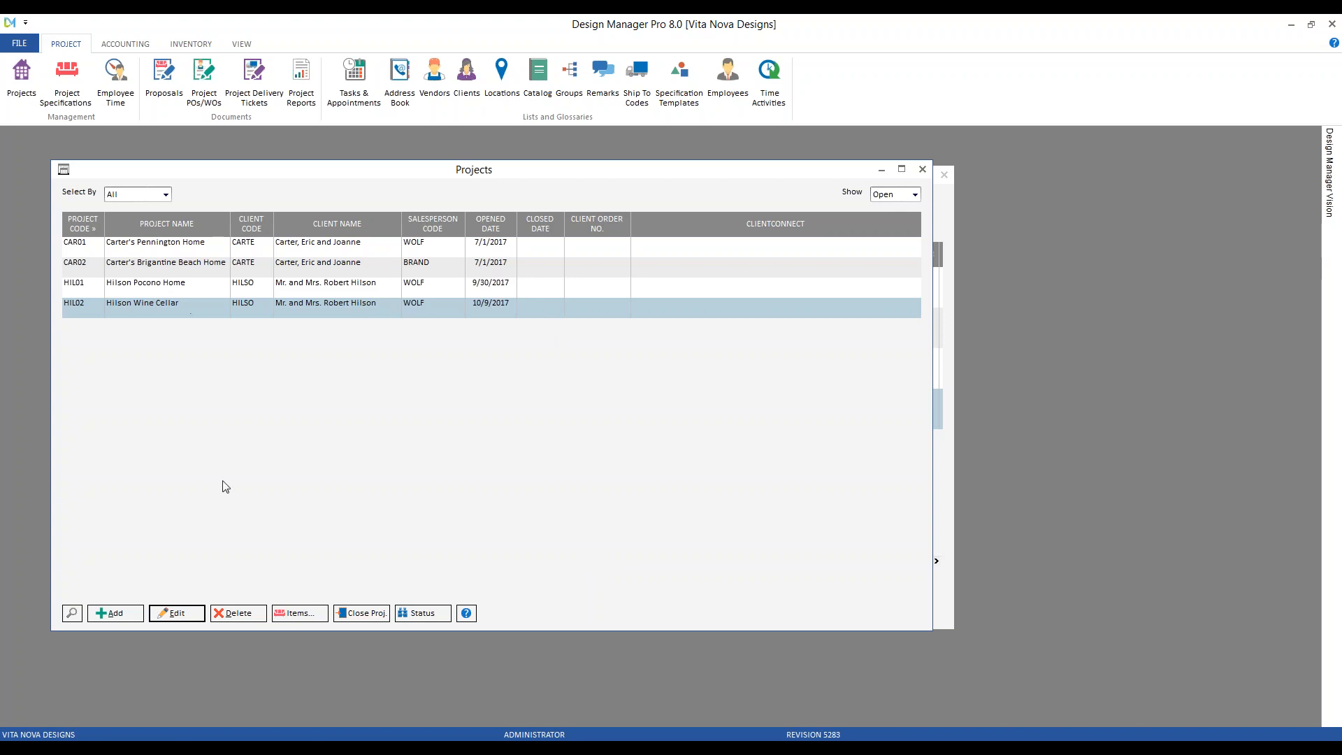
left_click(189, 615)
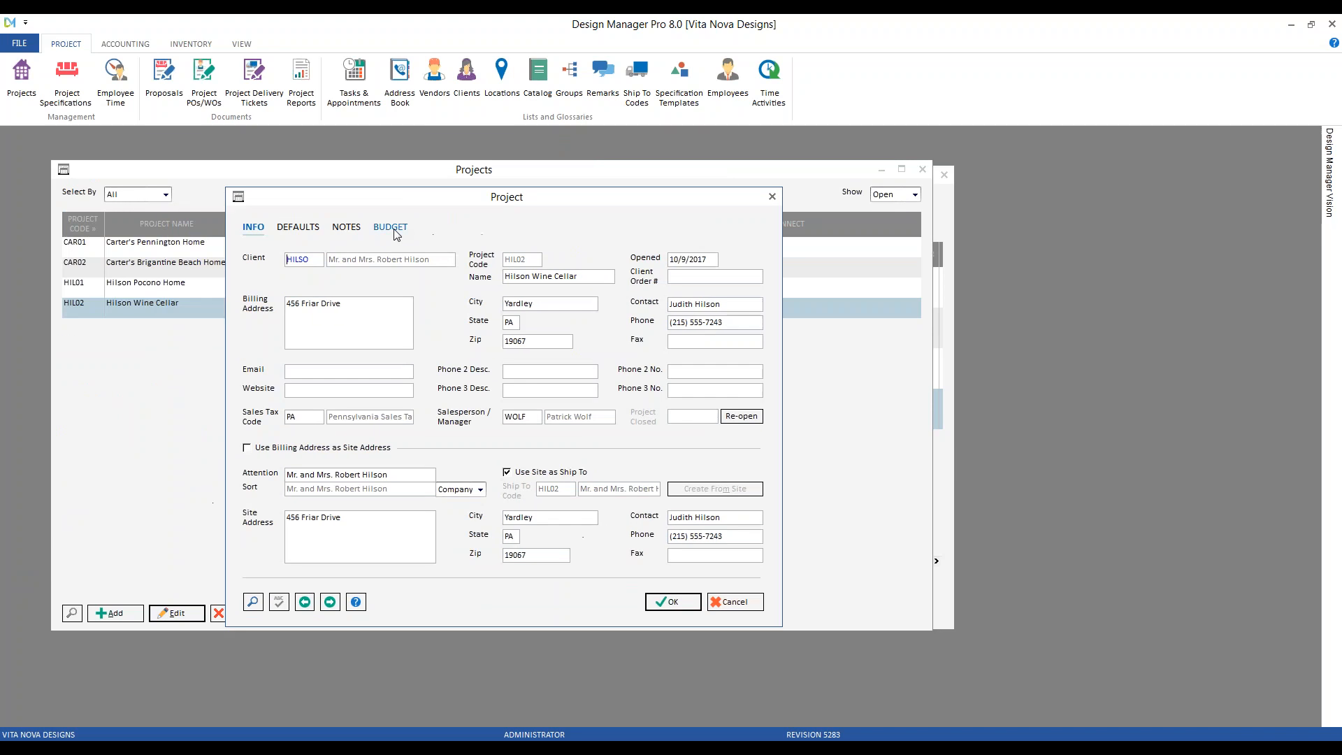
left_click(391, 229)
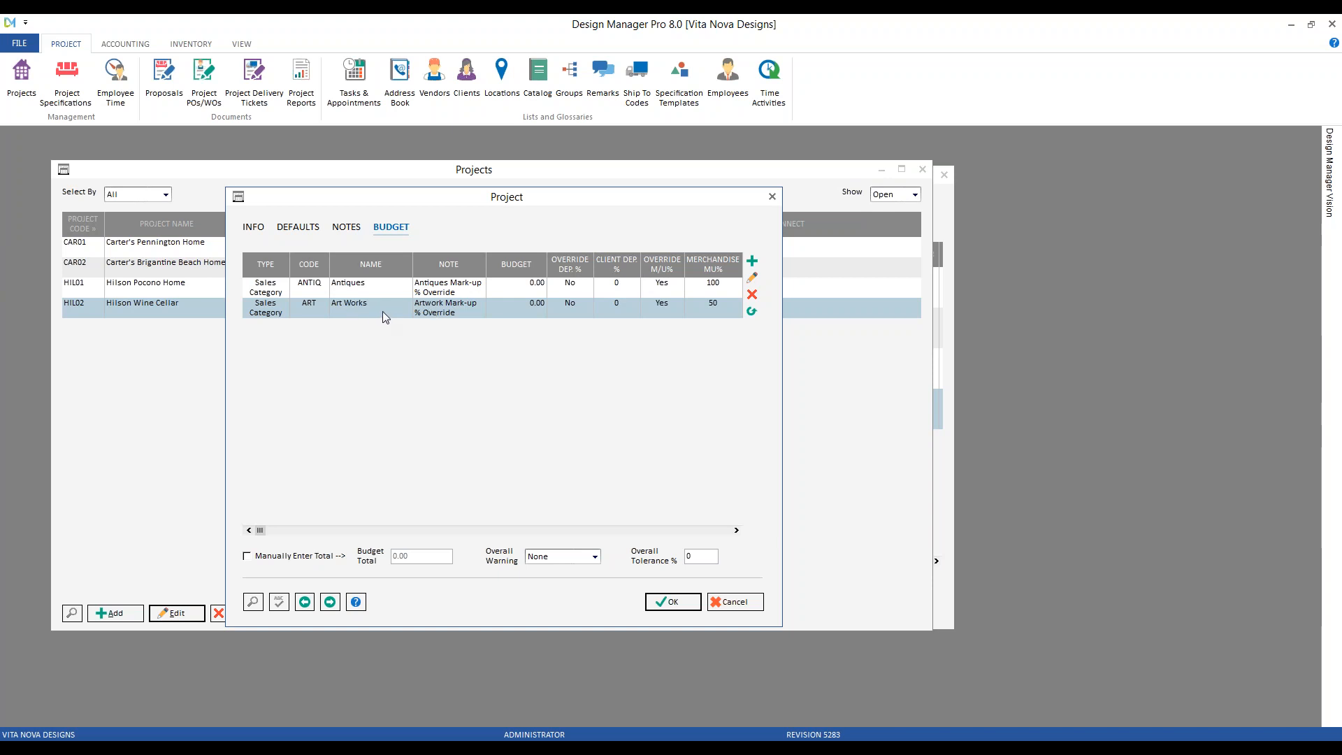
Step: Examine the Art Works override's note, mark-up override setting and Merchandise percentage type choices, and close it without changes
left_click(752, 278)
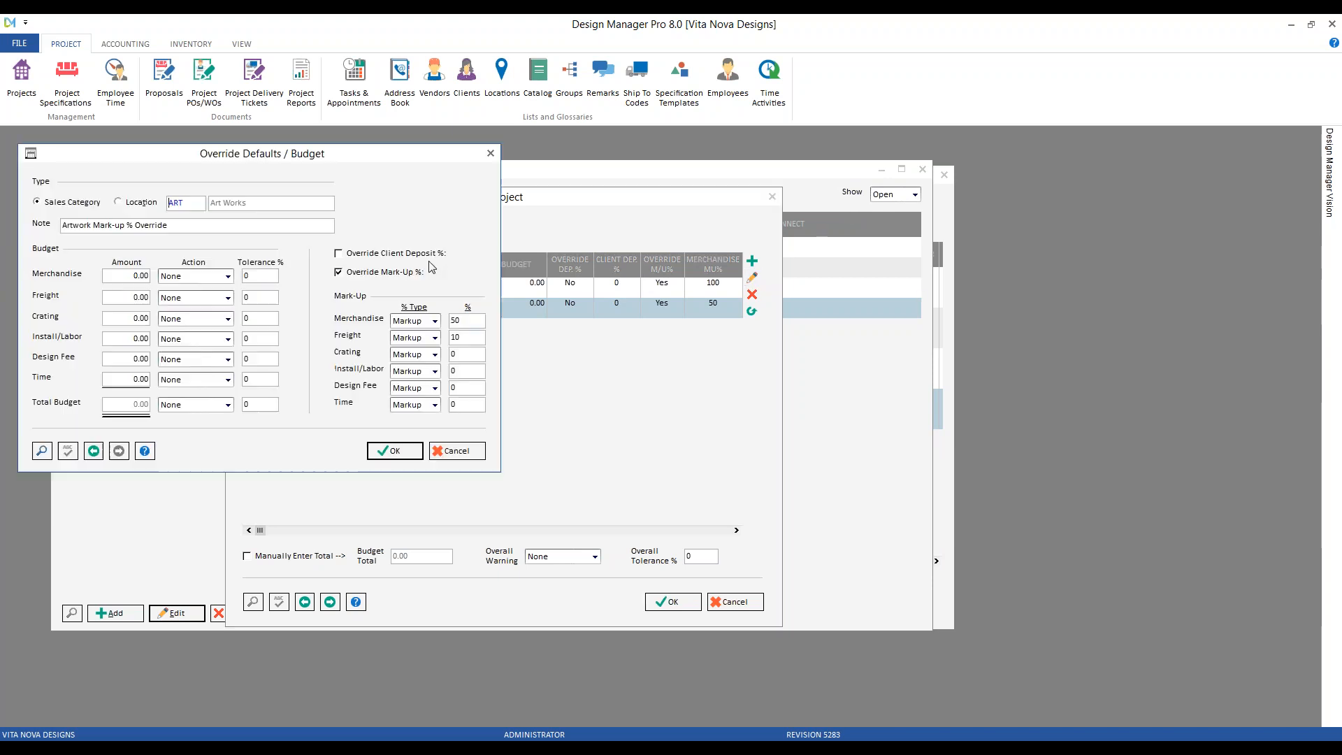
left_click_drag(291, 156, 484, 219)
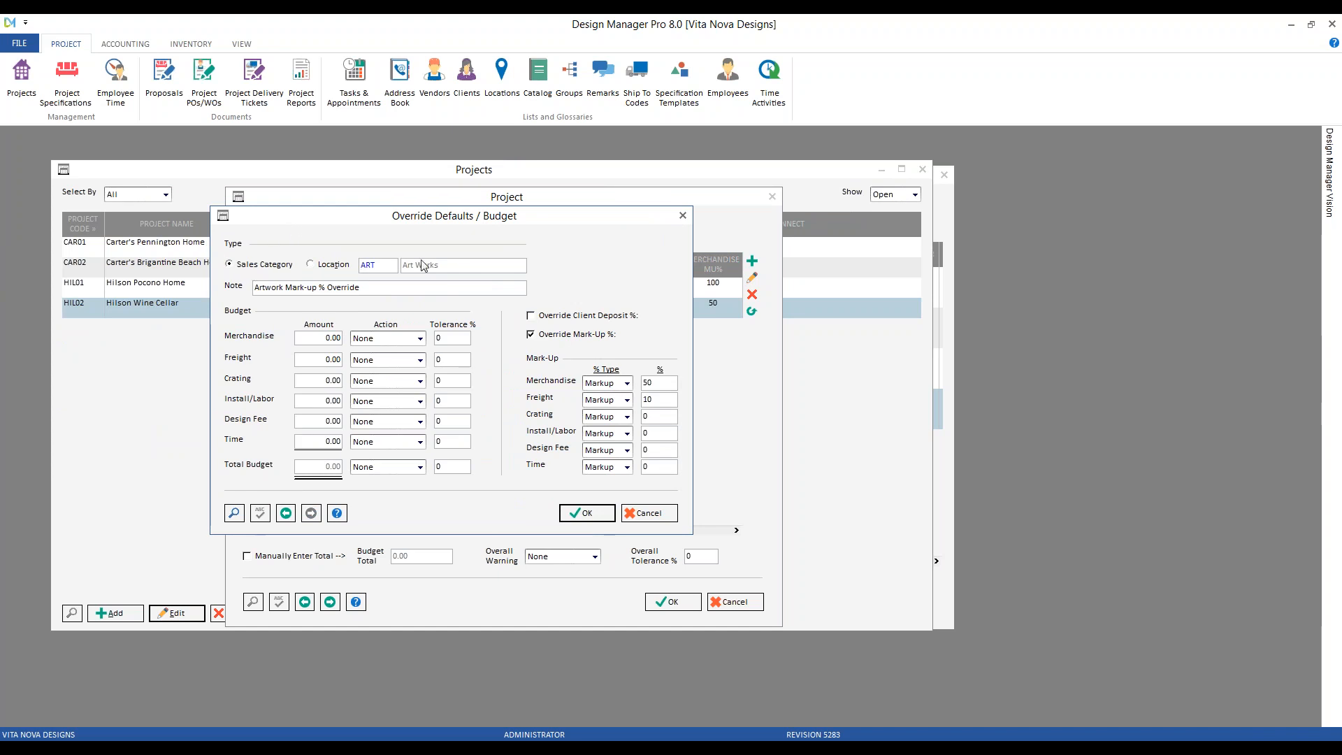
left_click(257, 288)
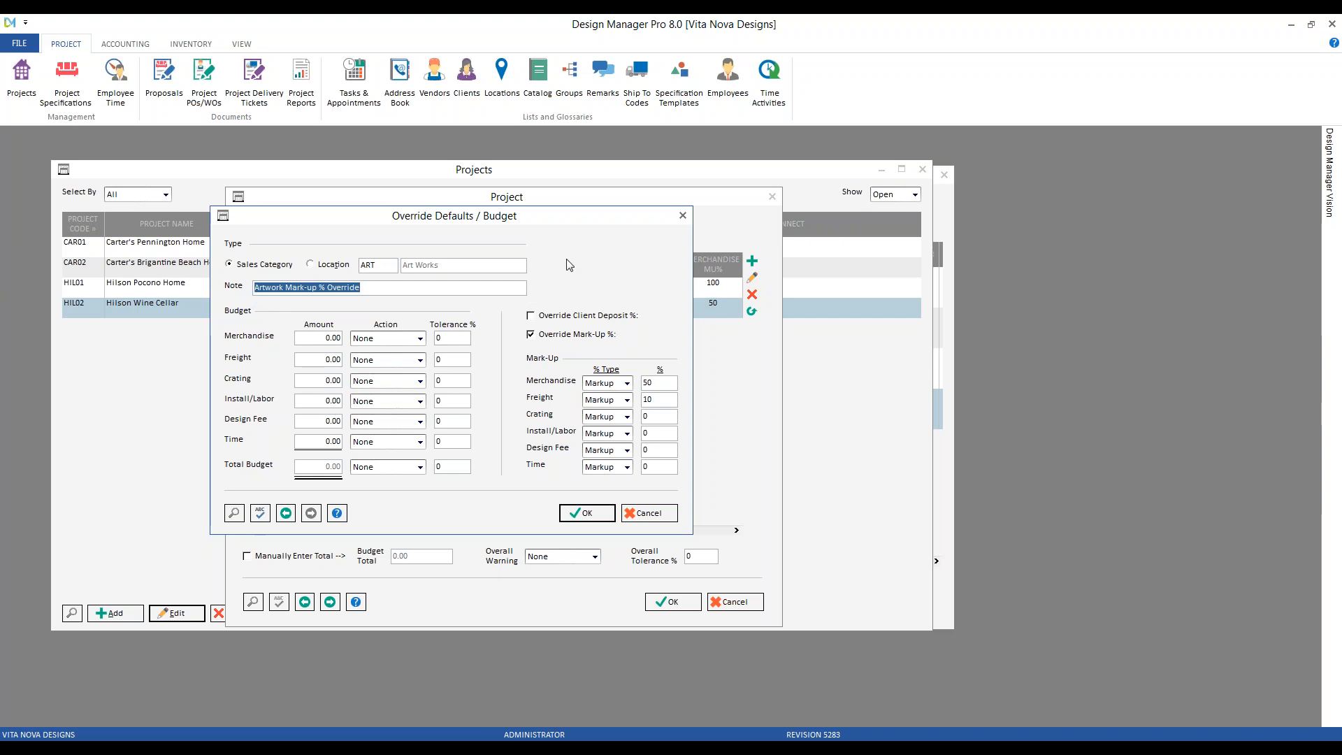
left_click(577, 335)
left_click(561, 336)
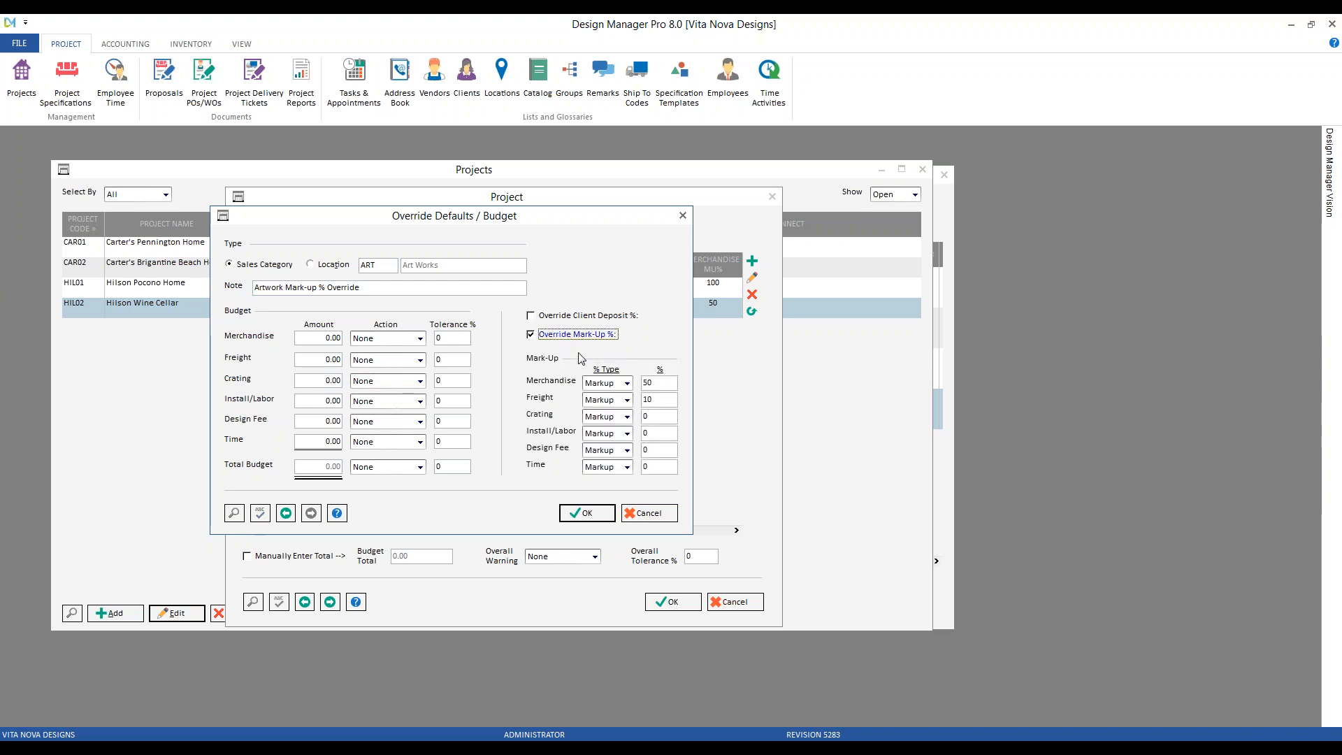
left_click(628, 387)
left_click(627, 379)
left_click(627, 385)
left_click(629, 396)
left_click(627, 383)
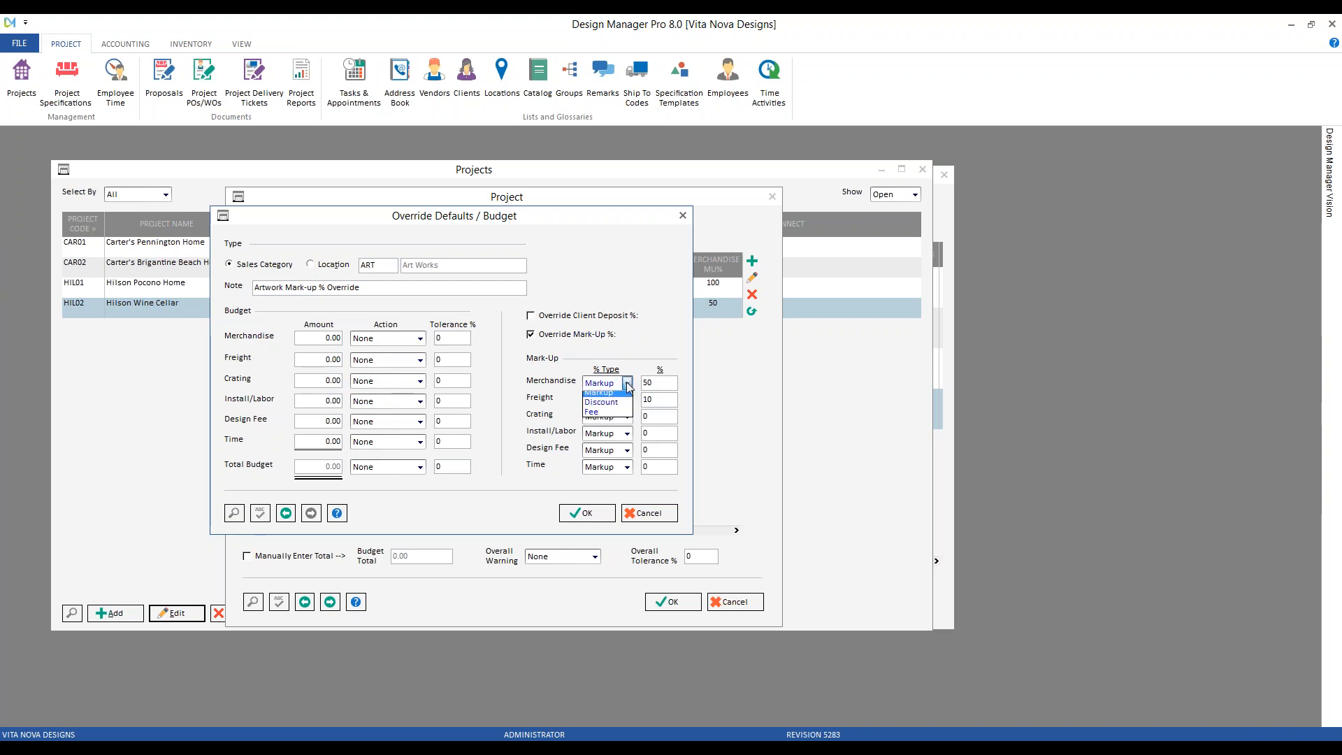
left_click(630, 360)
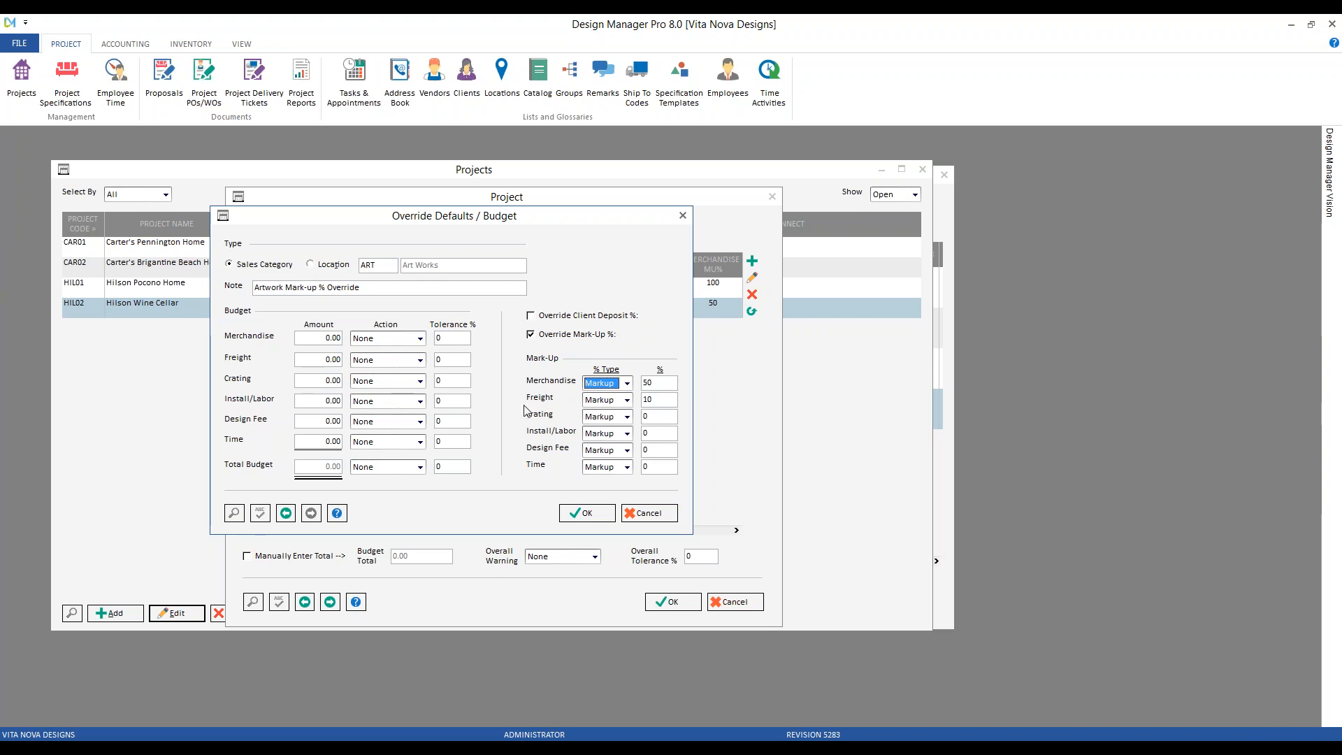
left_click(656, 513)
Step: Override the client deposit for HIL02's Antiques sales category at 100%, and save the override and the project
left_click(461, 280)
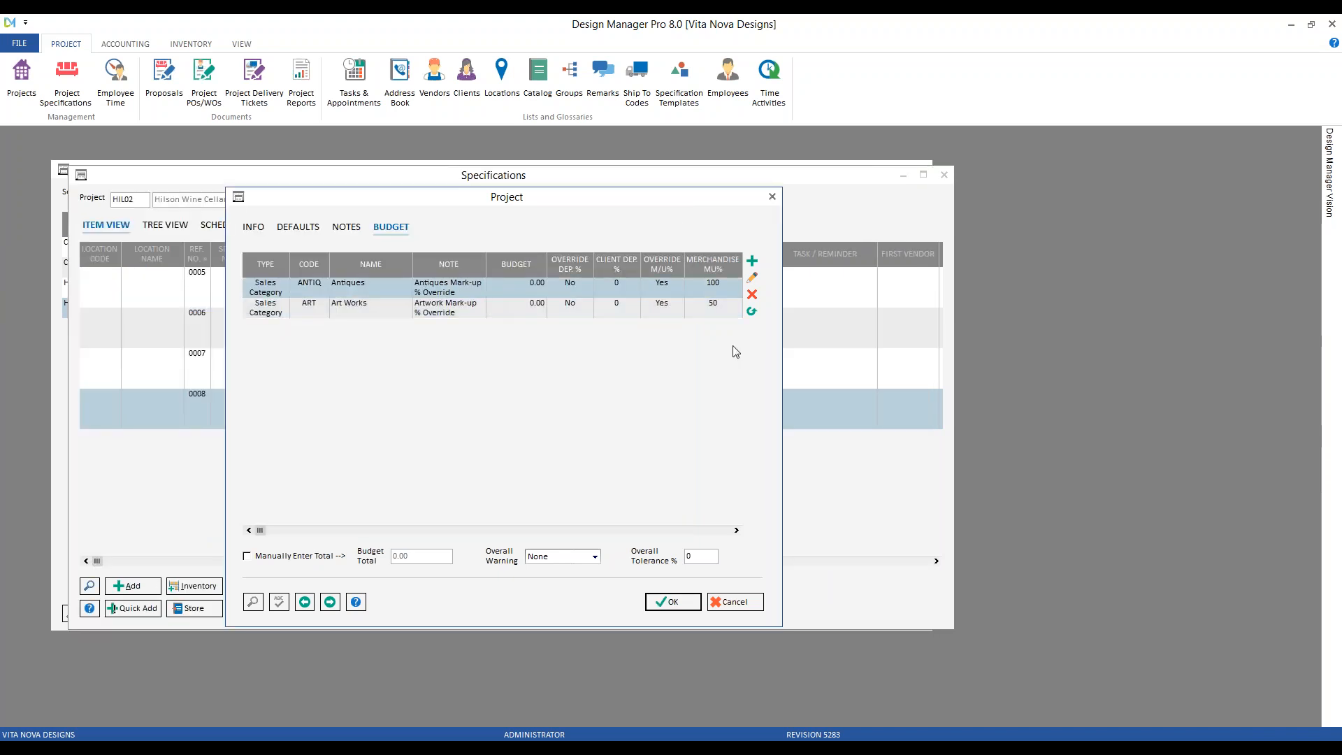
left_click(751, 278)
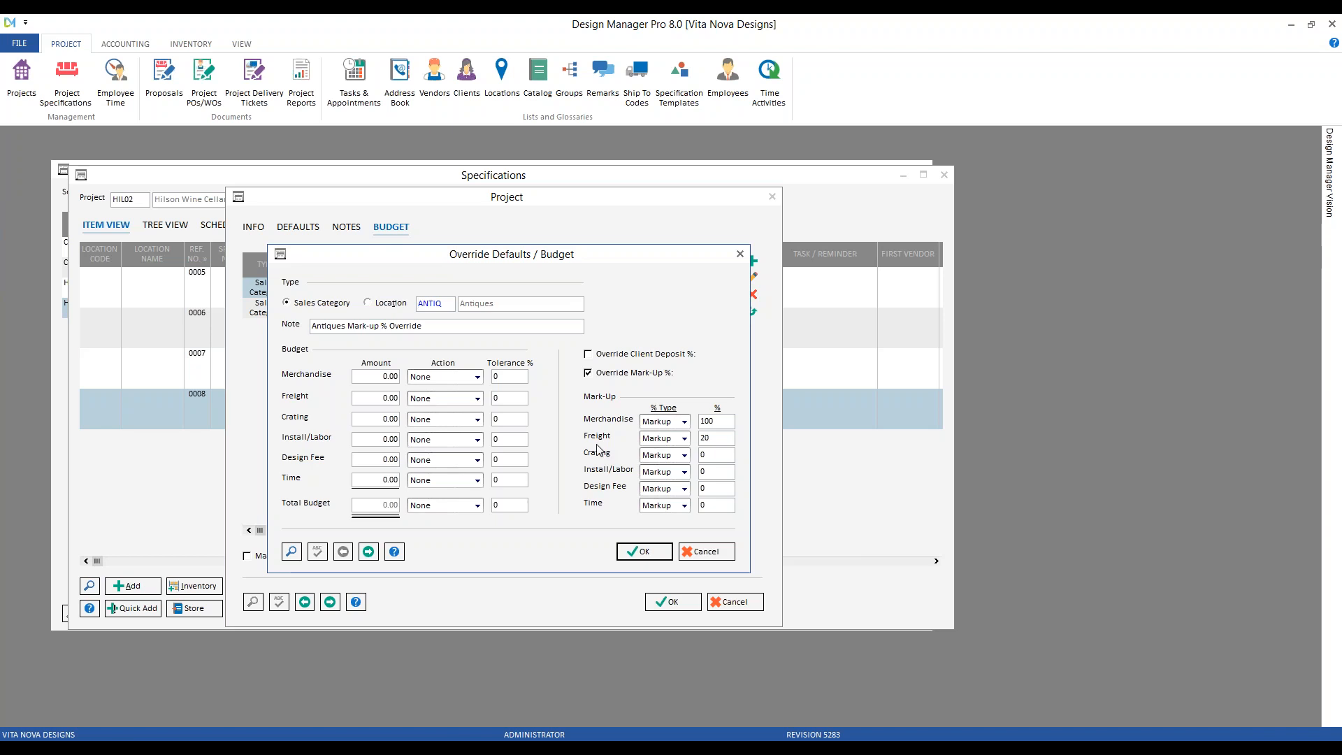
left_click(625, 355)
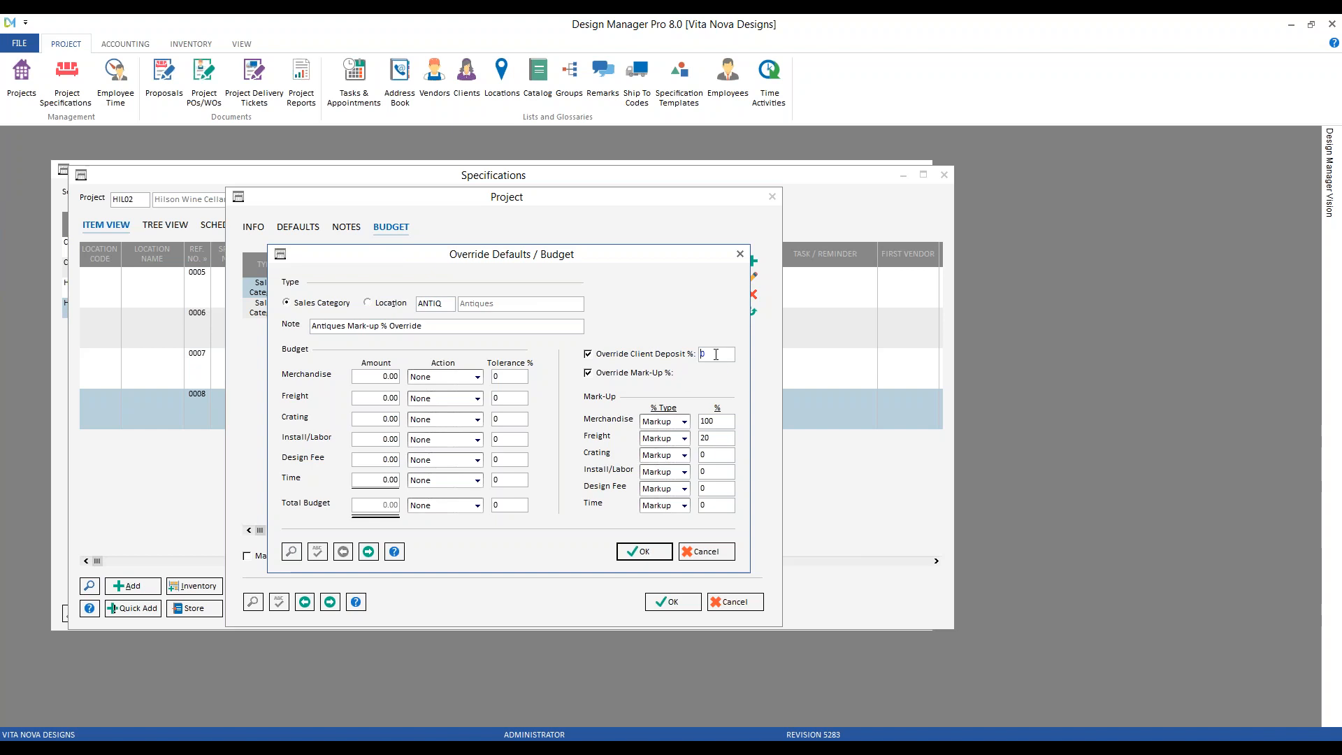
type("1")
left_click(643, 551)
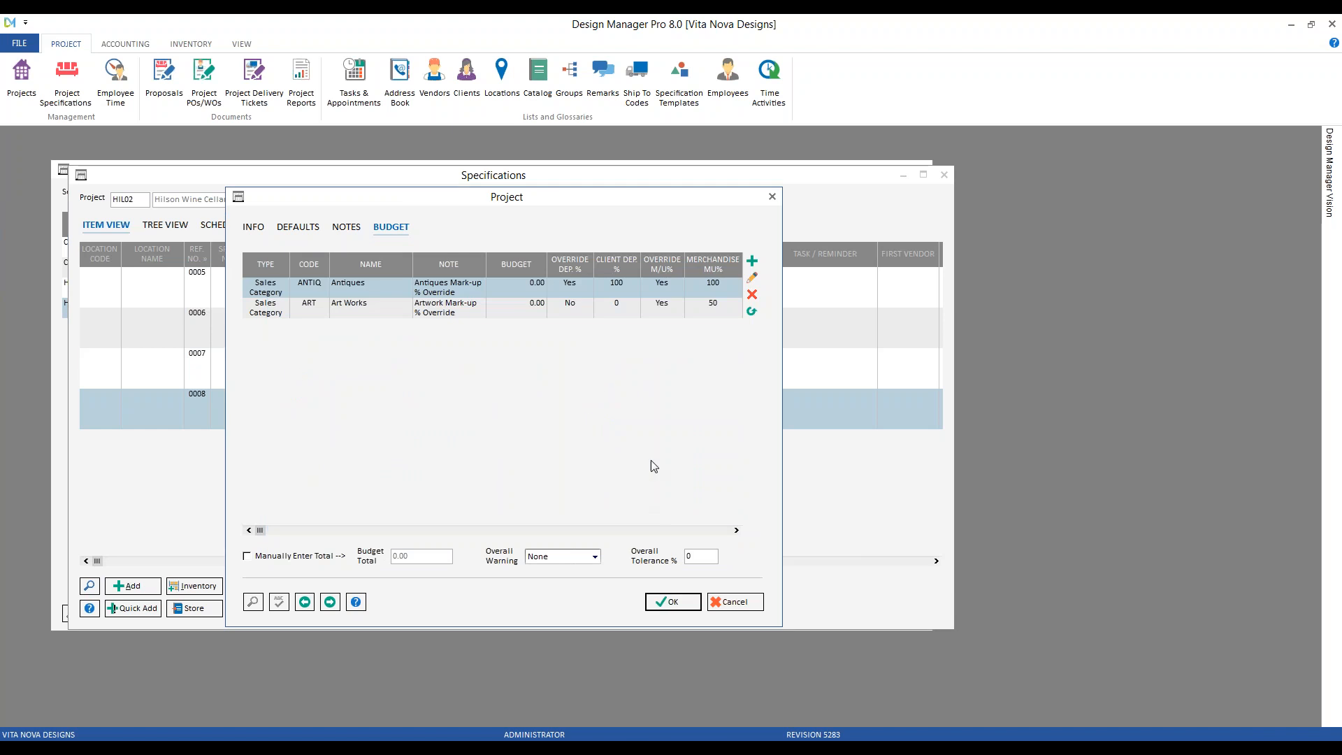
left_click(673, 603)
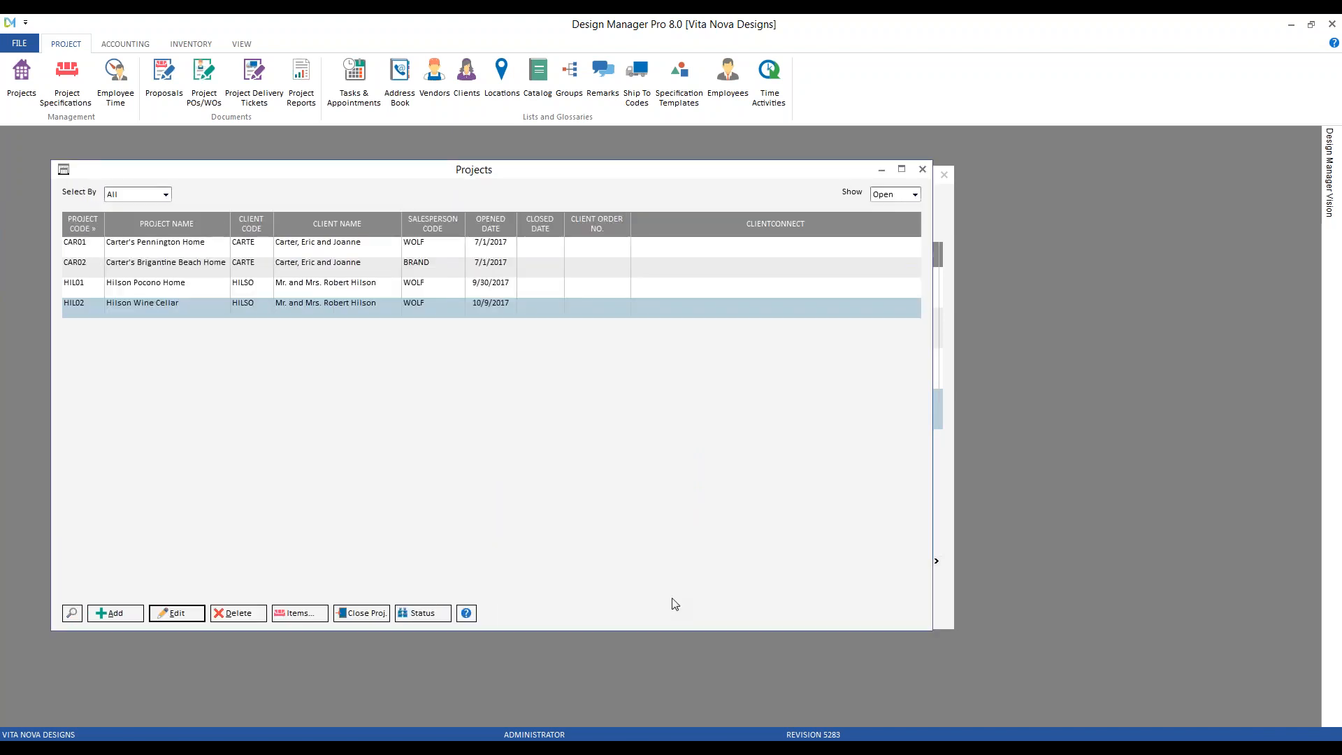
Step: Open HIL02's item specifications and add a new item described as Antique Chair with a quantity of 1 each
left_click(295, 613)
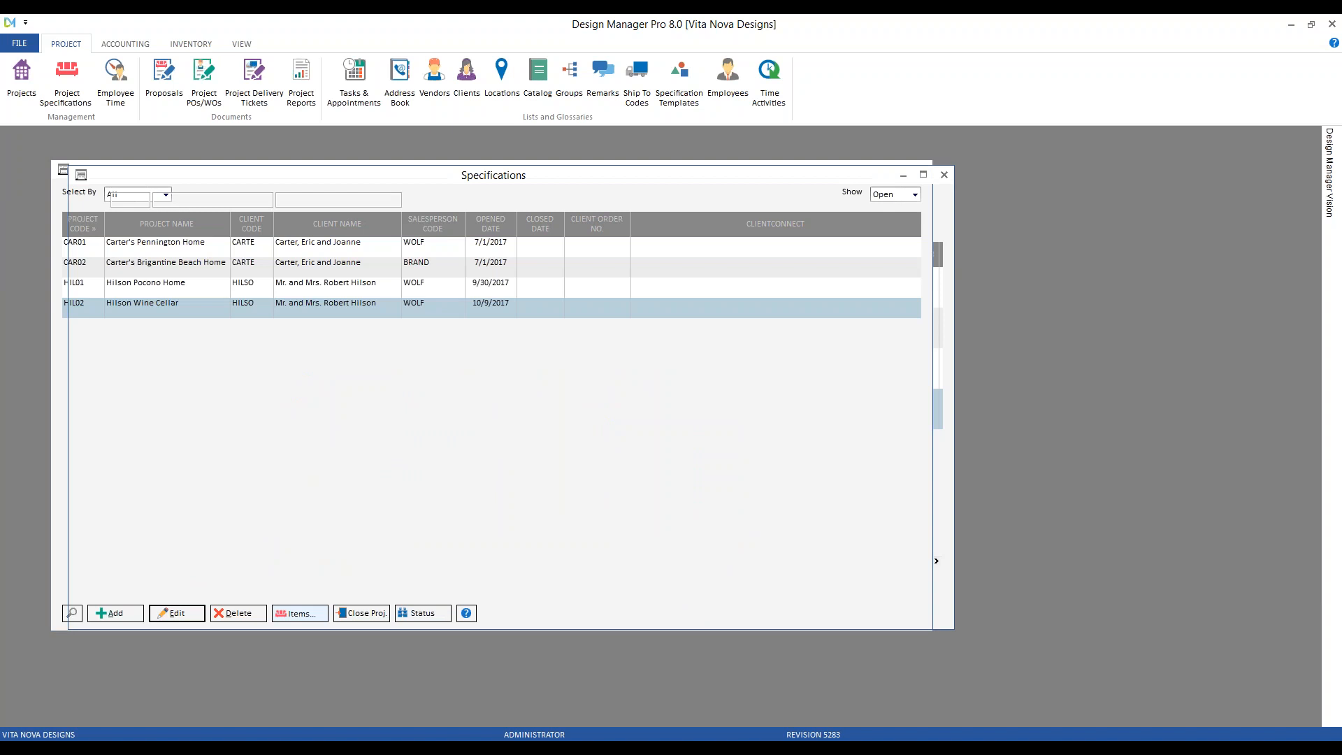
left_click_drag(329, 176, 308, 170)
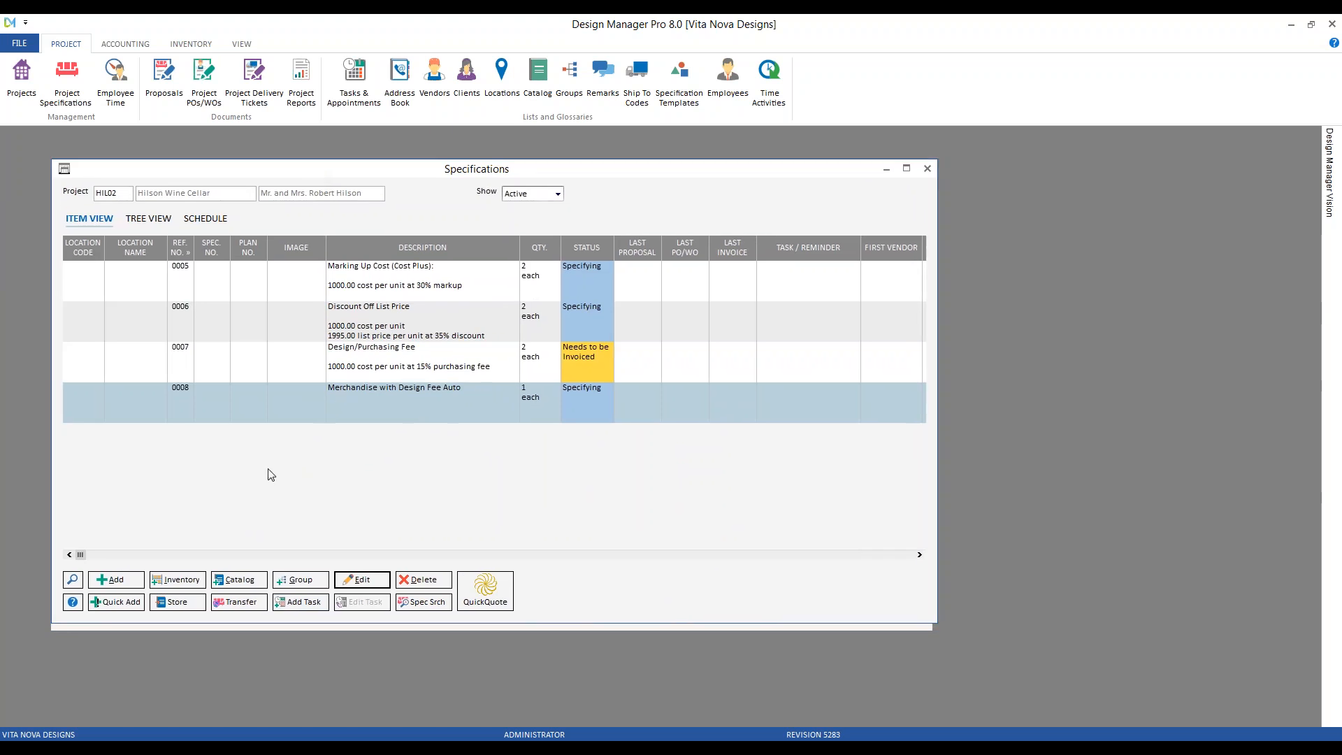
left_click(115, 580)
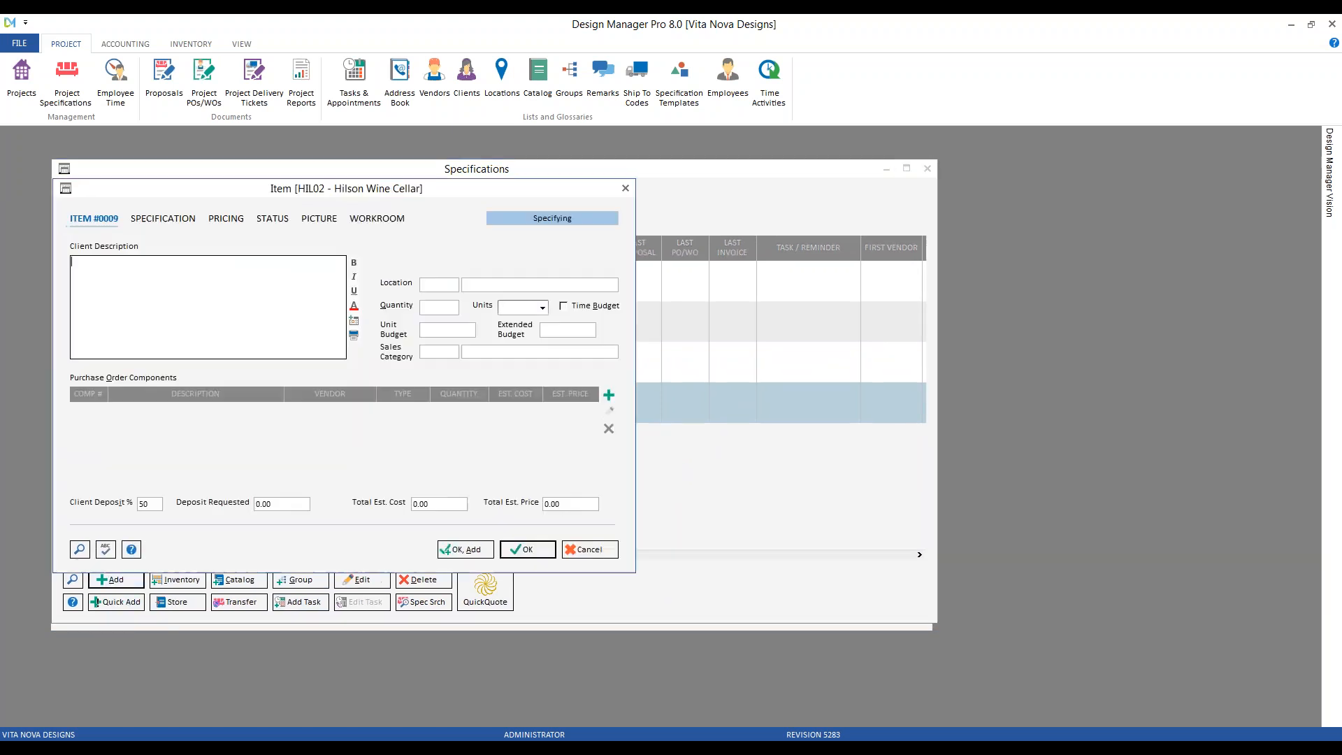
type("Antique Char")
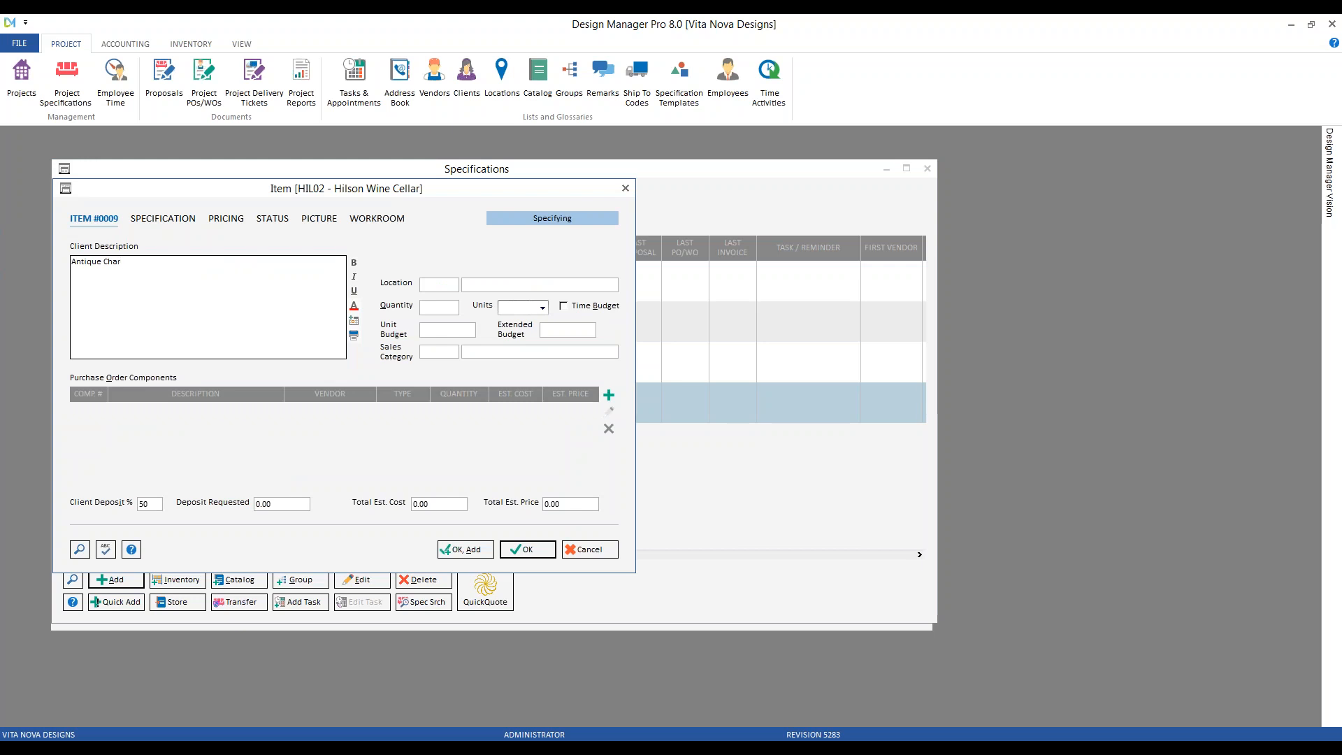
type("1")
key("Tab")
key("Tab")
key("Tab")
key("Tab")
Step: Look up the Antiques sales category and assign ANTIQ to the Antique Chair item
key("F5")
type("A")
key("Down")
key("Return")
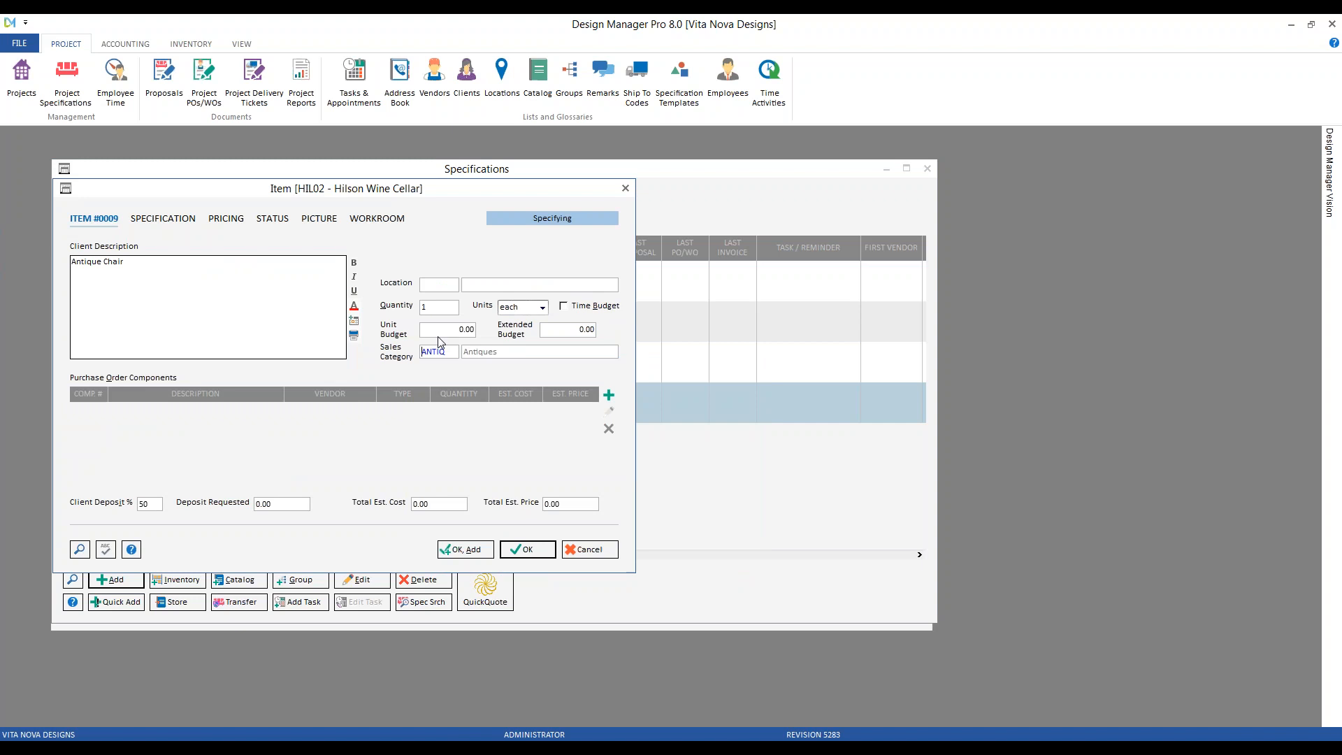
key("Tab")
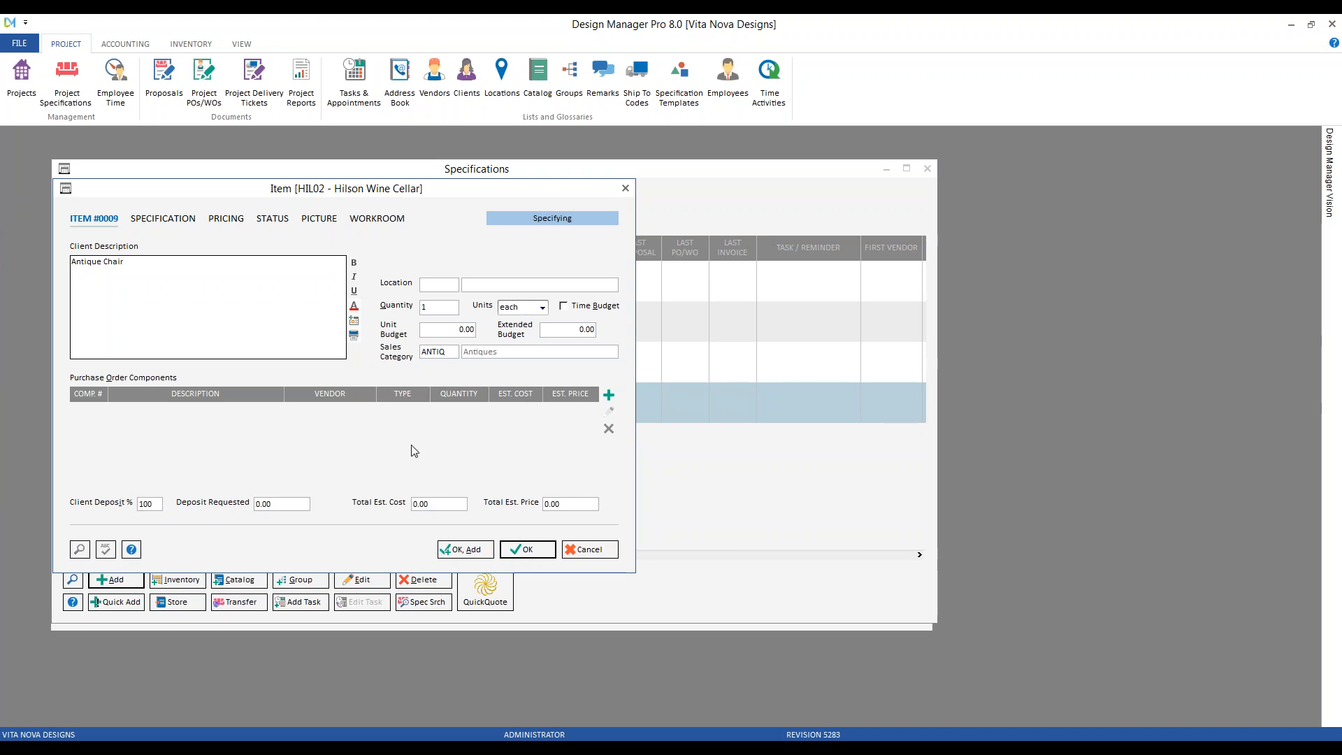
Step: Add a Merchandise component to the Antique Chair with a unit cost of 2000
left_click(609, 397)
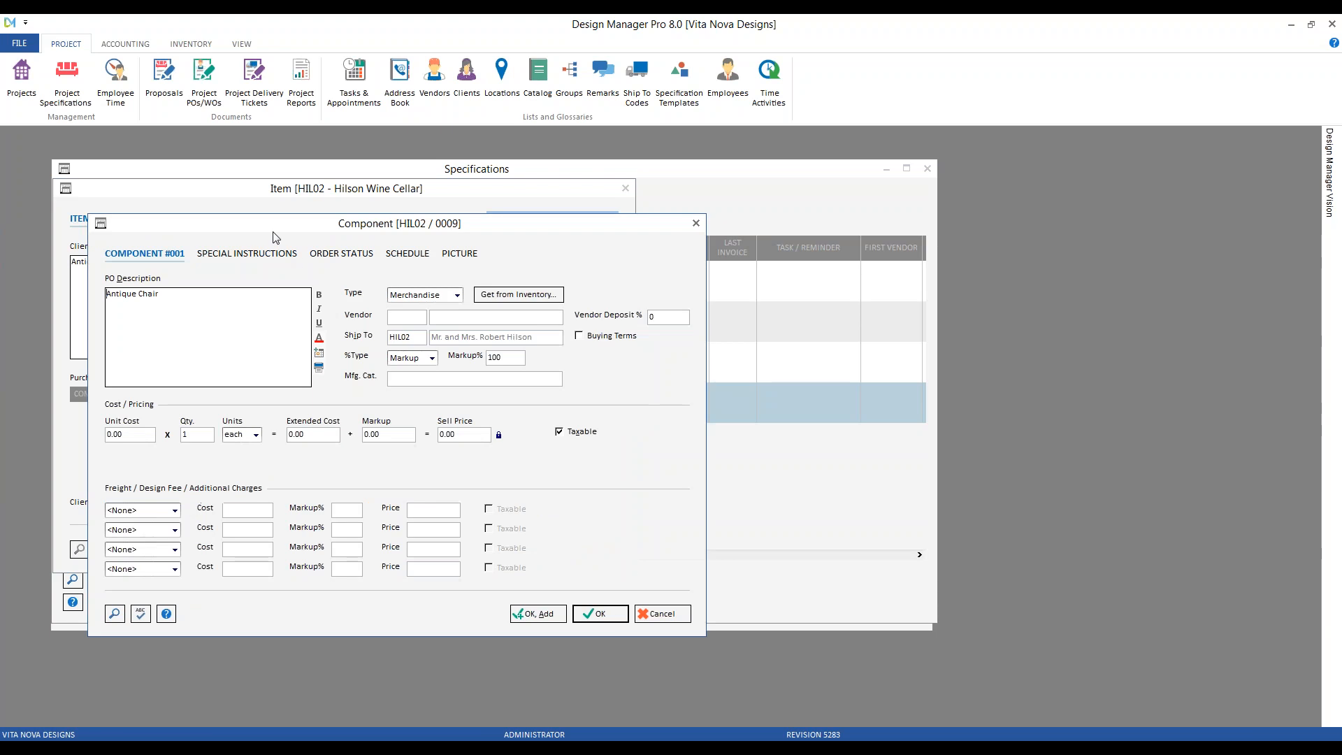
left_click_drag(274, 228, 268, 207)
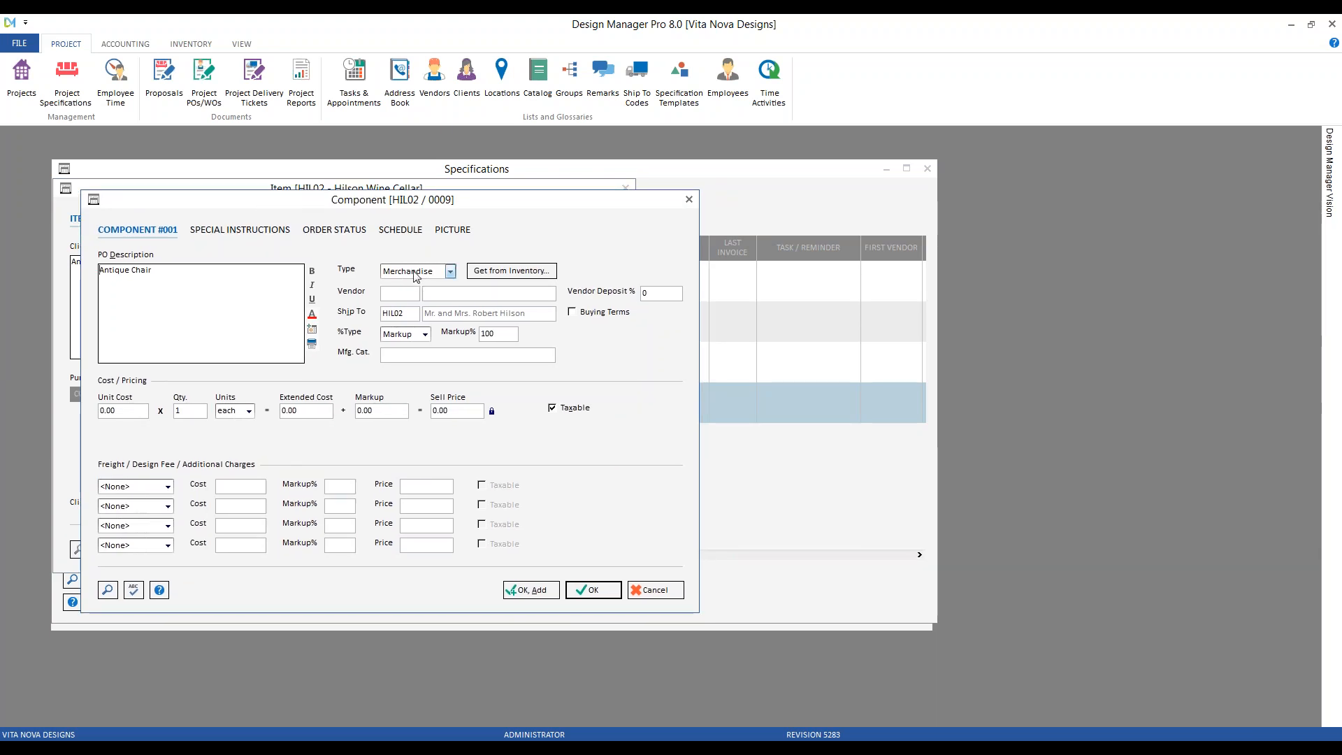
left_click(501, 333)
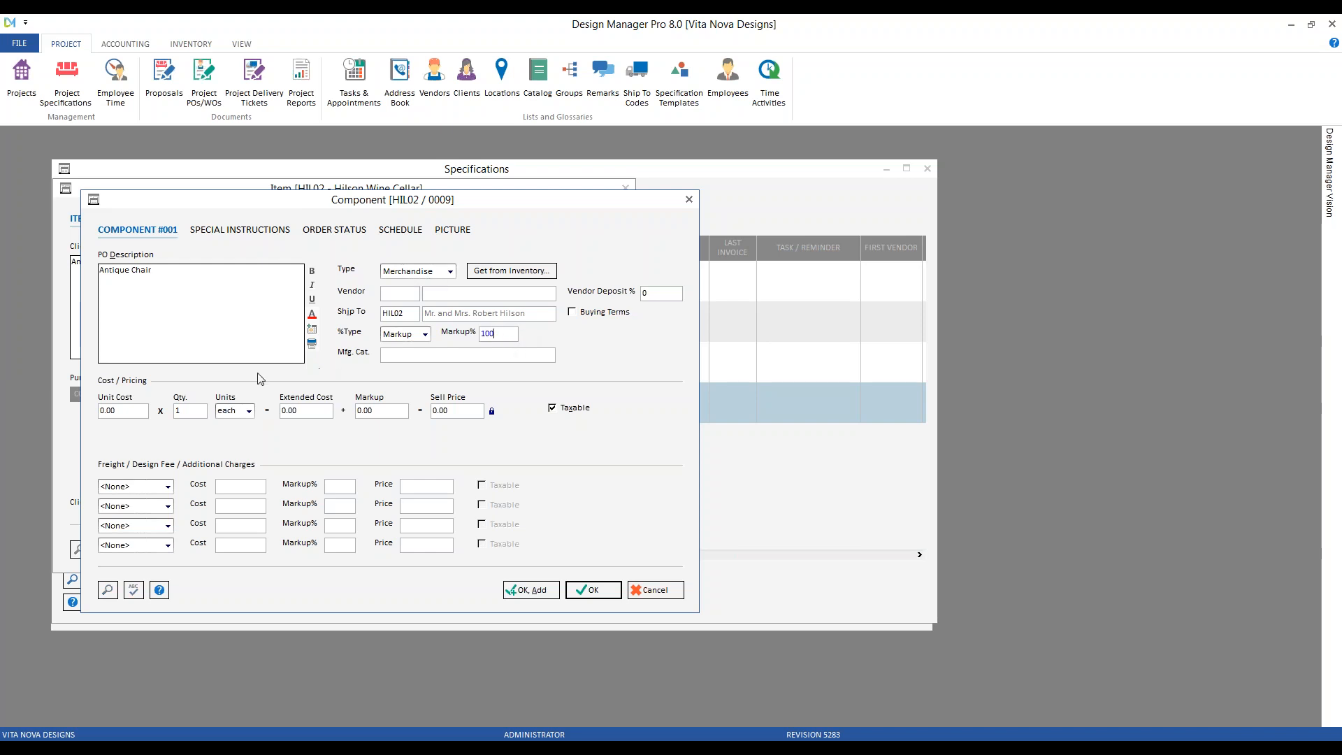
left_click(133, 412)
type("2000")
key("Tab")
Step: Add a Freight charge with a cost of 200 to the component, and save the component and the item
left_click(167, 487)
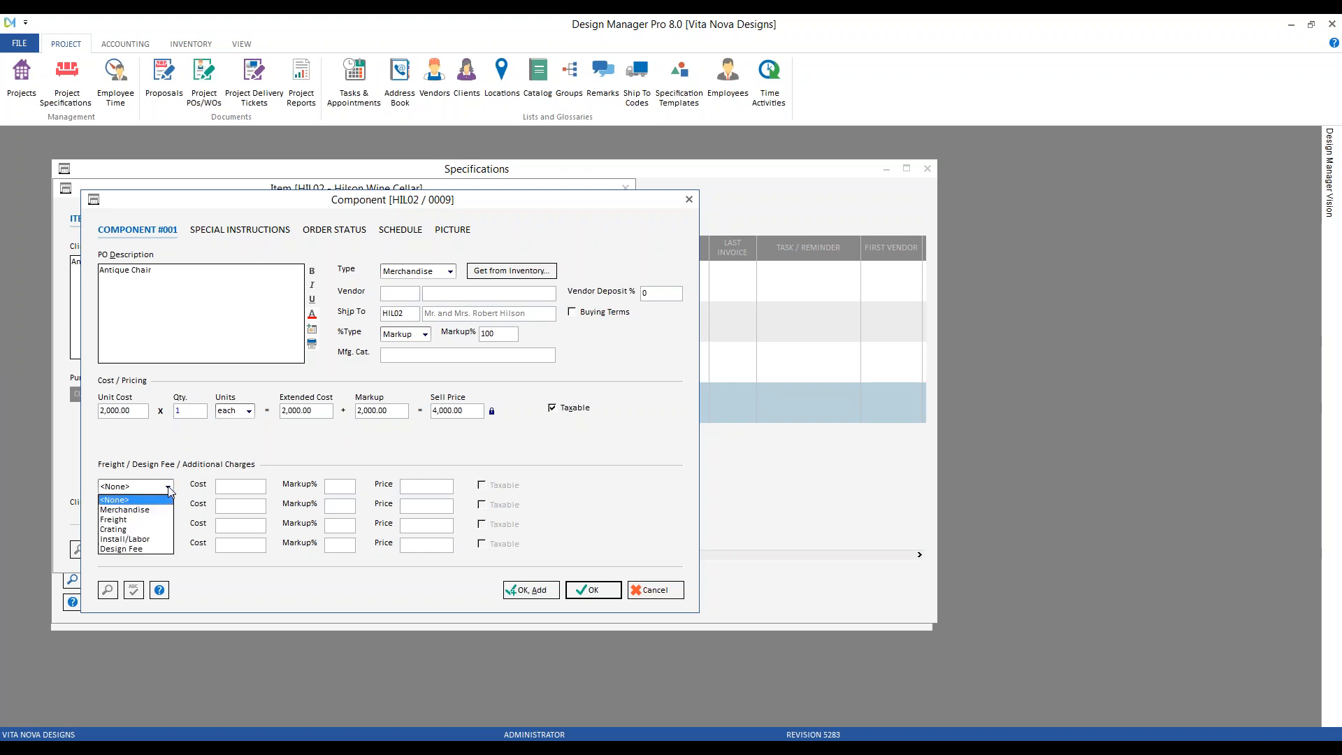
left_click(123, 519)
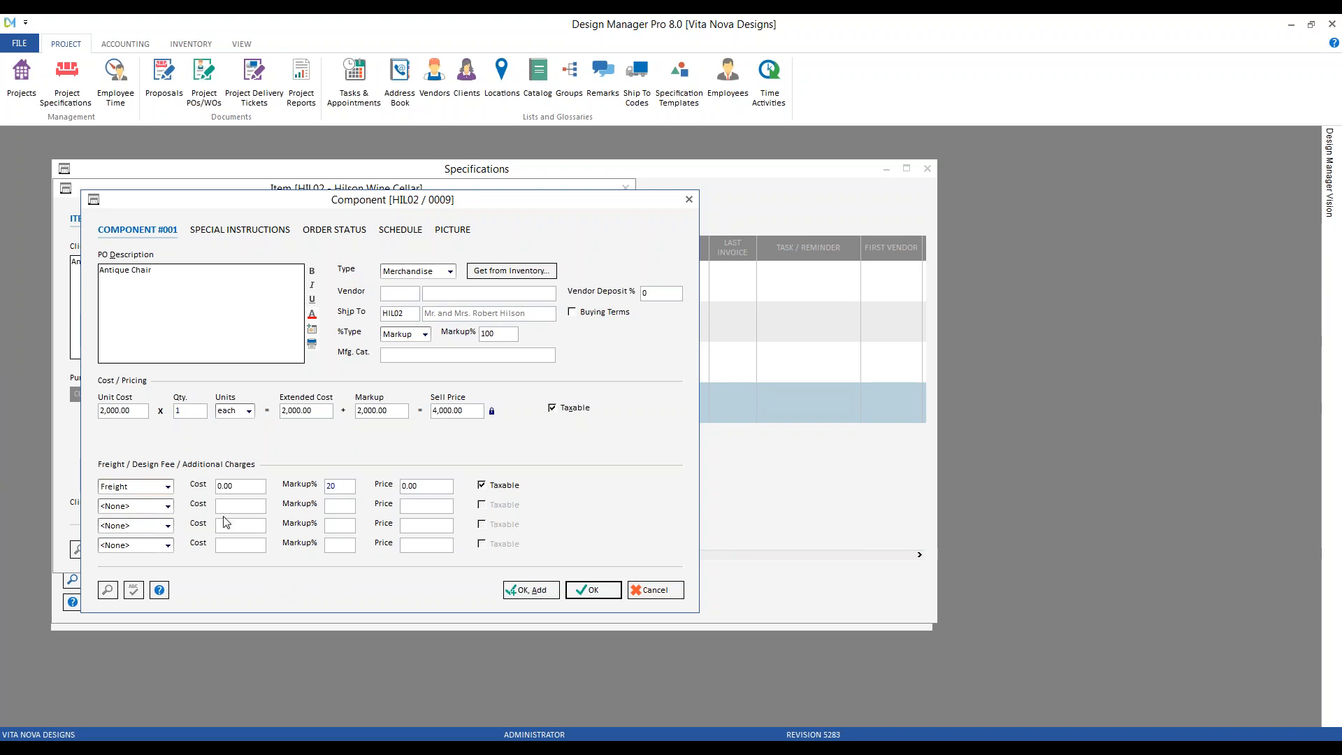
left_click(248, 486)
type("200")
key("Tab")
left_click(592, 591)
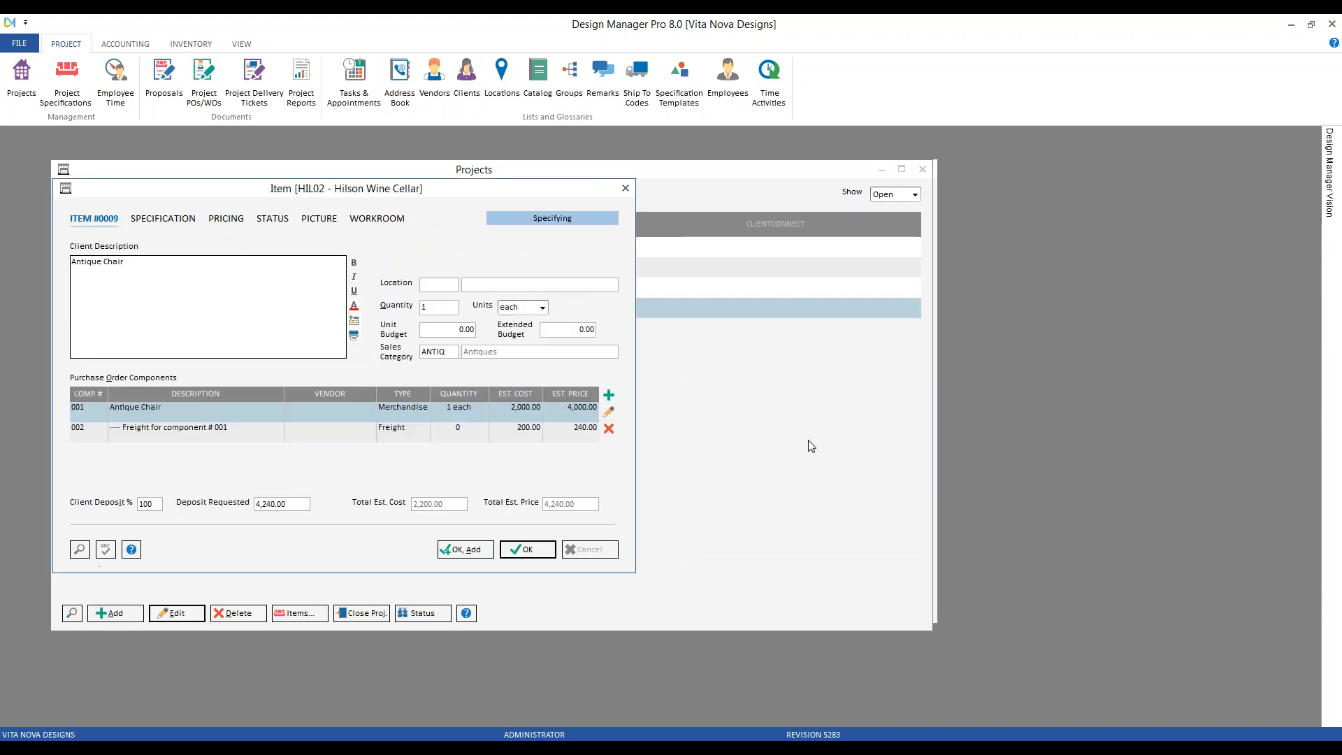
left_click(528, 549)
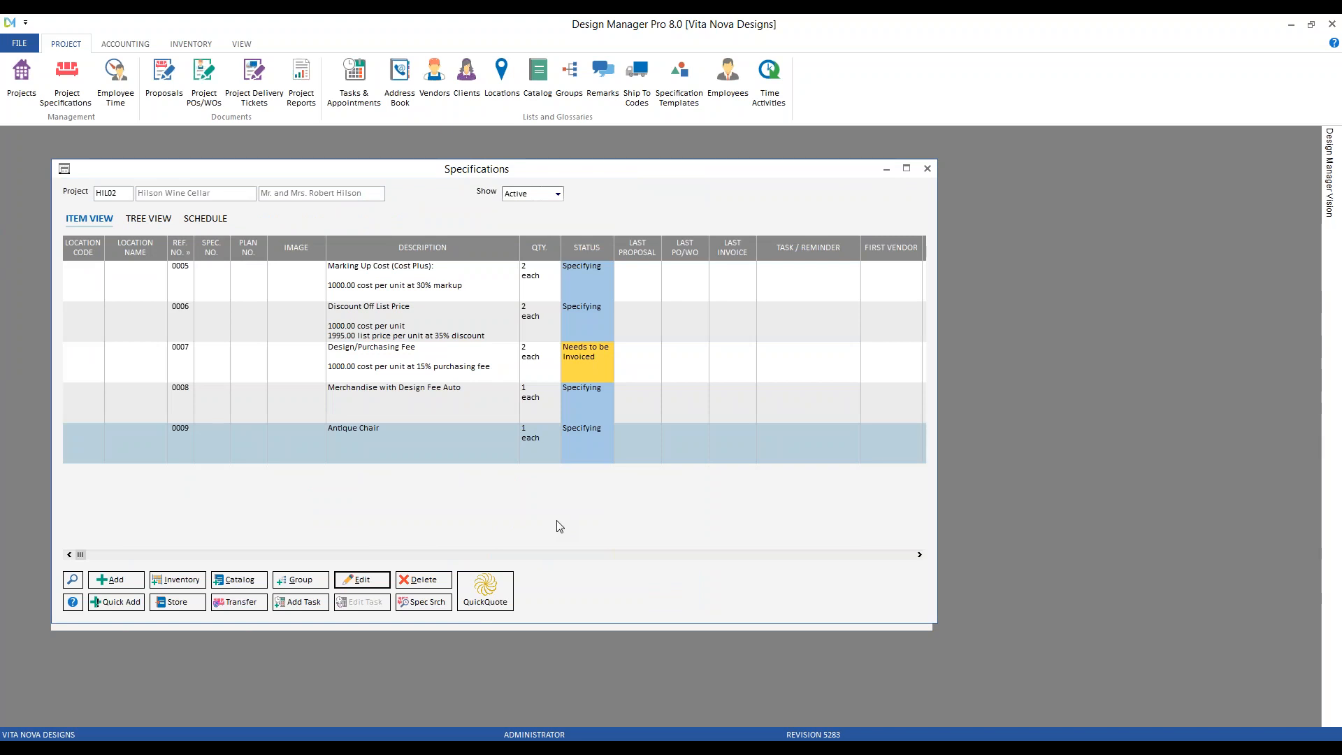
Step: Examine the sales category overrides in the company information's budget defaults and close it without changes
left_click(30, 46)
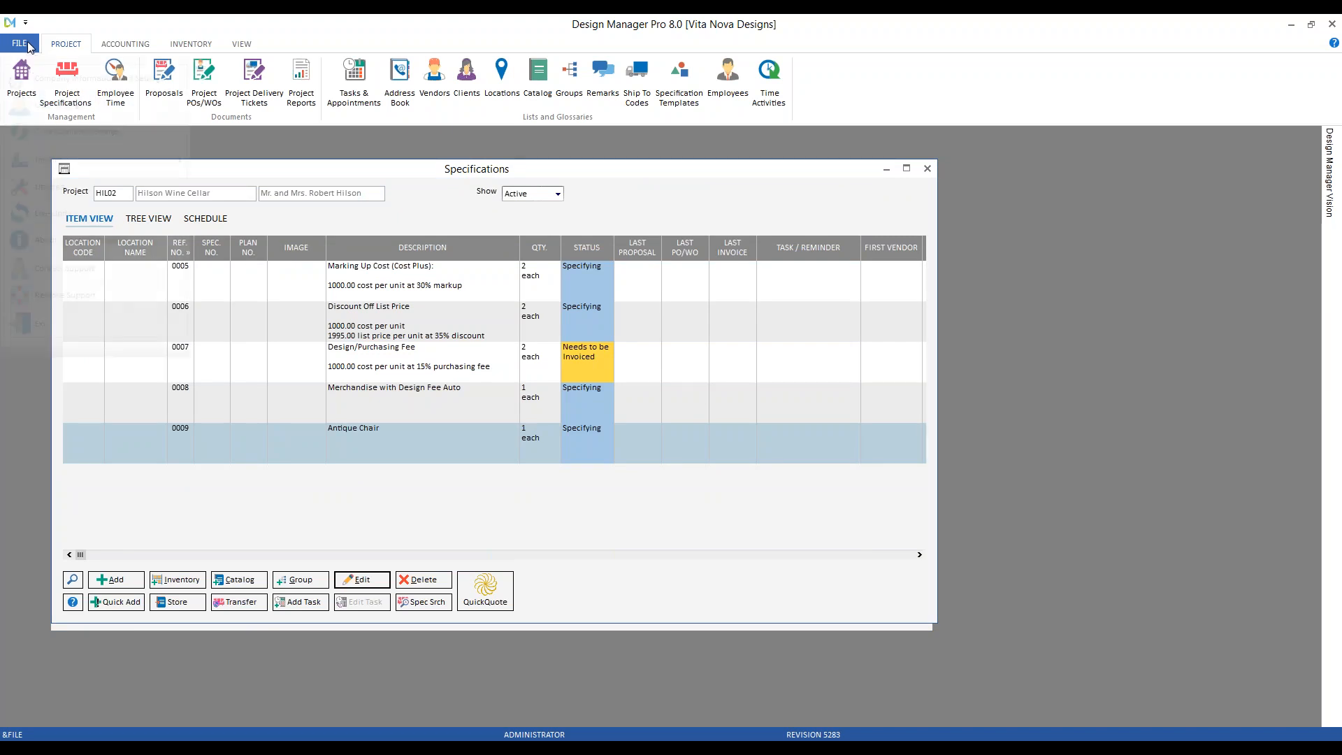
left_click(87, 81)
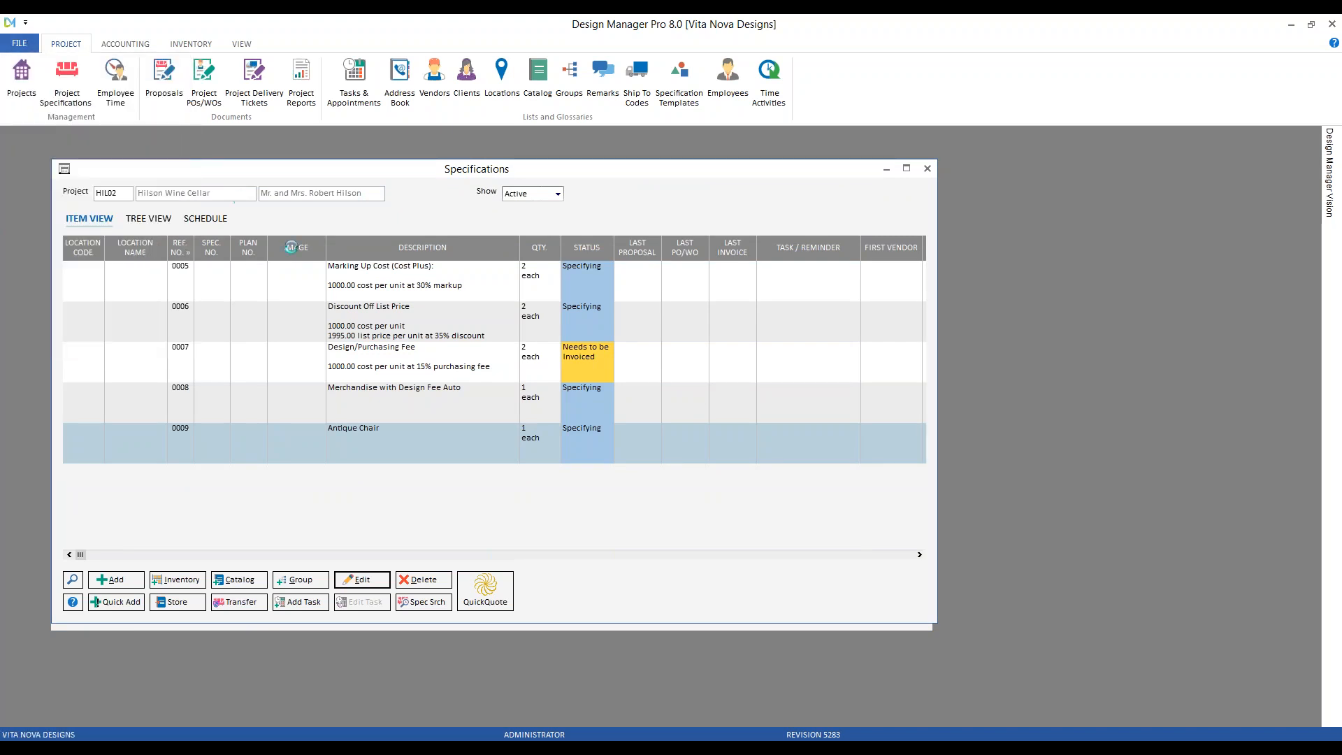
left_click(356, 282)
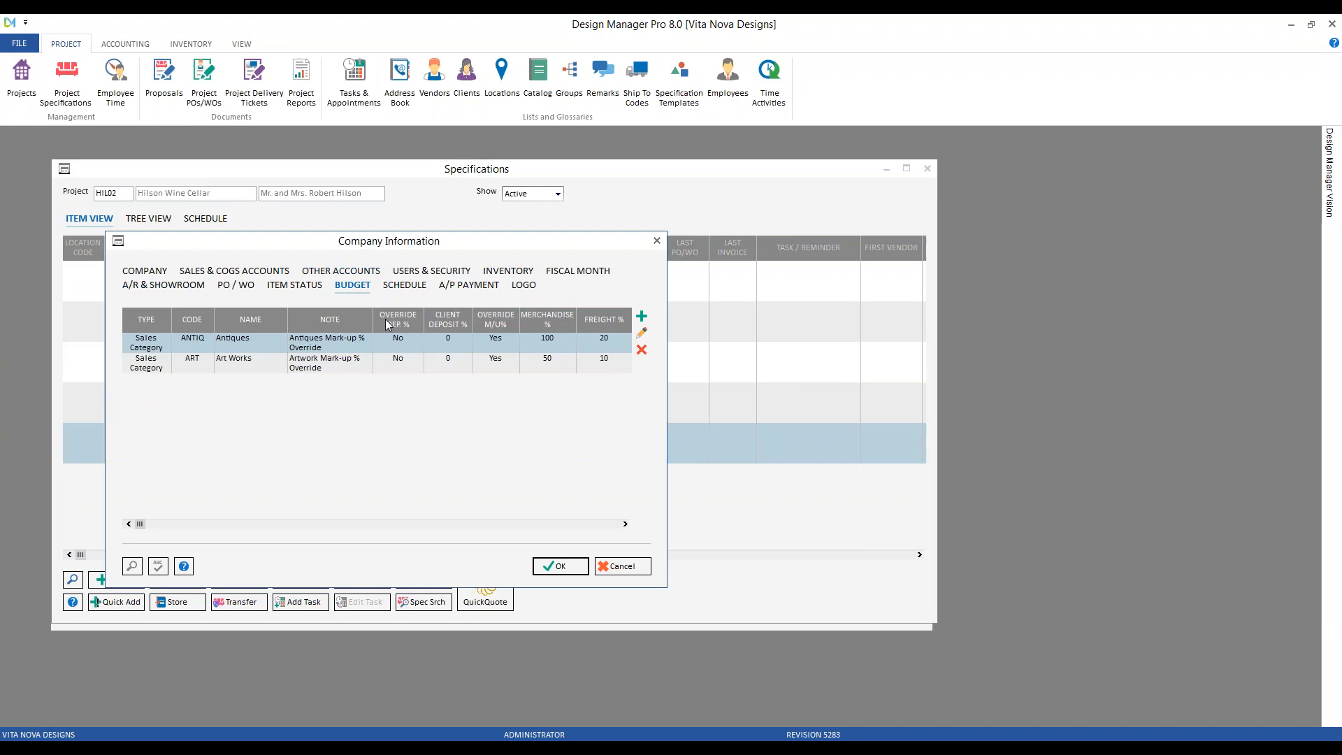
left_click(388, 361)
left_click(389, 345)
left_click(632, 567)
Step: Open project HIL01 from the project list and load the company's default overrides into its empty budget
left_click_drag(494, 174, 600, 194)
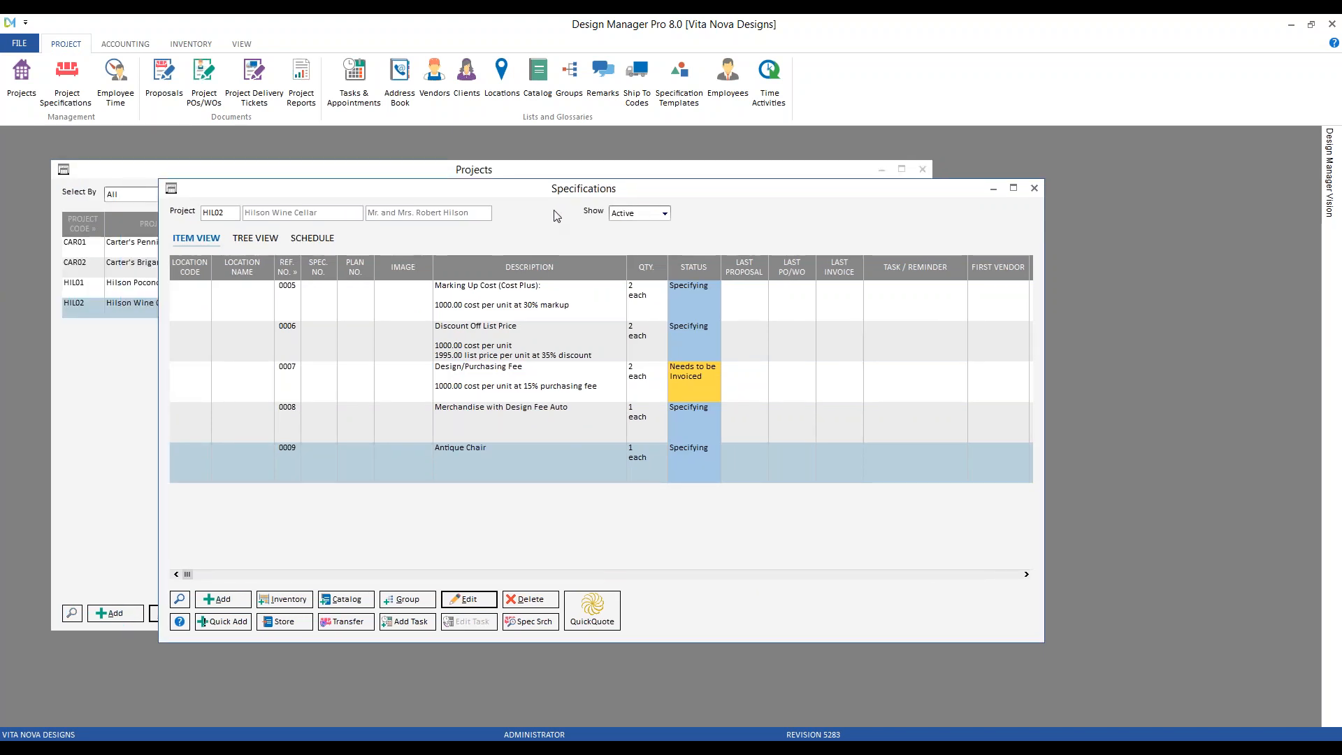
left_click(450, 175)
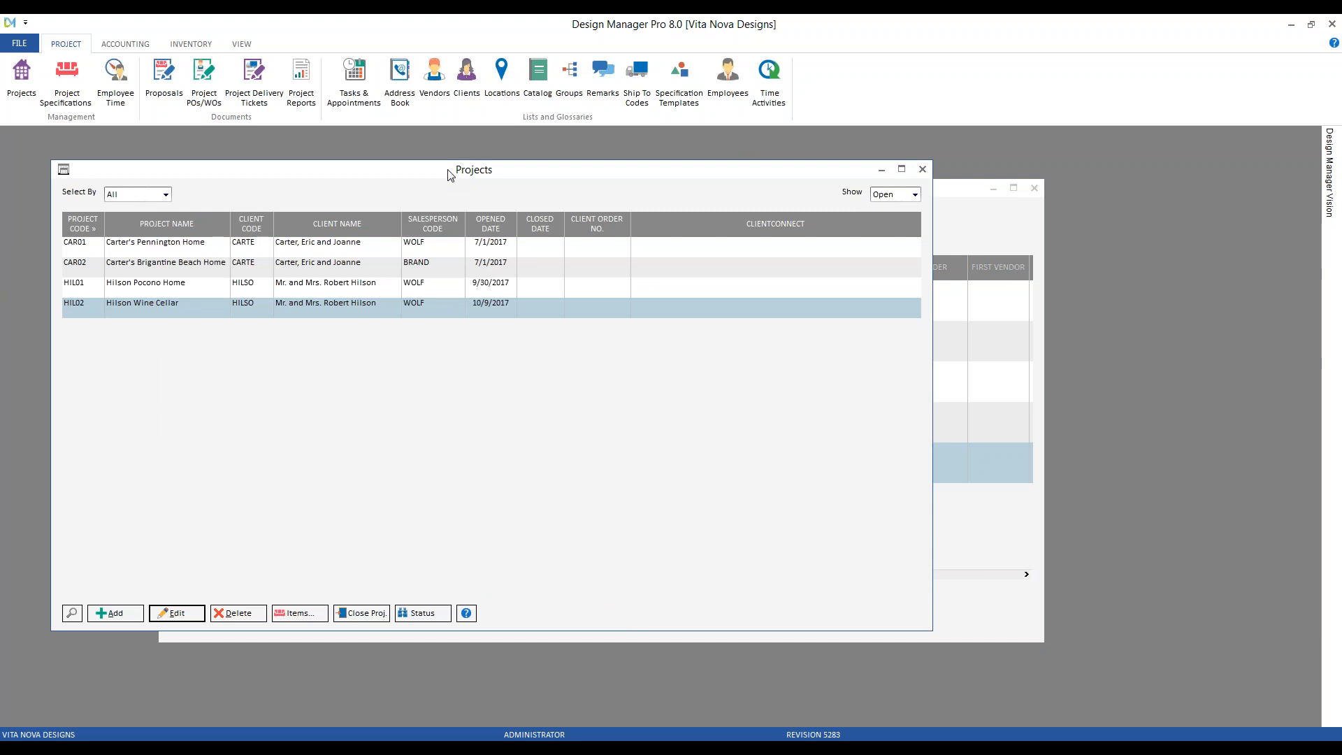
left_click(367, 289)
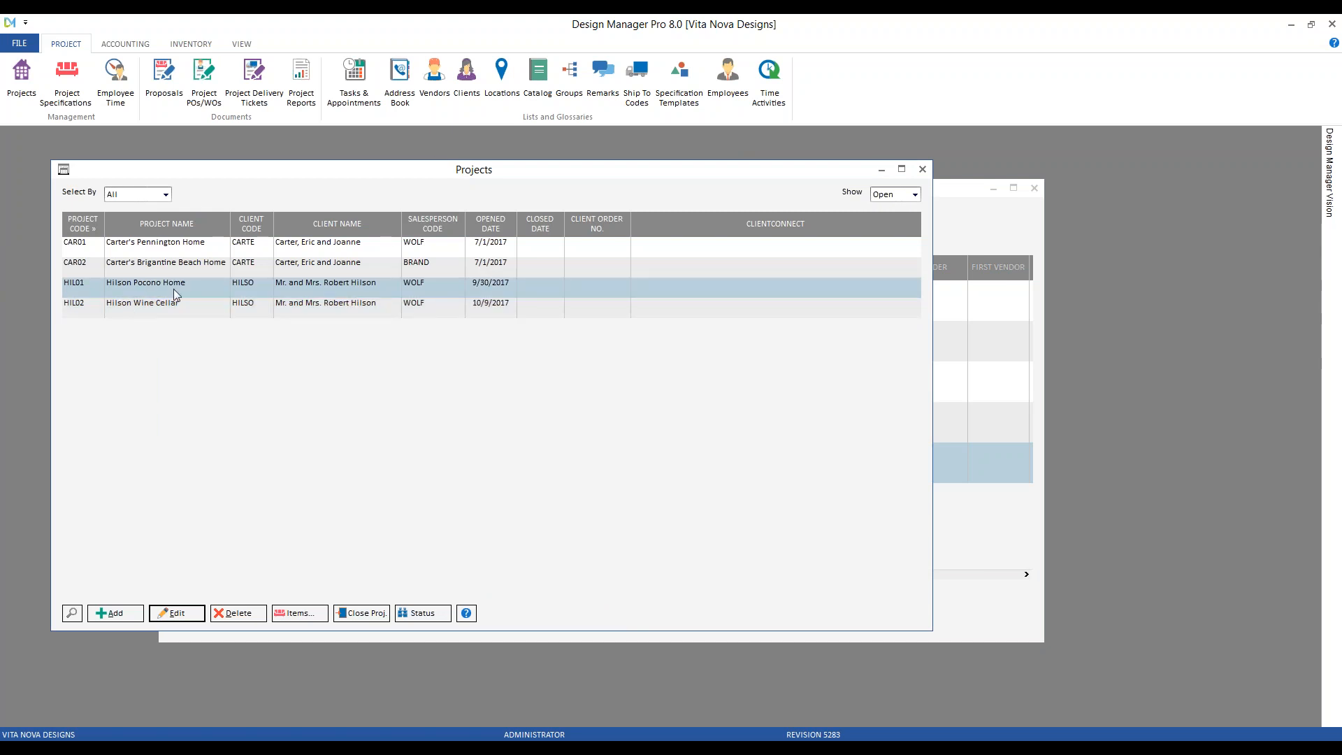
left_click(177, 613)
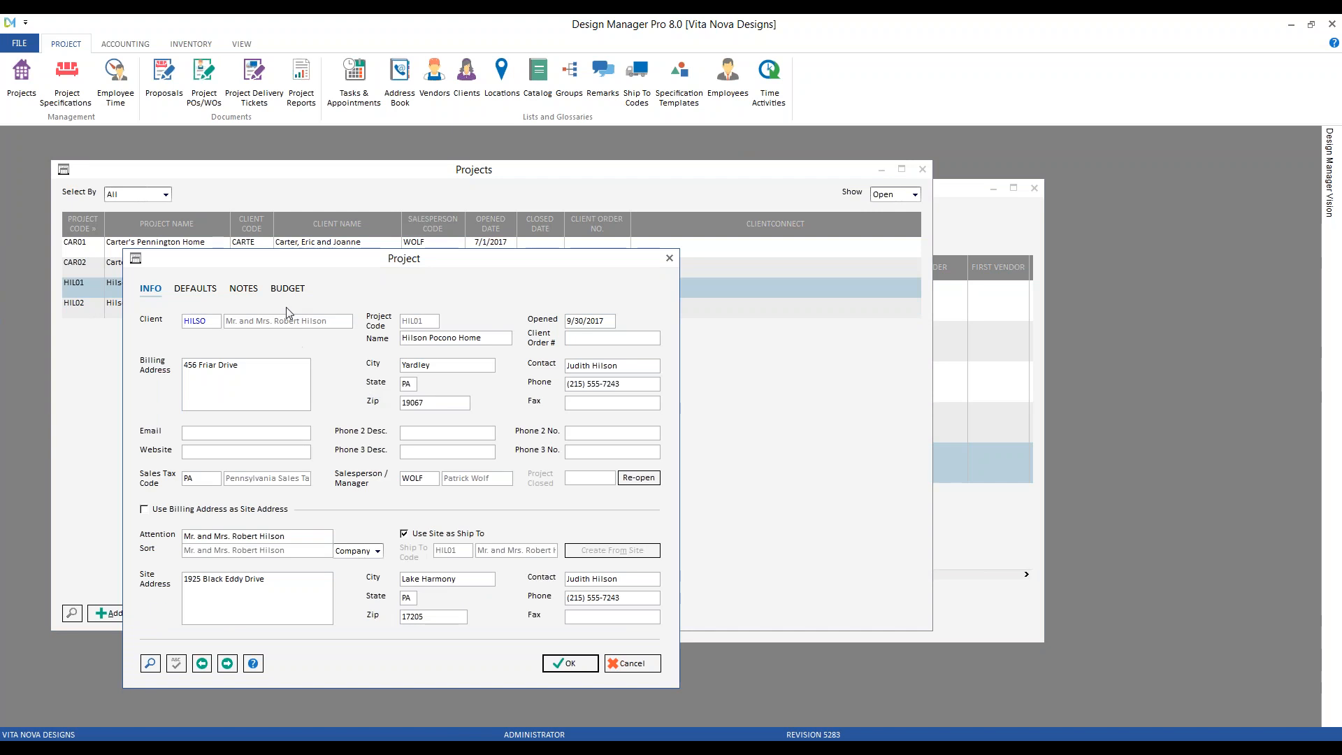
left_click(287, 289)
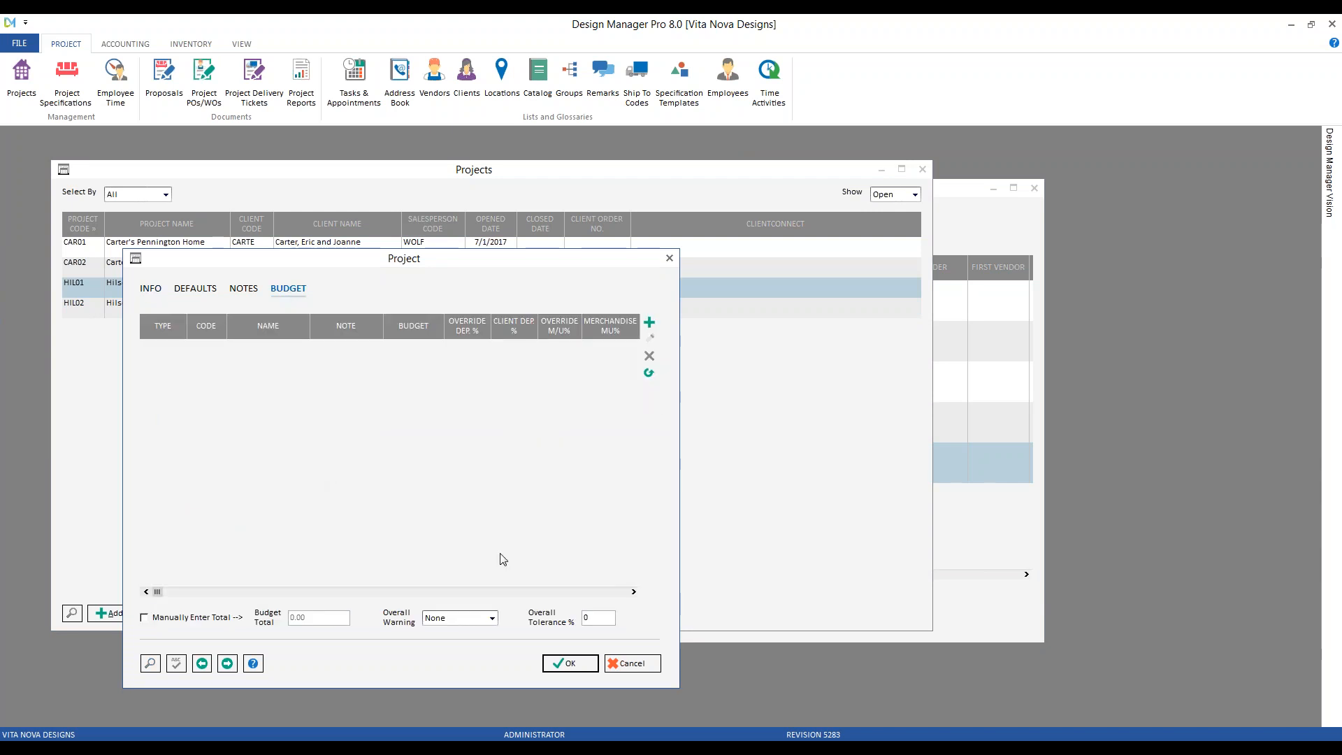
left_click(648, 376)
left_click(726, 433)
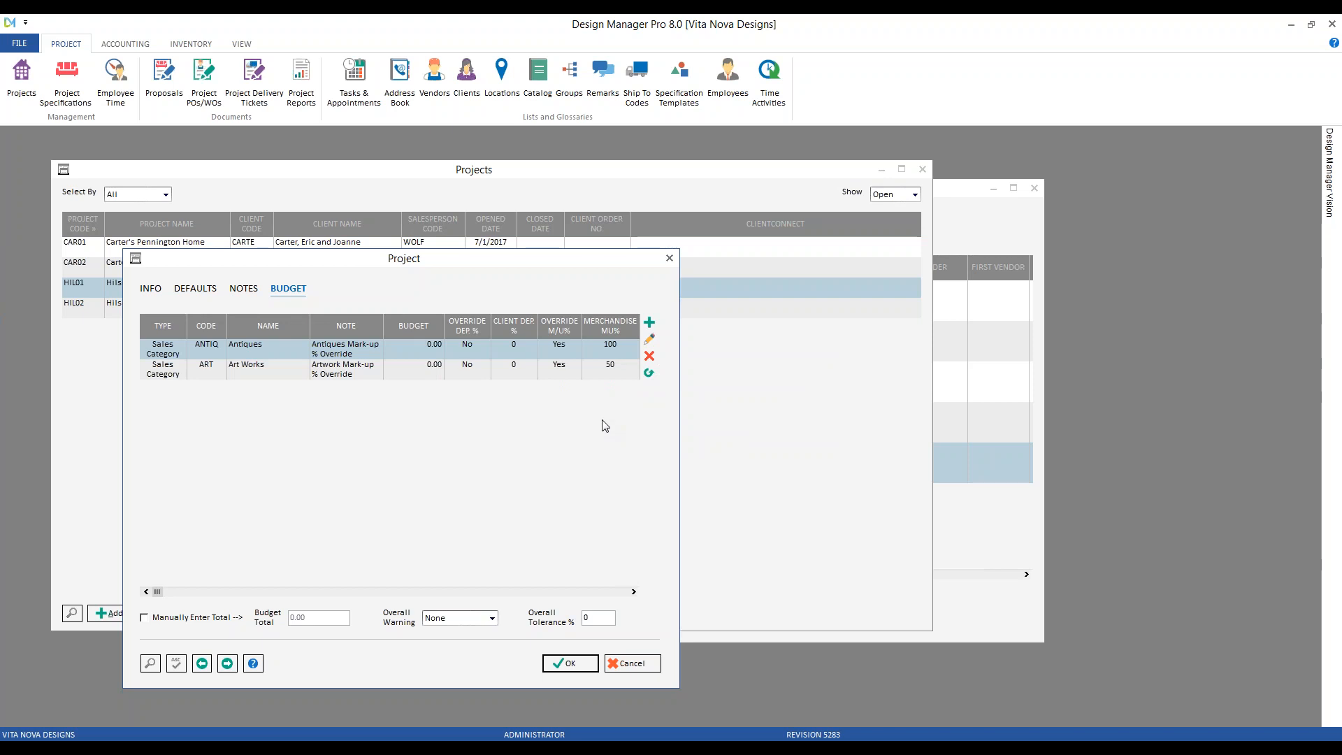
Step: Override the client deposit for the Antiques sales category in HIL01's budget at 100% and save the project
left_click(652, 341)
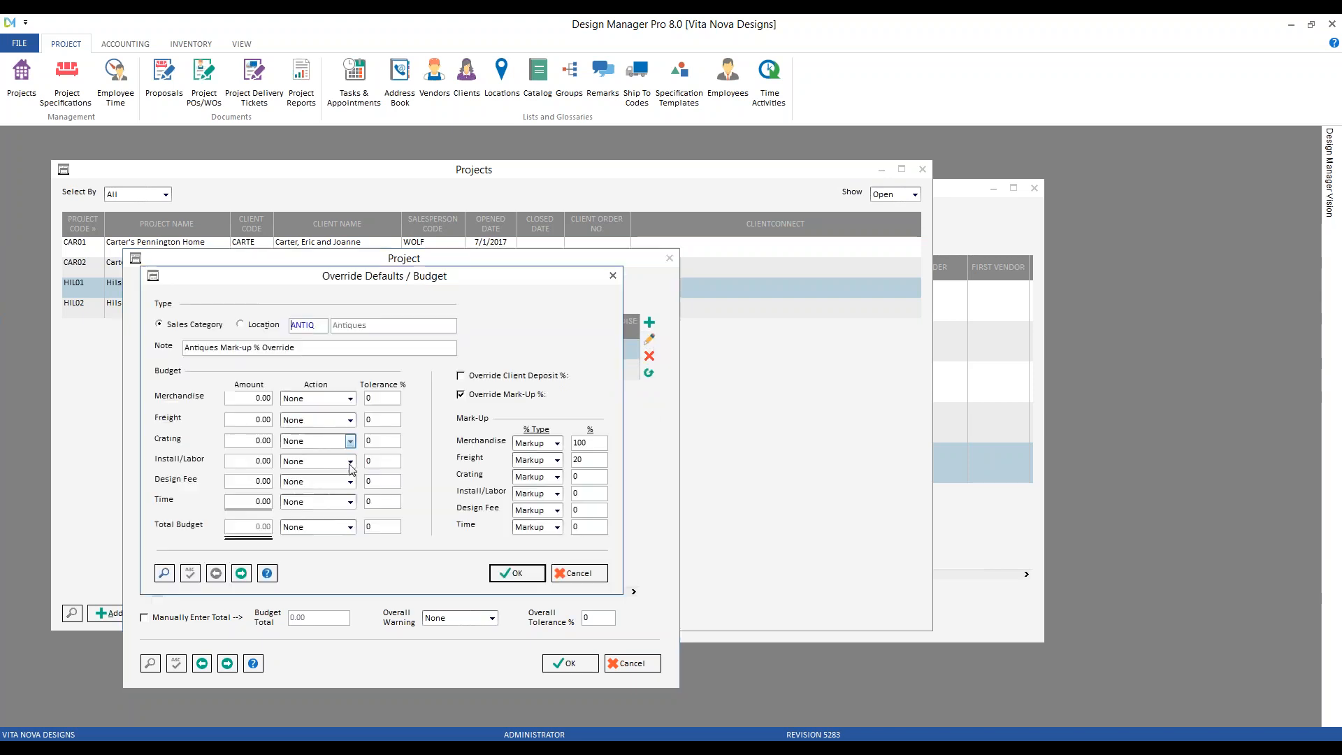
left_click(502, 377)
type("100")
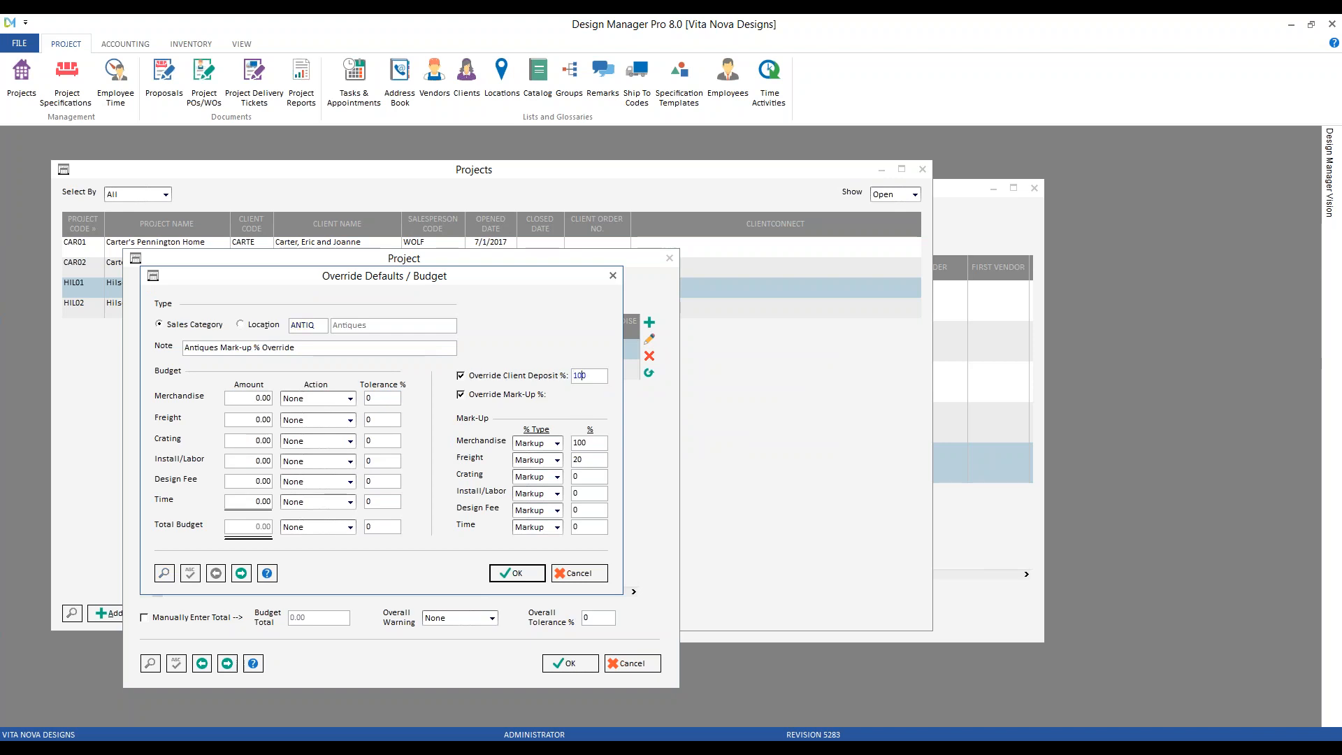
left_click(521, 575)
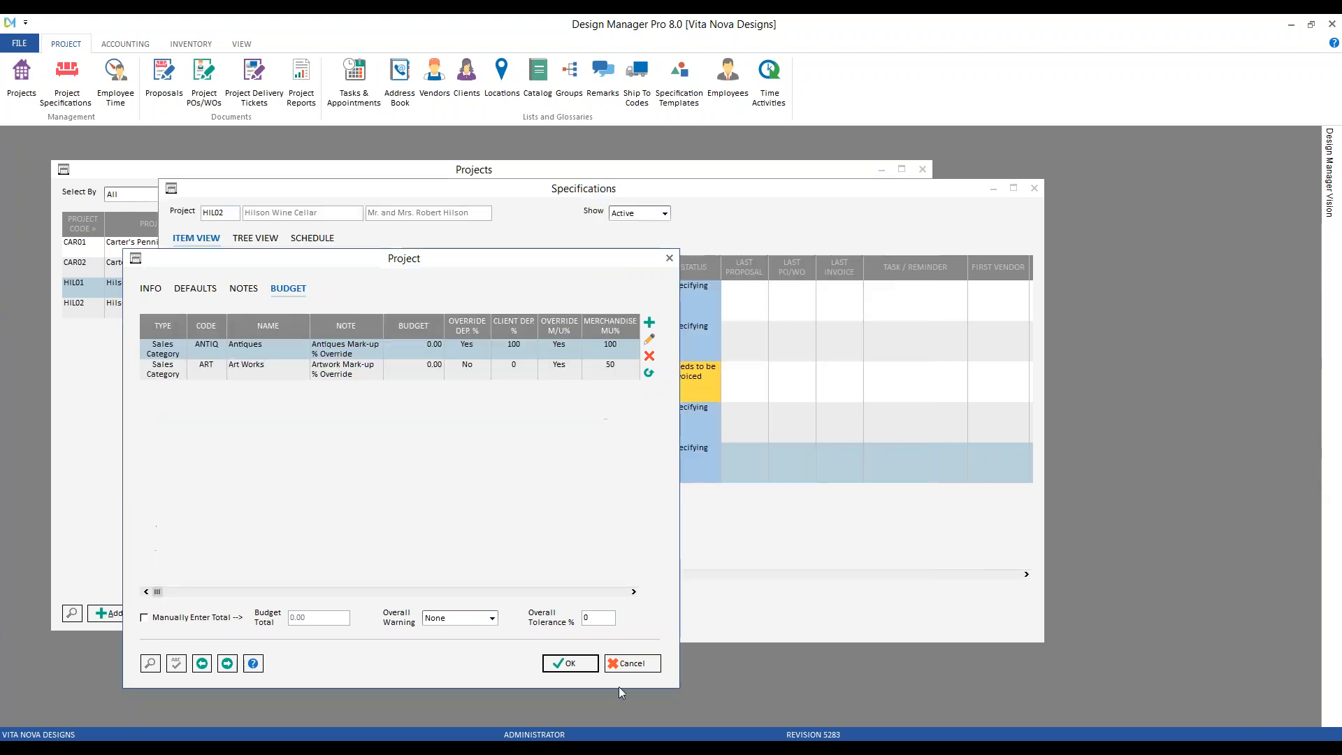
left_click(572, 660)
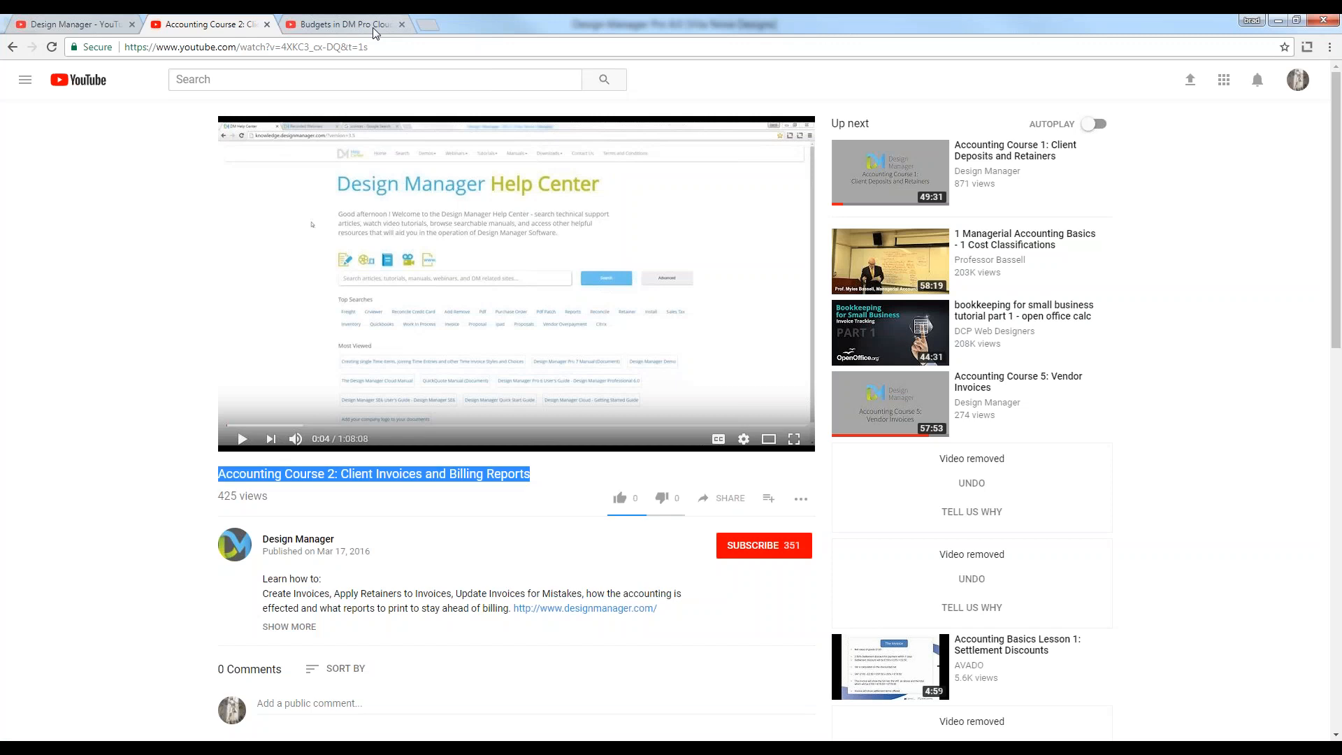
Step: Switch to the browser and bring up the Budgets in DM Pro Cloud video, highlighting its title
left_click(373, 28)
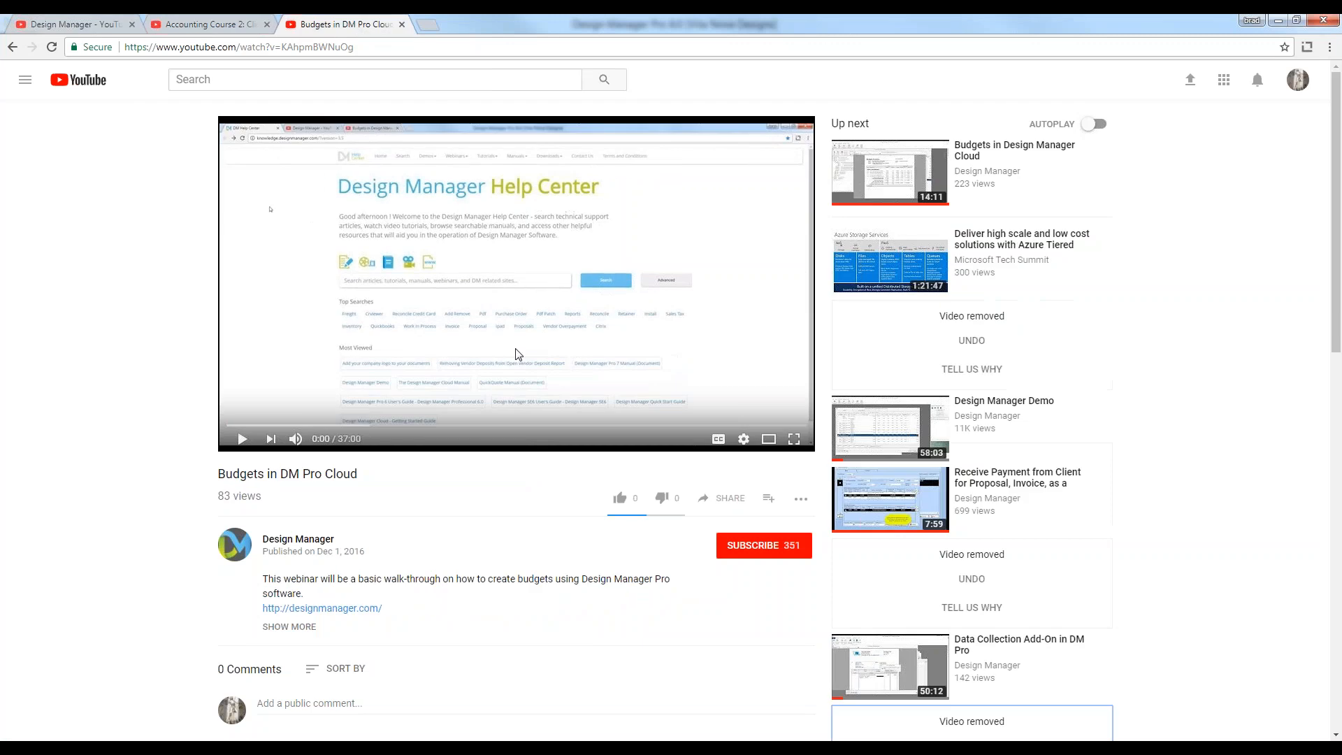
left_click_drag(225, 474, 365, 480)
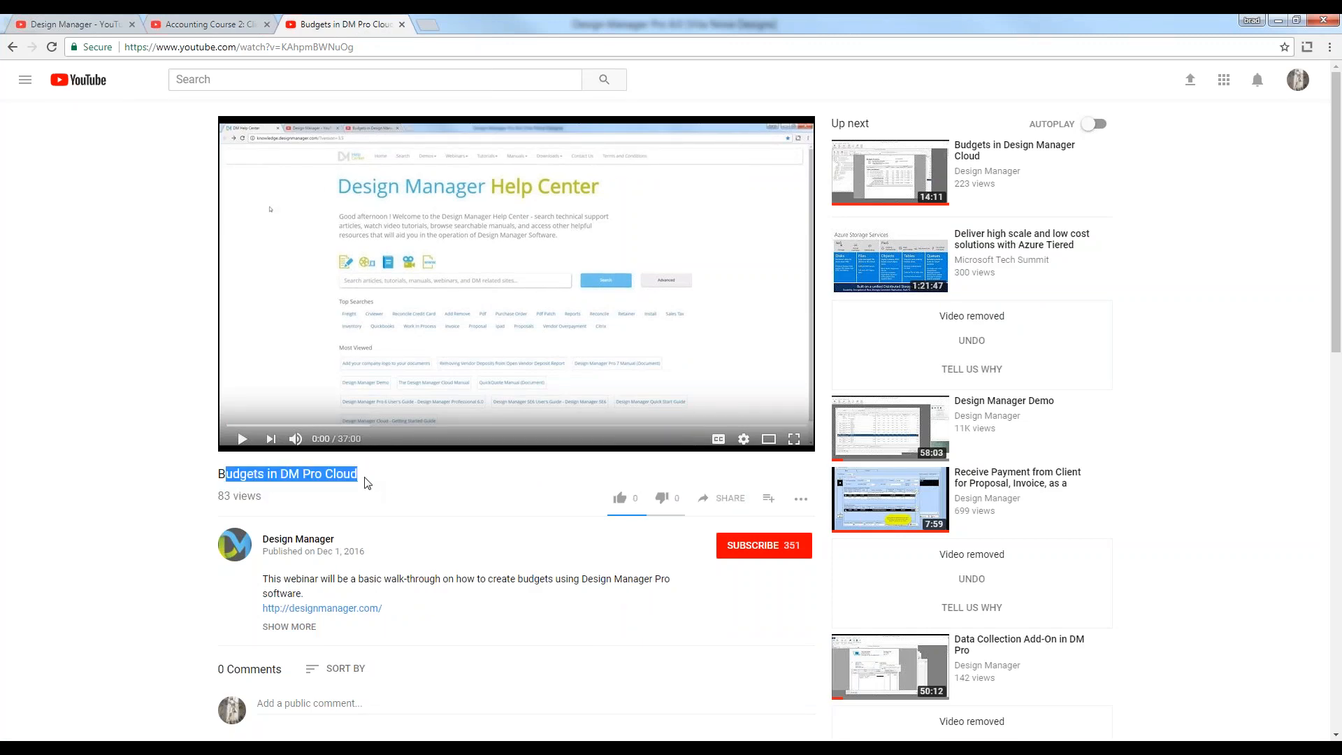
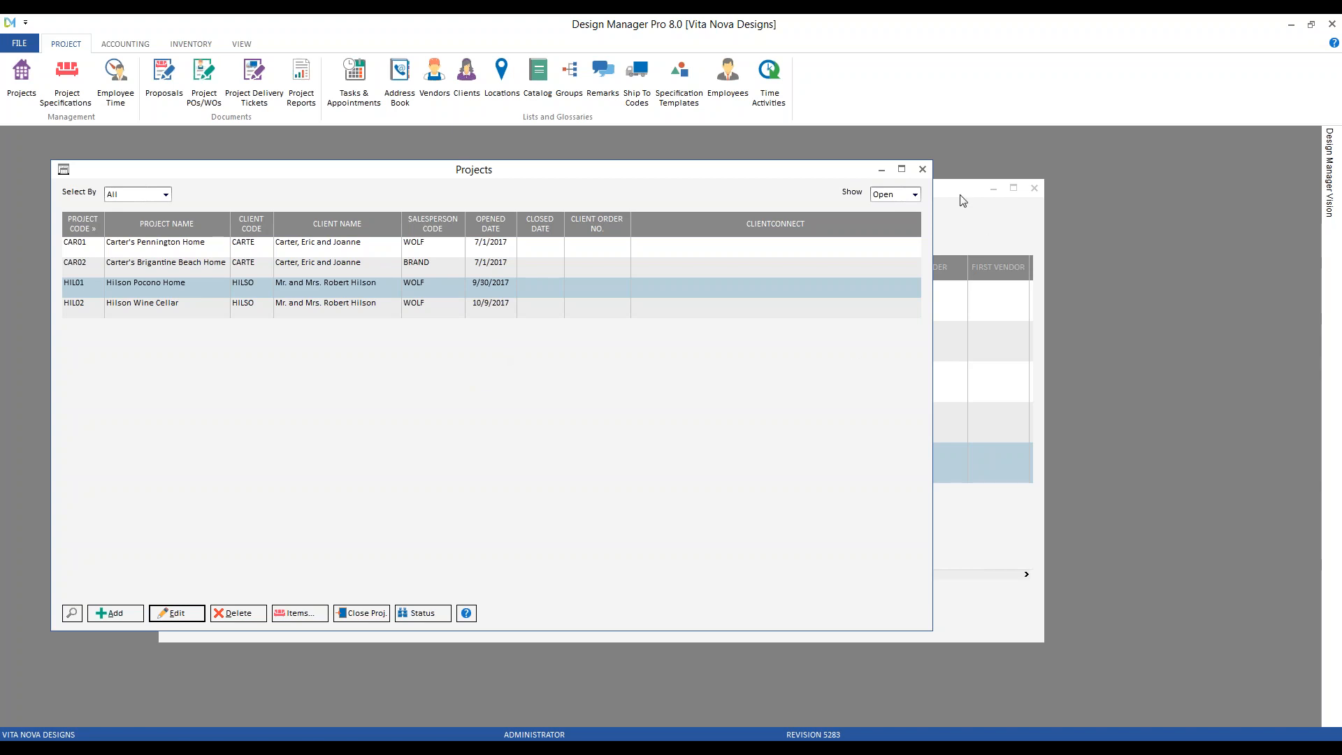
Step: Examine the markup defaults of vendor Mudita Furniture and Fabric in the Vendor Glossary and close it without changes
left_click(435, 79)
type("MU")
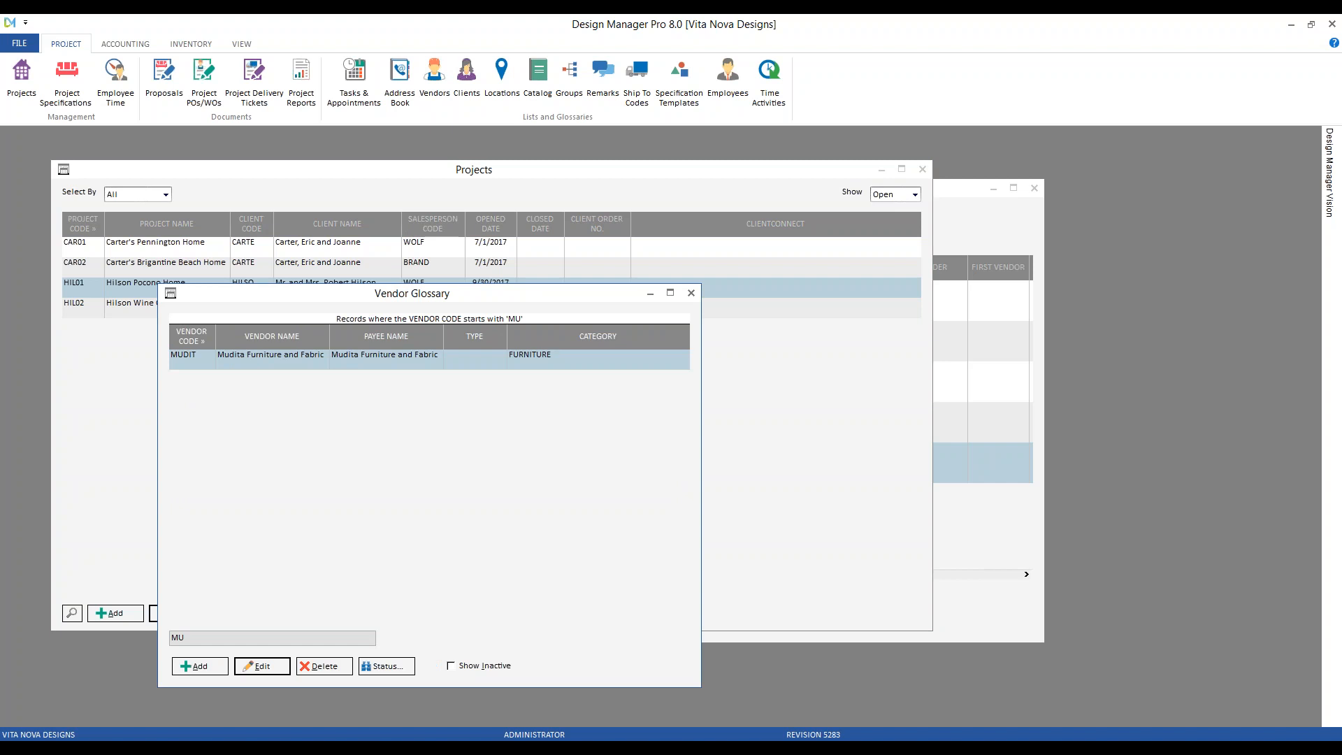
double_click(304, 358)
left_click_drag(286, 312, 242, 238)
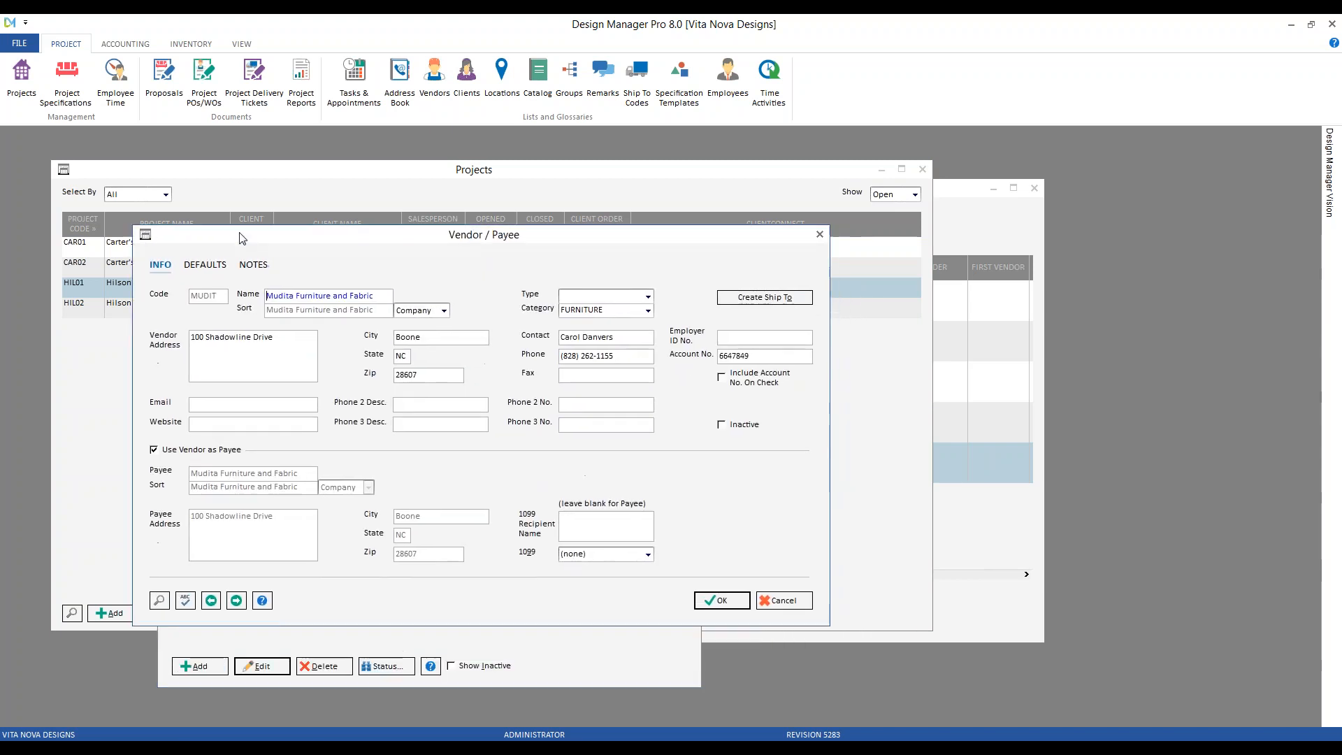
left_click(215, 266)
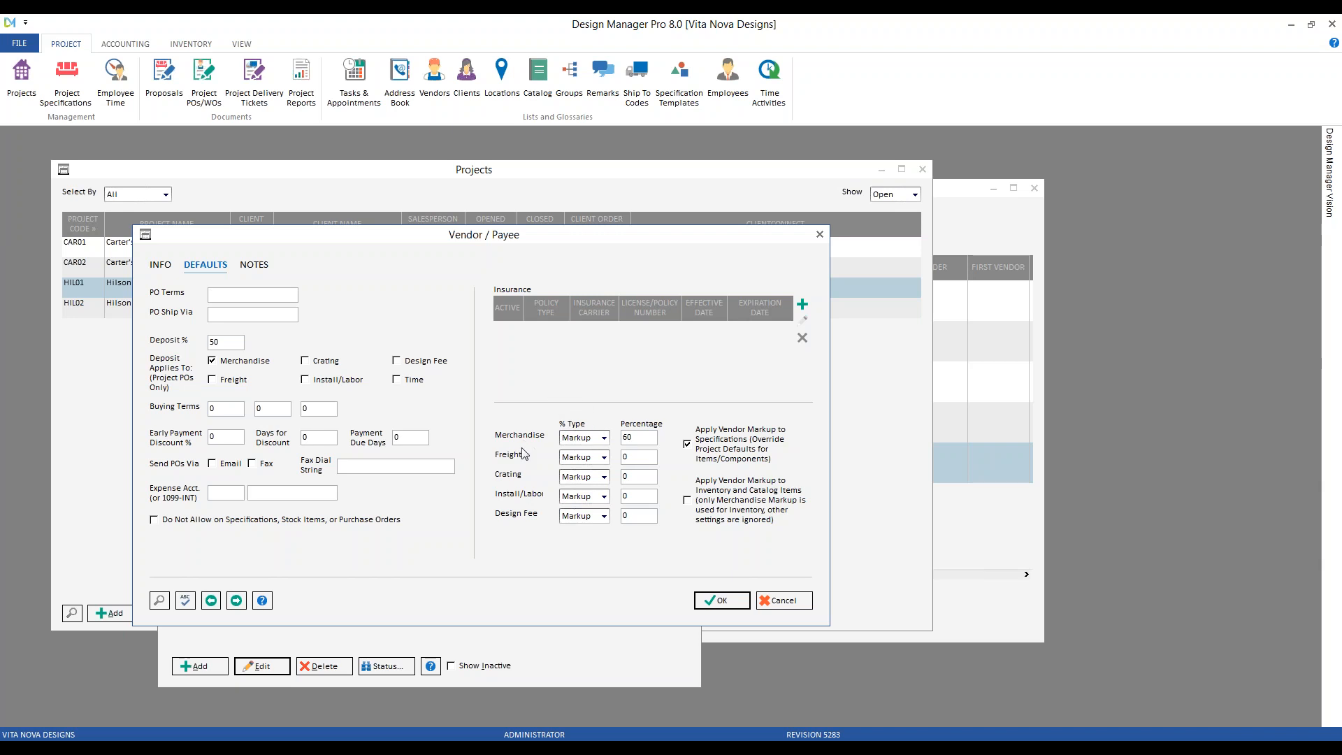
left_click(603, 438)
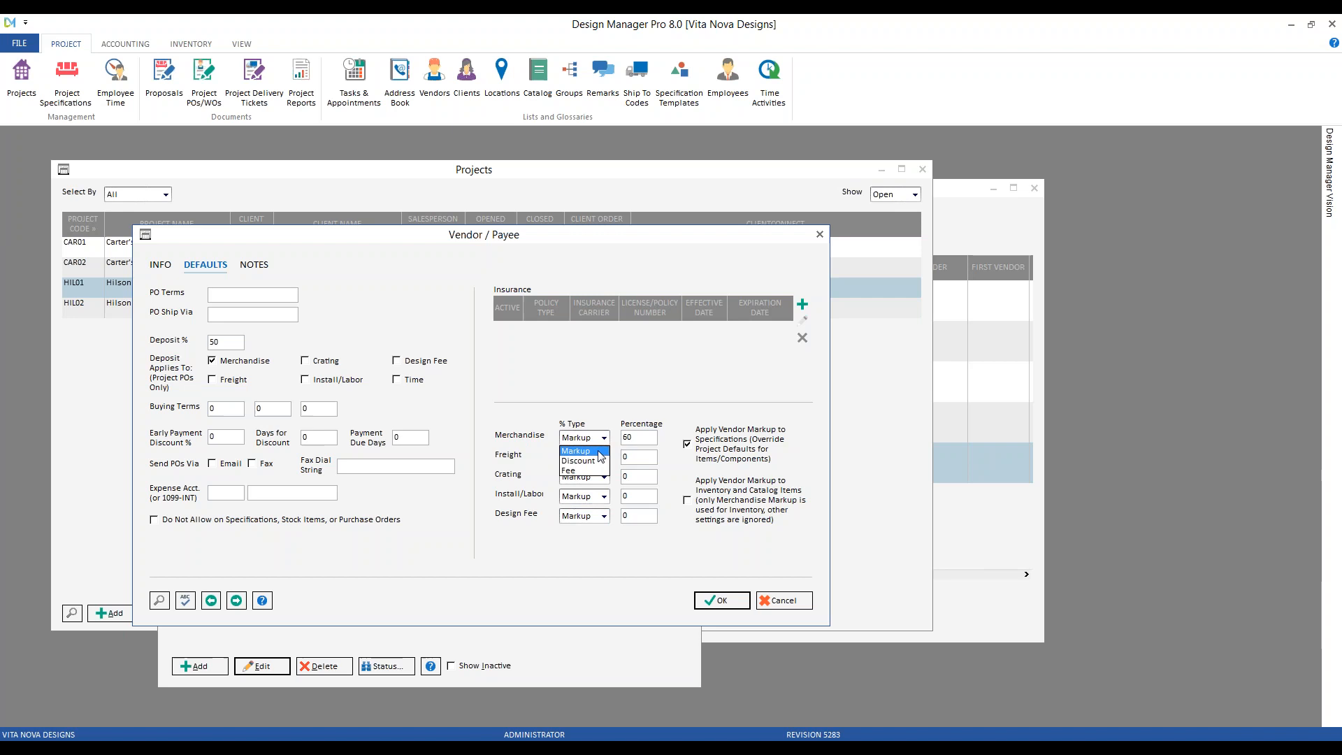
left_click(589, 410)
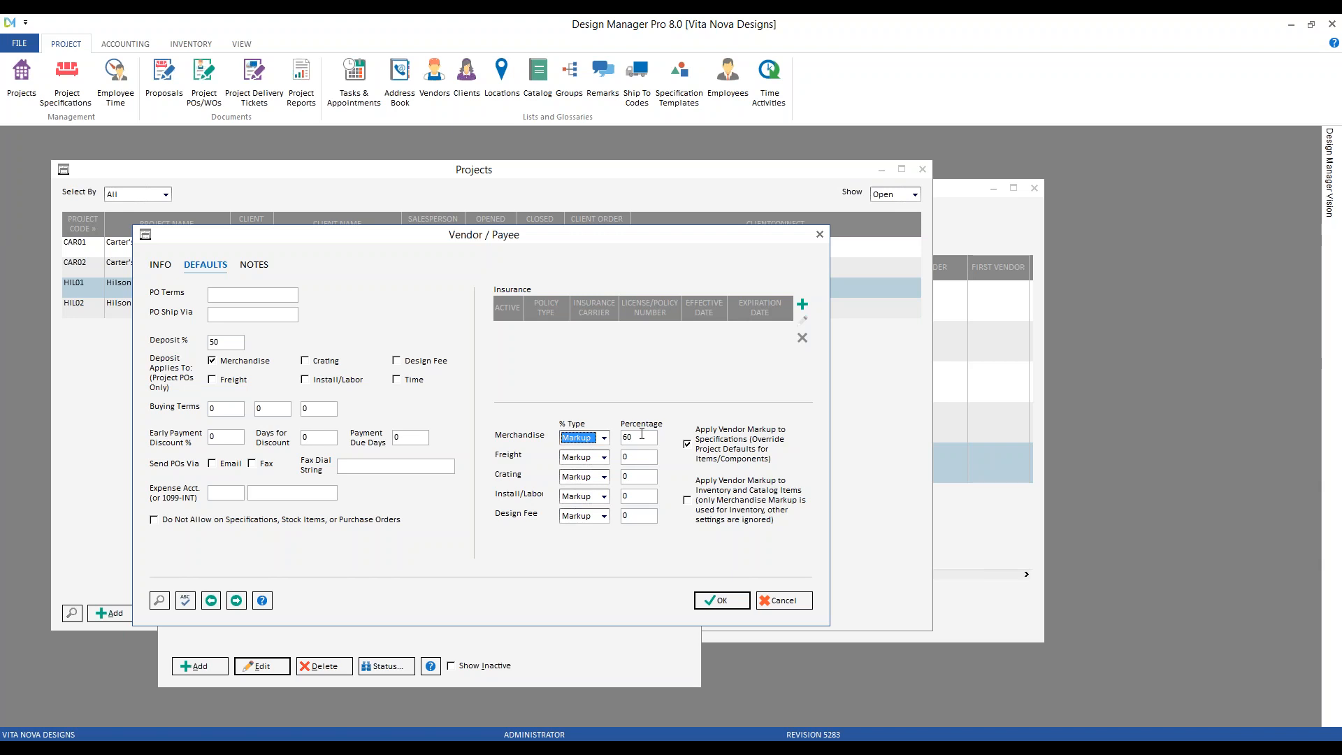
left_click(642, 435)
left_click(796, 601)
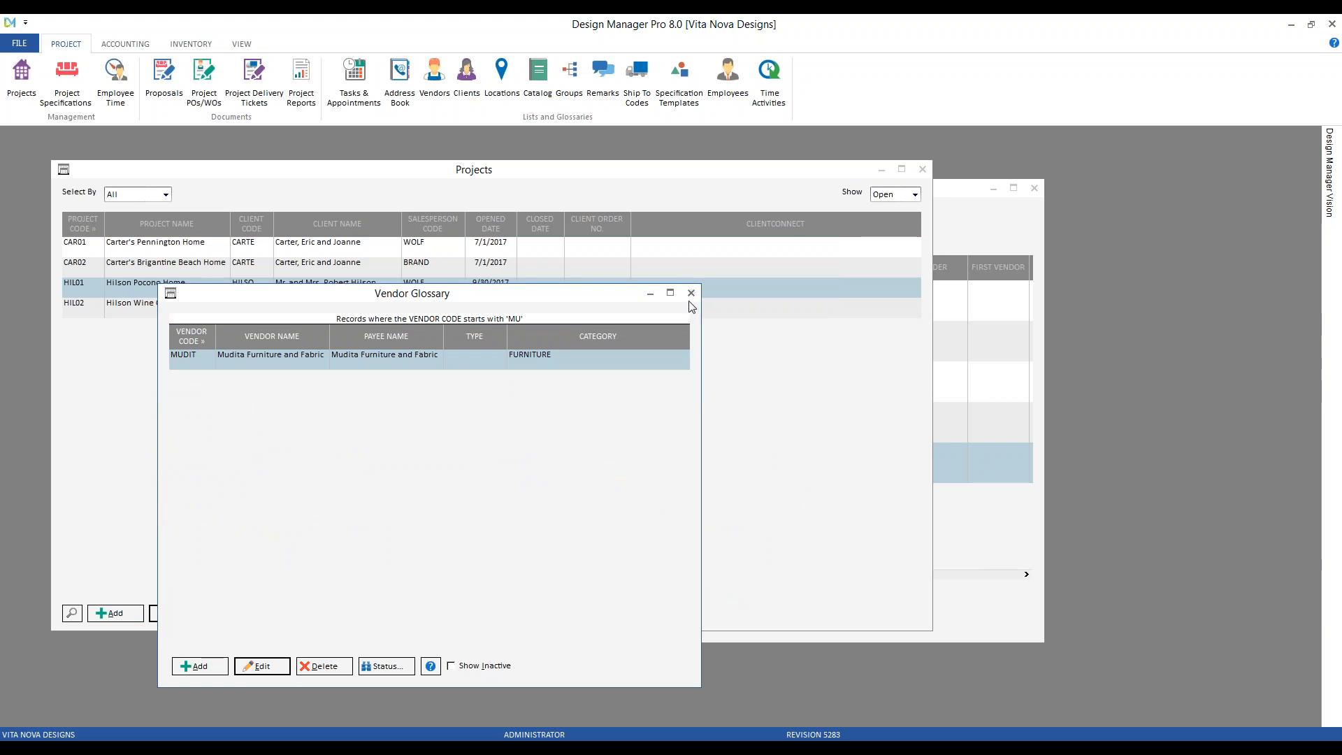
left_click(690, 293)
Step: Add an item described as "Chair from Mudita Furniture" to HIL02's specifications with quantity 1 each and sales category FURN
left_click(971, 218)
left_click_drag(819, 190, 704, 162)
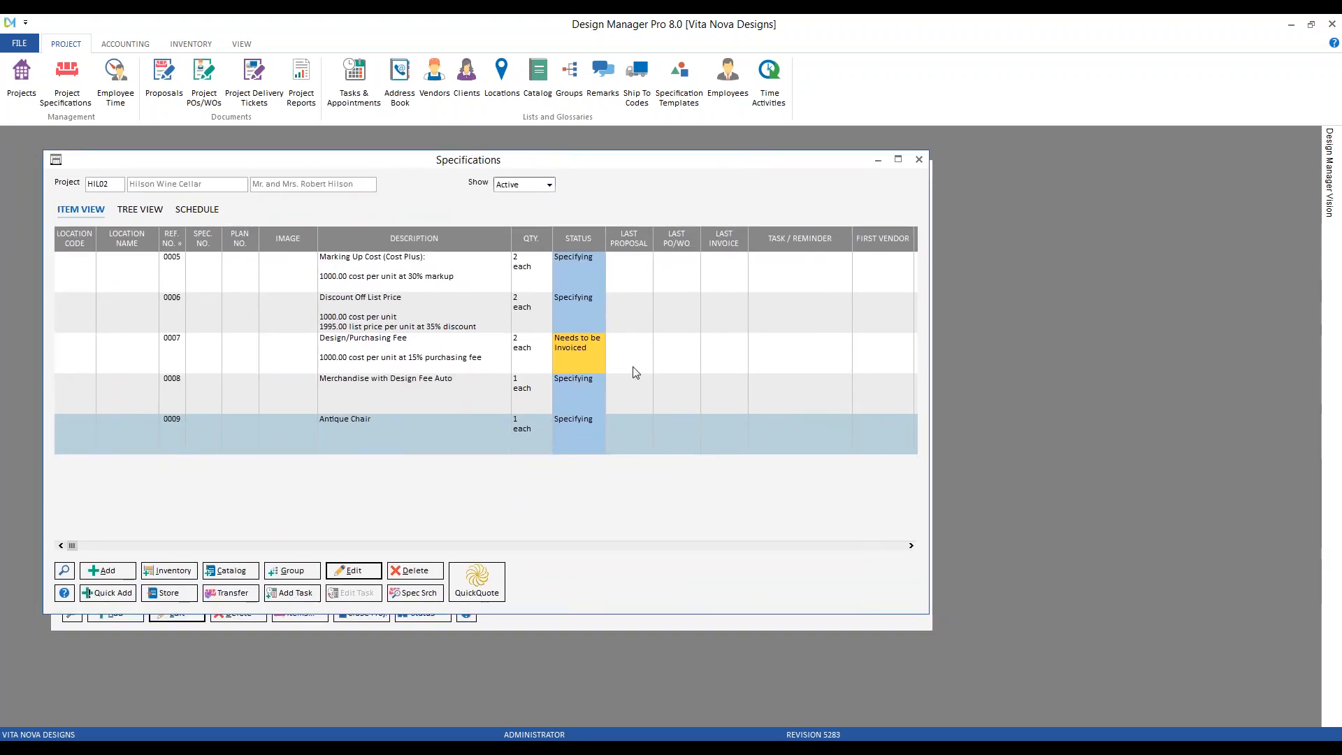
left_click(107, 570)
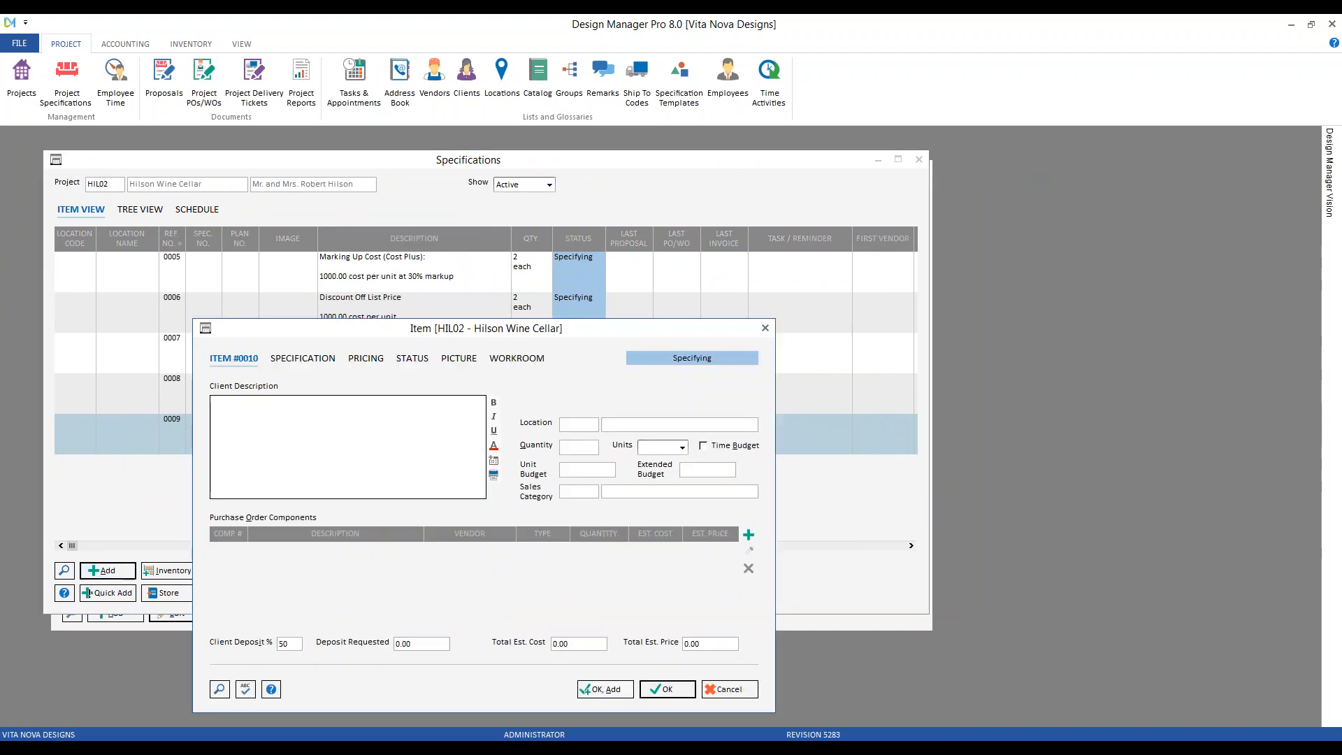
type("Chair from Mudita Furntiu")
key("BackSpace")
key("BackSpace")
type("ture")
key("Tab")
type("each")
key("Tab")
key("Tab")
key("Tab")
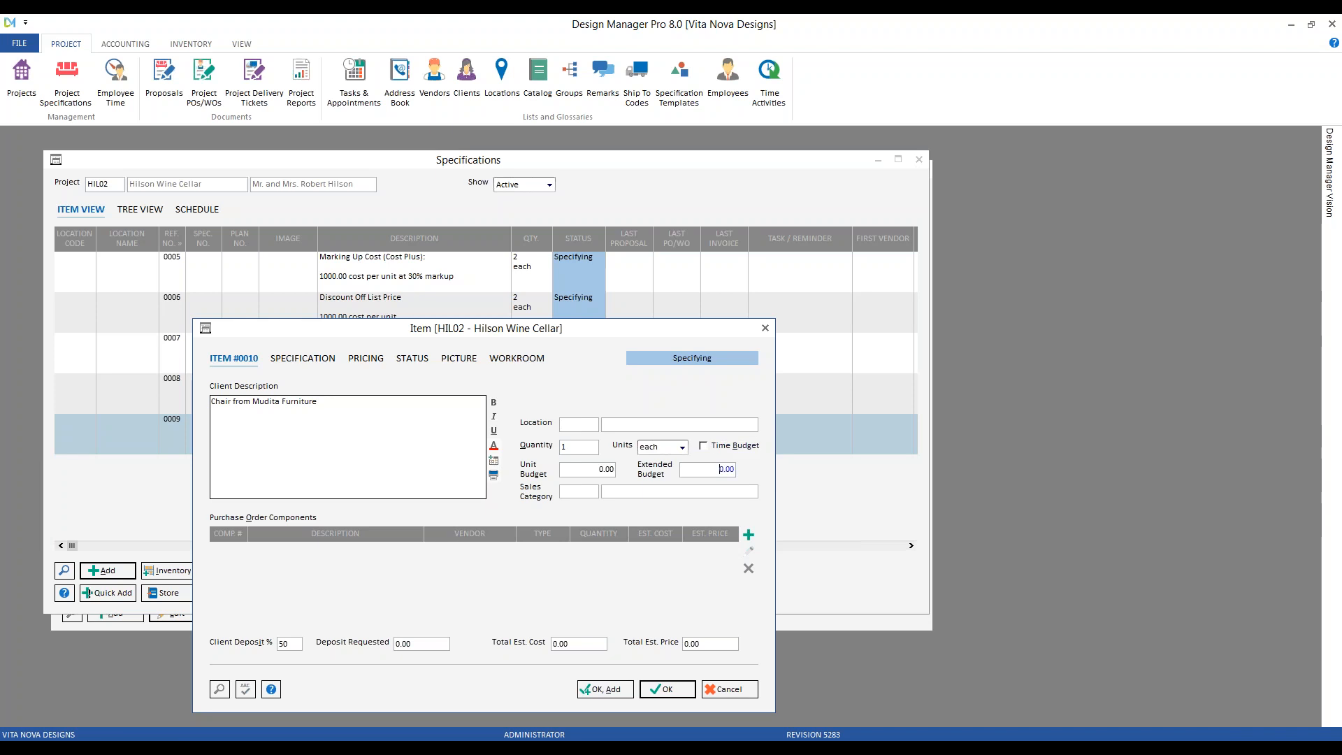
type("FURN")
key("Tab")
key("Tab")
Step: Add a Merchandise component to the Mudita chair with vendor MUDIT and a unit cost of 800
key("Return")
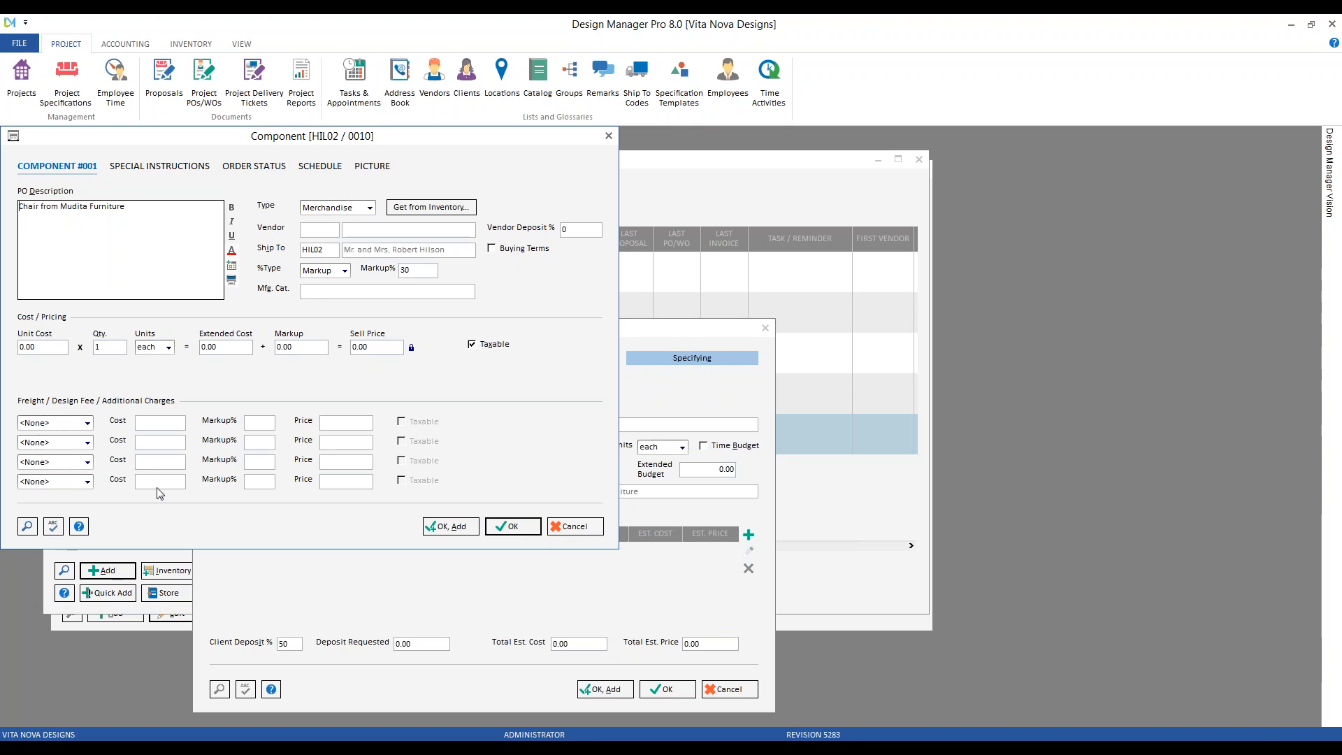
left_click_drag(217, 144, 307, 193)
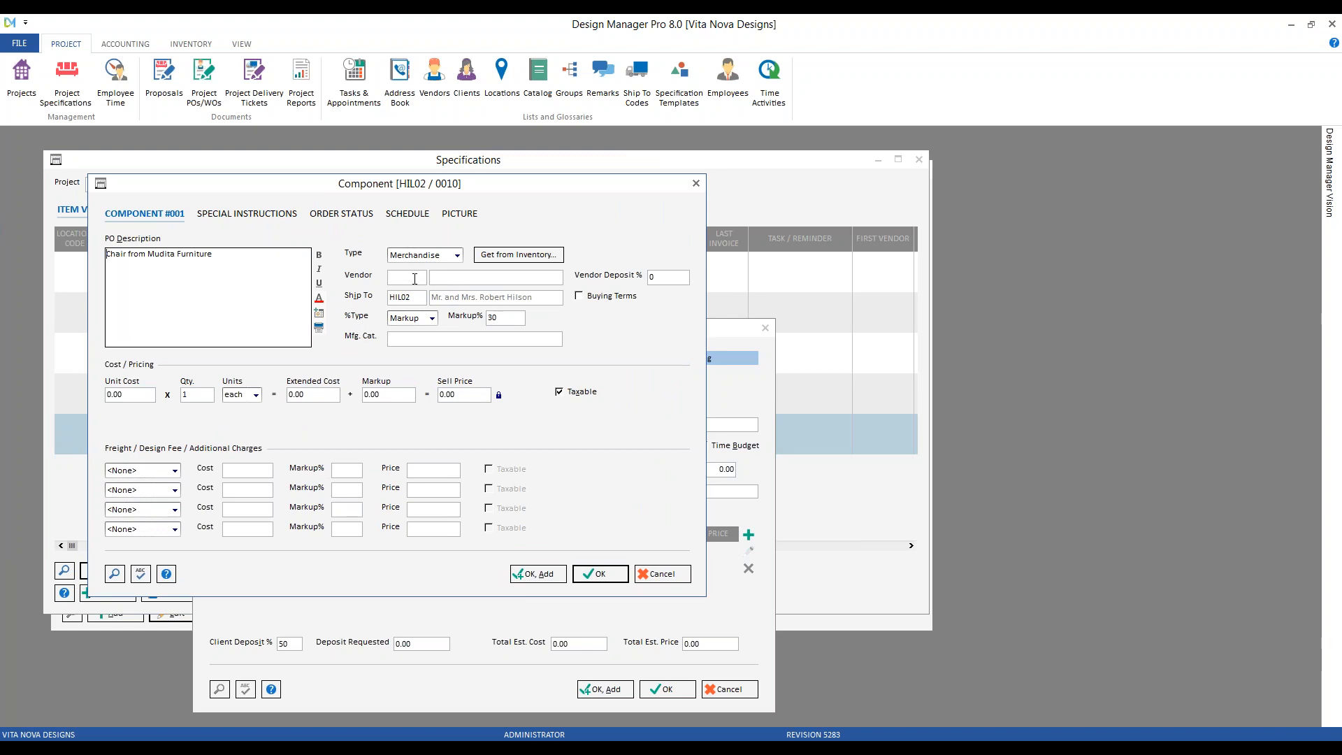
type("MUDIT")
key("Tab")
left_click(520, 318)
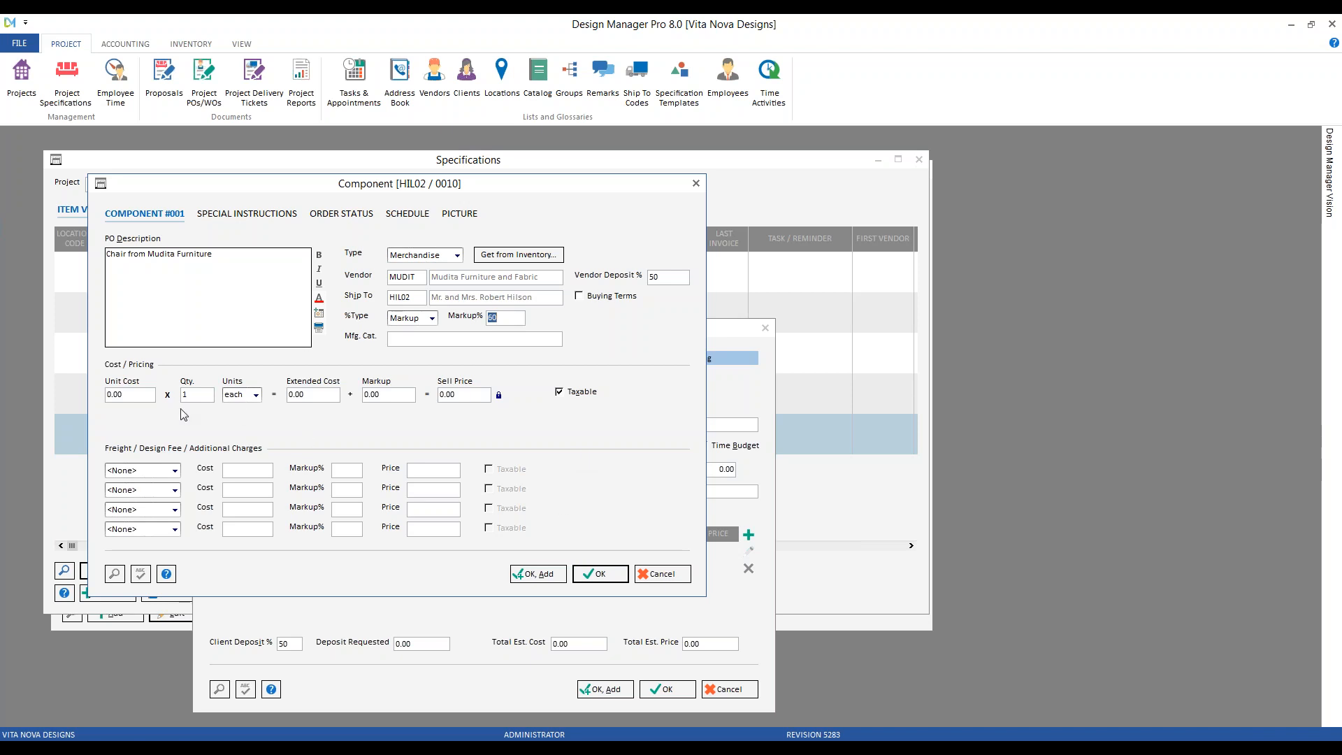
left_click(135, 393)
type("800")
key("Tab")
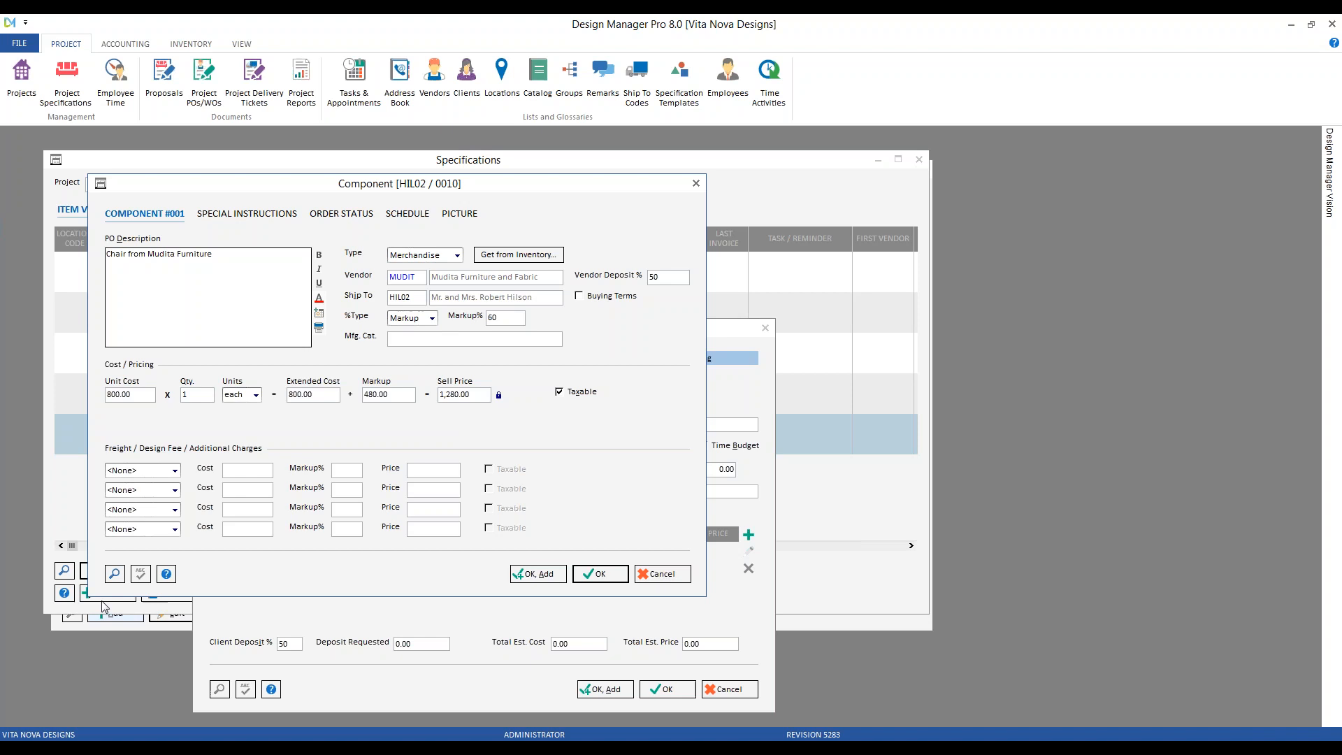
Step: Set the first buying term in vendor MUDIT's defaults to 55, save it and reapply the vendor to the component
left_click(115, 574)
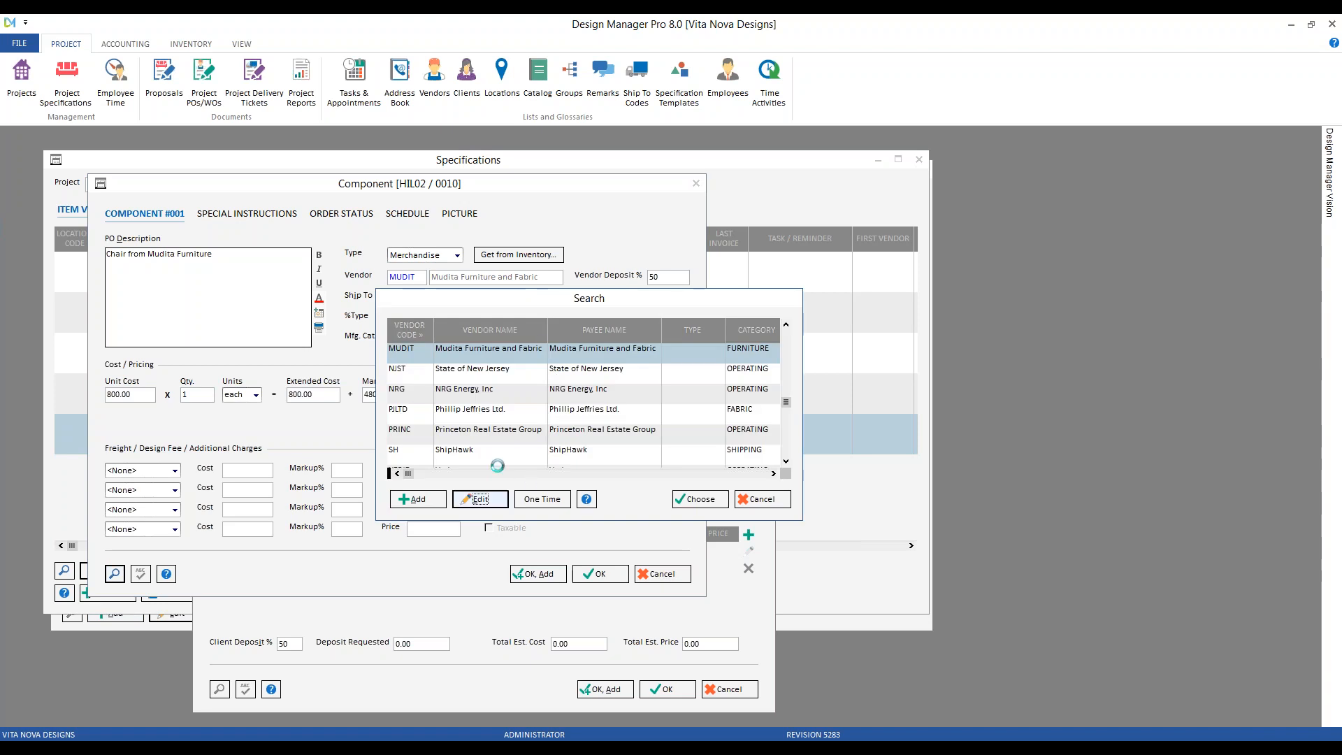
left_click_drag(232, 169, 334, 198)
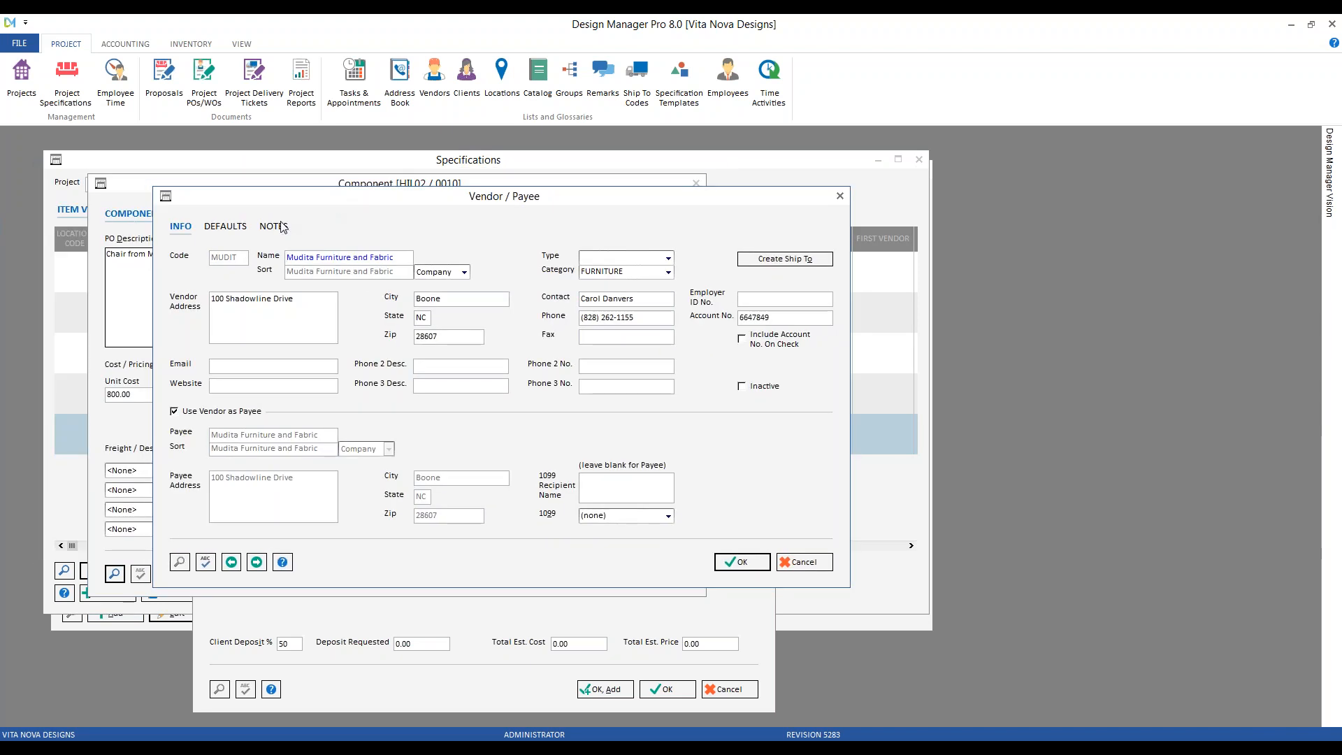
left_click(227, 226)
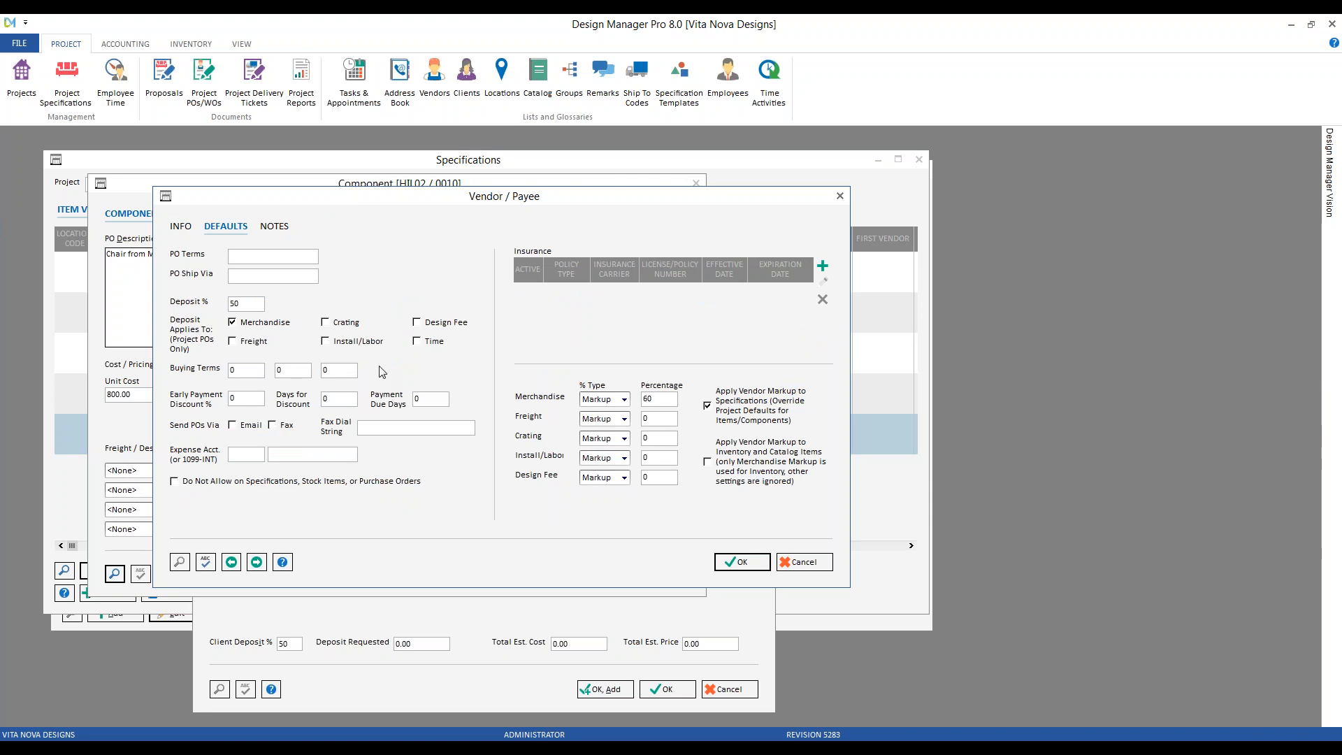
left_click(243, 373)
type("55")
left_click(734, 560)
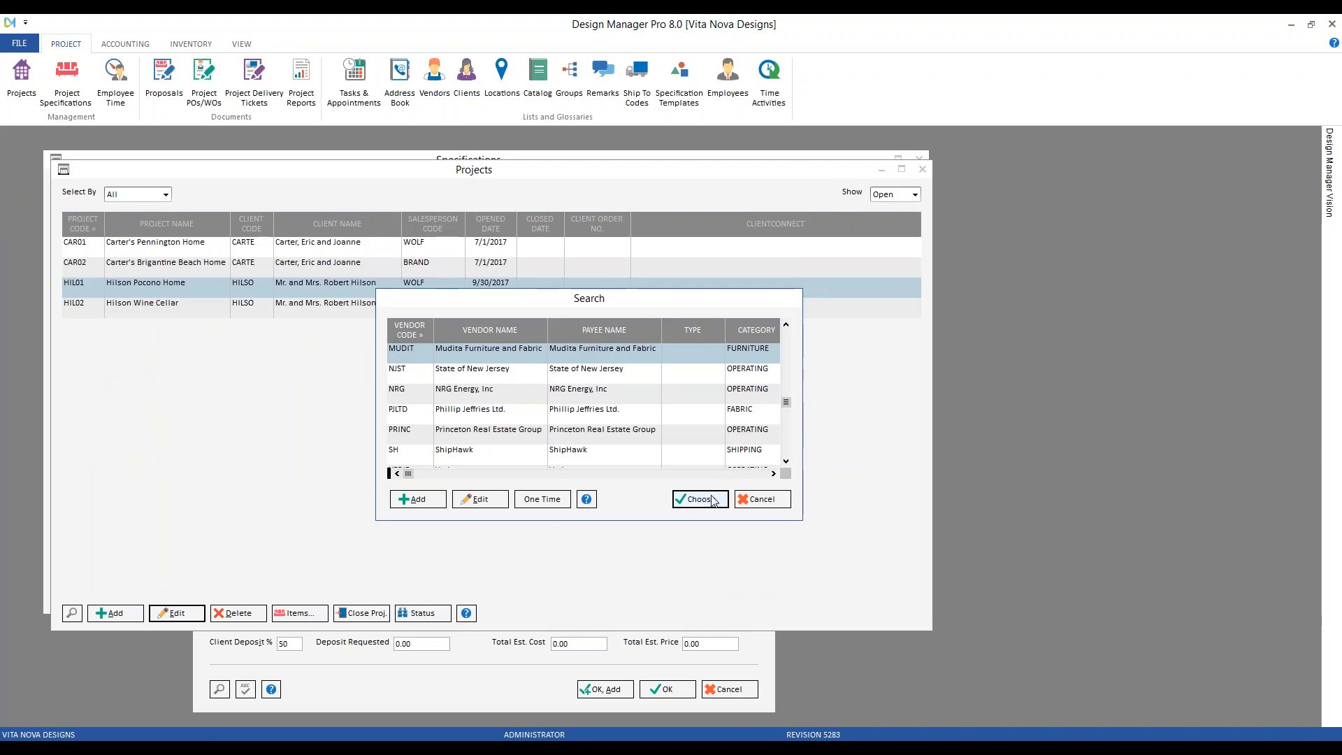
left_click(713, 501)
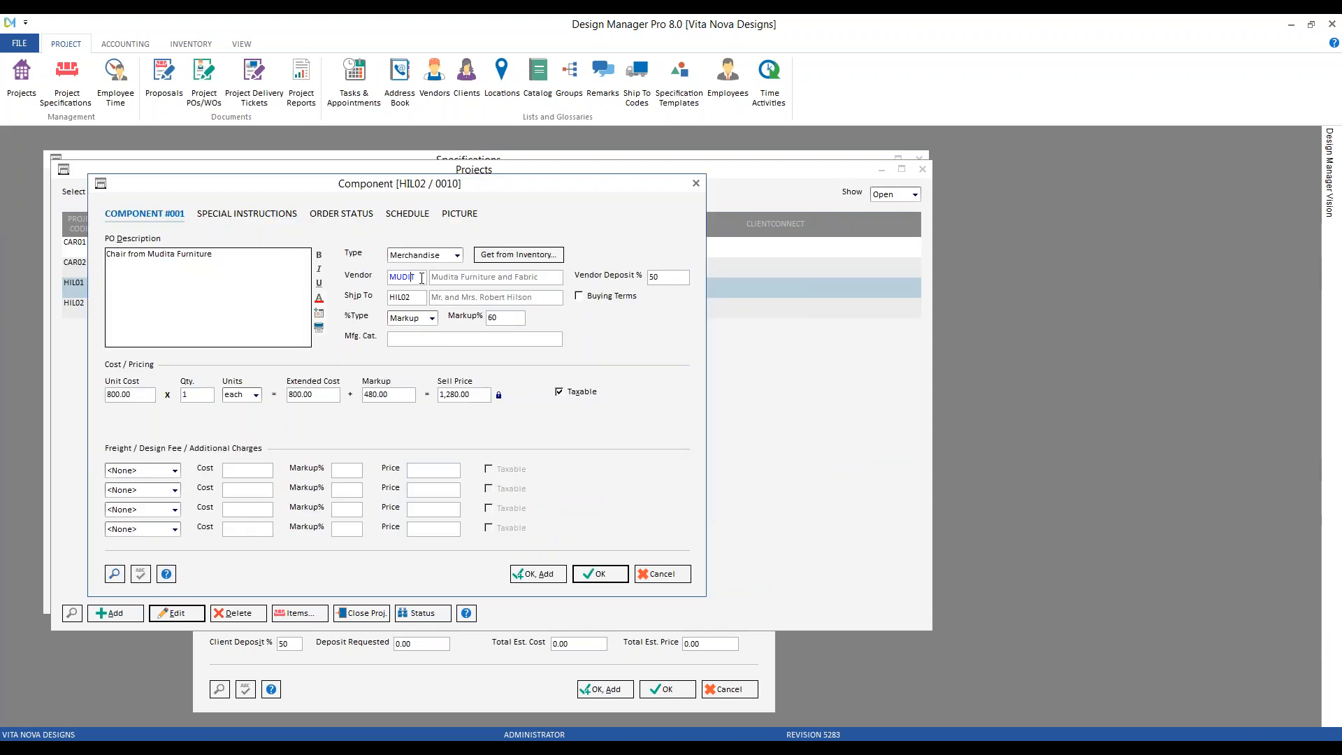
key("Tab")
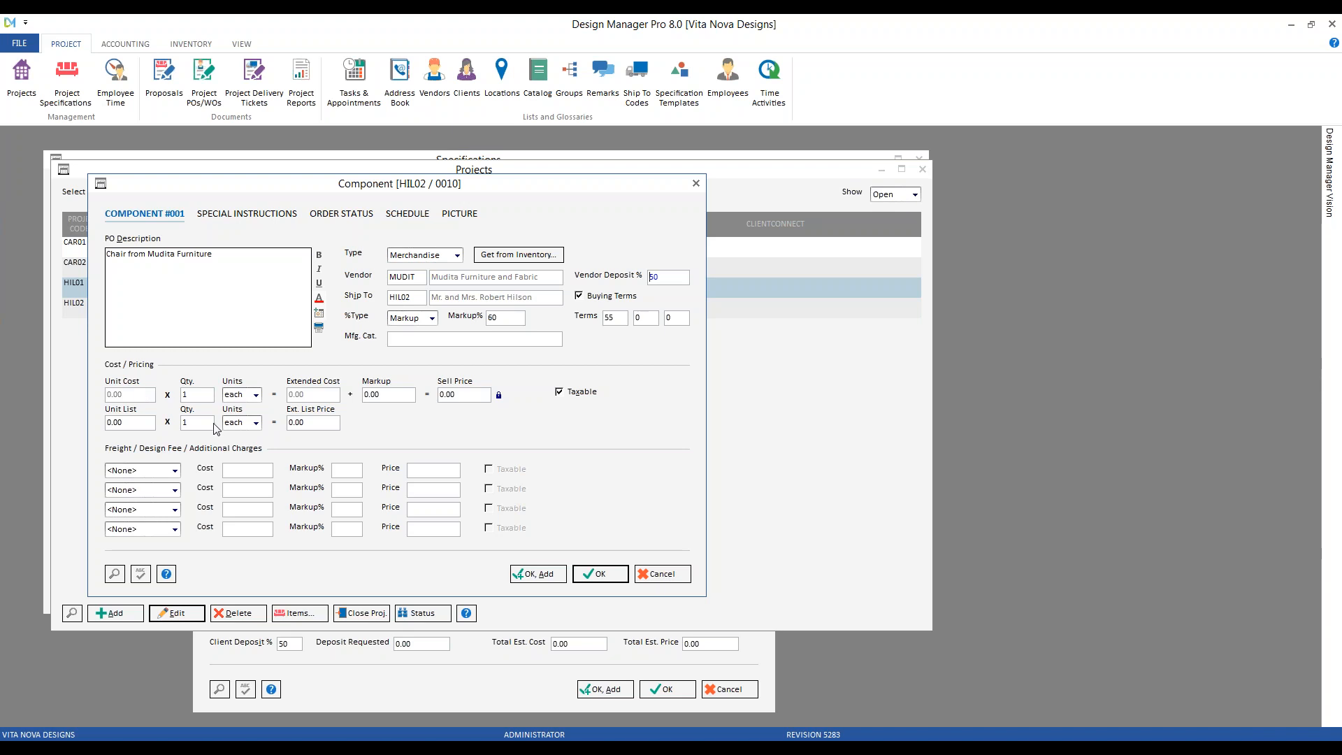
Step: Set the component's unit list price to 1500
left_click(132, 422)
type("15")
key("Tab")
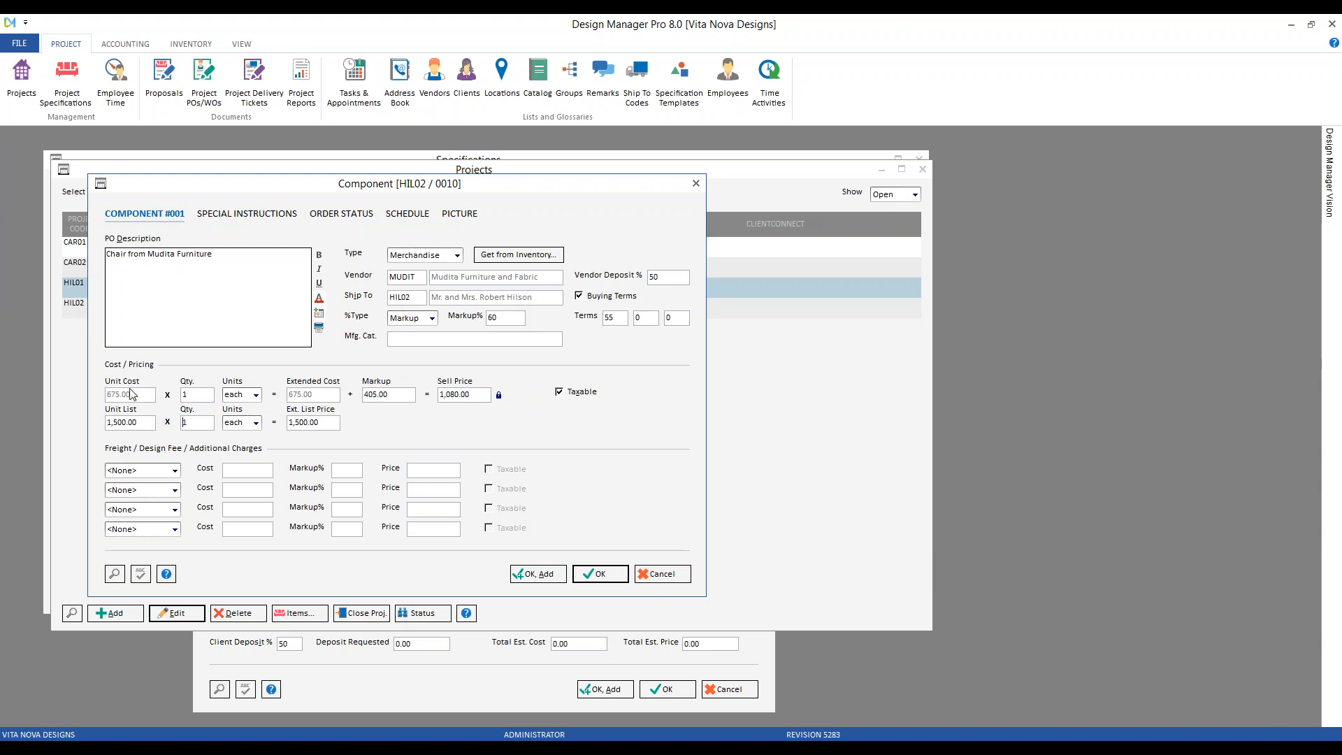
Step: Calculate 1500*.45 in the Calculator to check the component's unit cost, and put the Calculator away
left_click(719, 741)
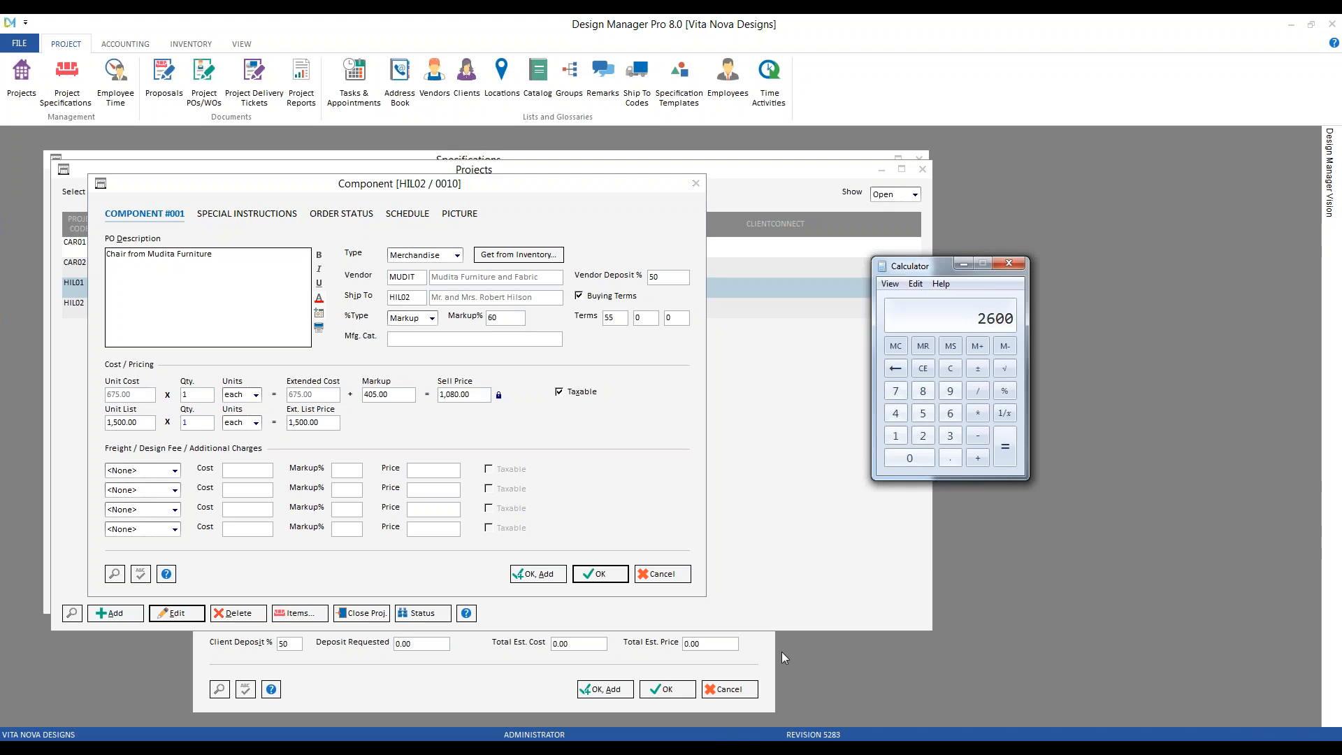
key("Escape")
type("1500*.45")
key("Return")
left_click(970, 266)
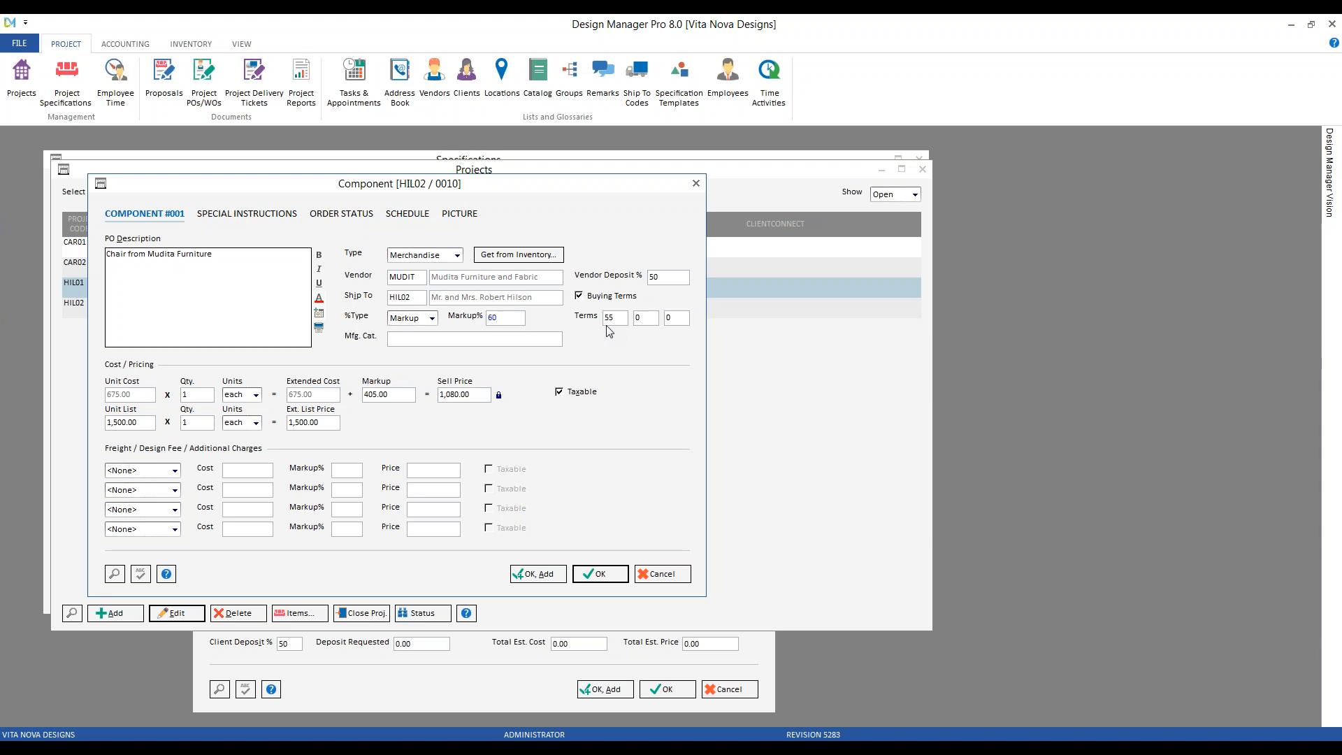
Step: Save the component and the Chair from Mudita Furniture item
left_click(600, 574)
left_click(671, 691)
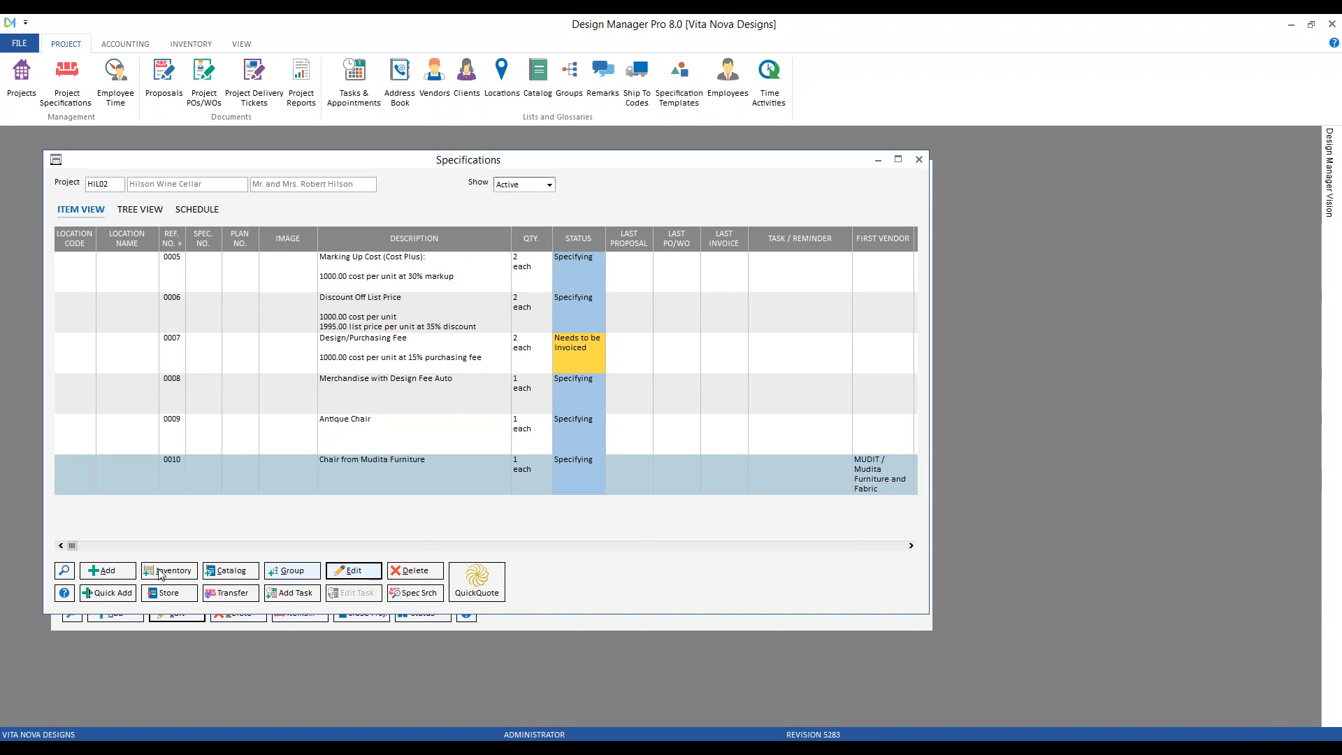
Step: Add an item described as "anitque chair from Mudita" with quantity 1 each and sales category ANTIQ
left_click(109, 569)
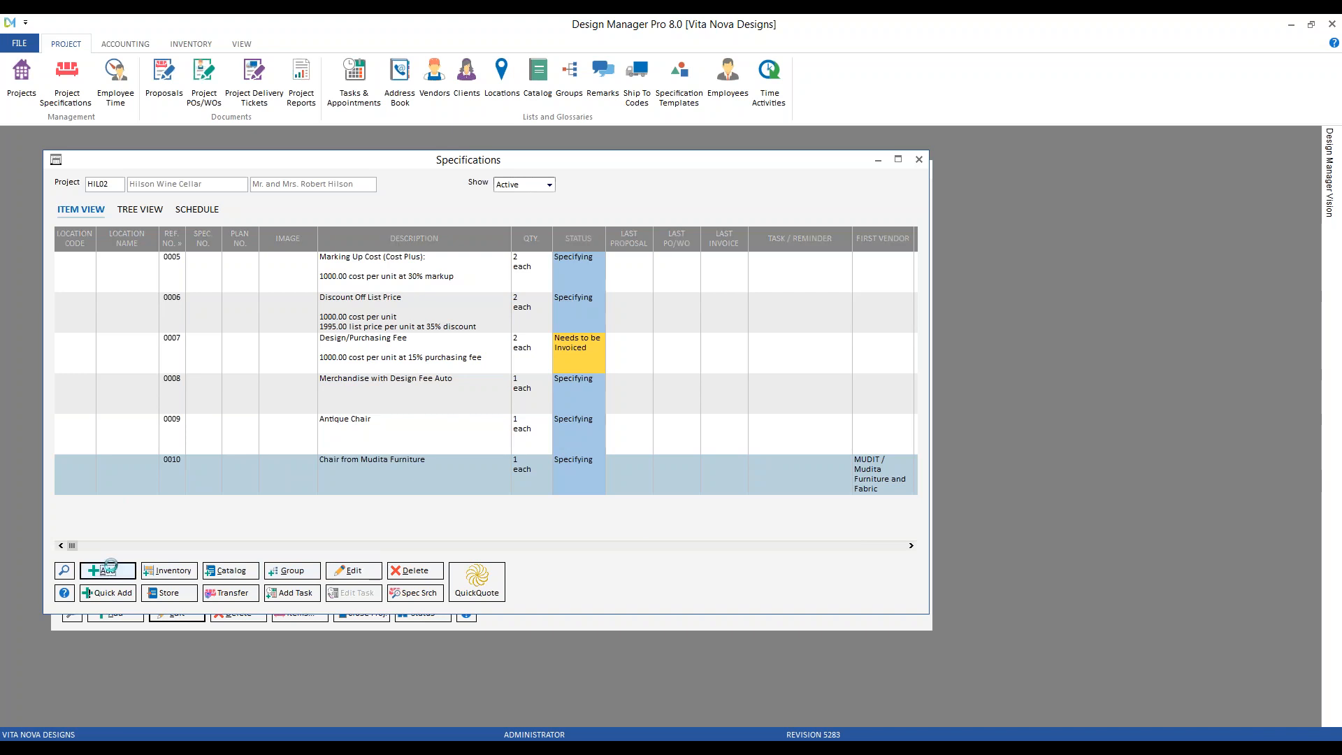
type("anitque chair from Mudiat")
key("BackSpace")
type("ta")
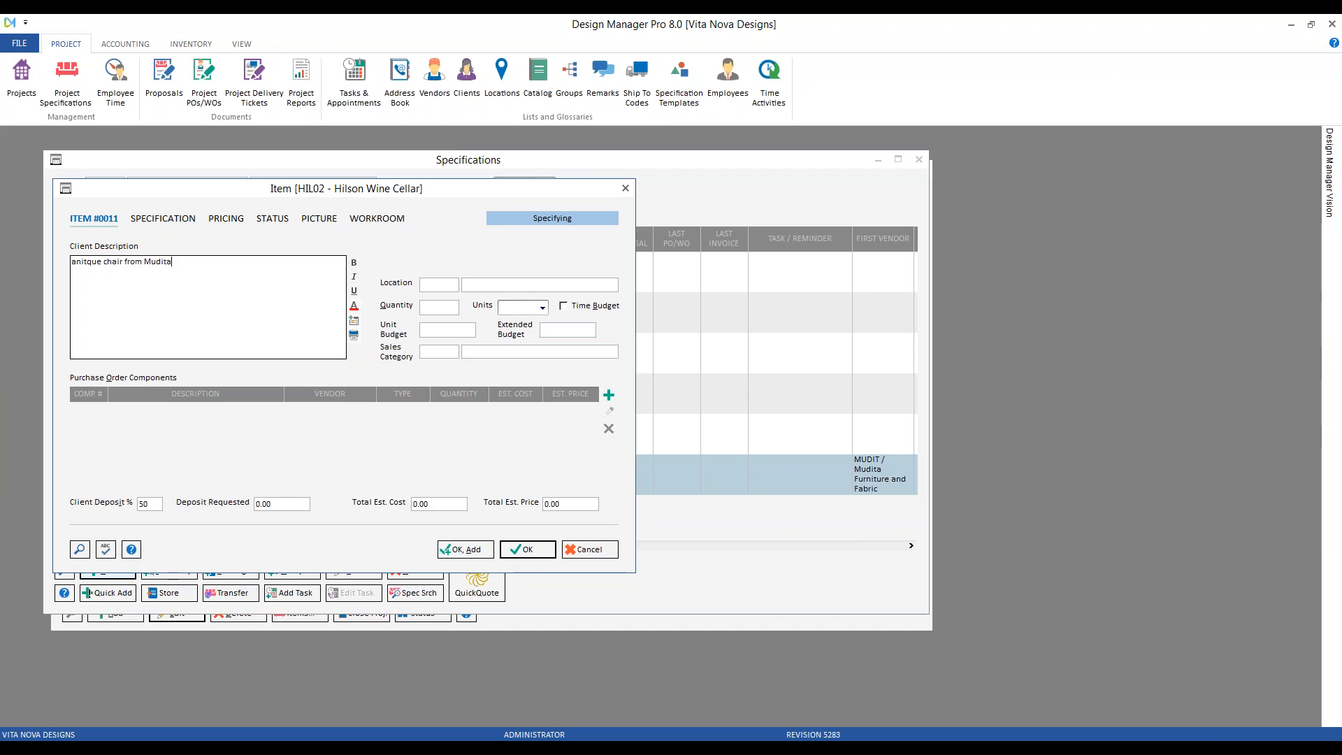
type("1")
type("each")
key("Tab")
key("Tab")
key("Tab")
key("F2")
key("Down")
key("Return")
Step: Add a Merchandise component to the antique chair from Mudita with vendor MUDIT and check its markup percentage
left_click(609, 396)
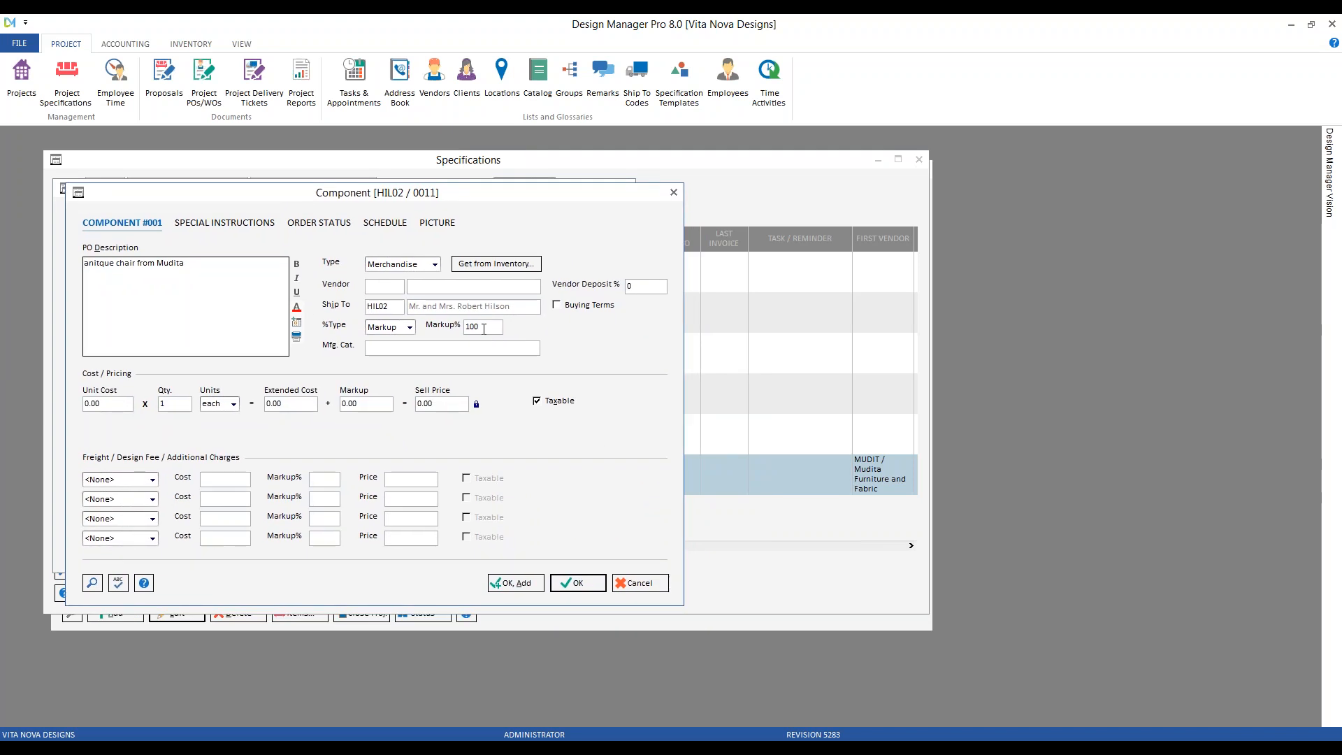
left_click(383, 285)
type("MUDIT")
key("Tab")
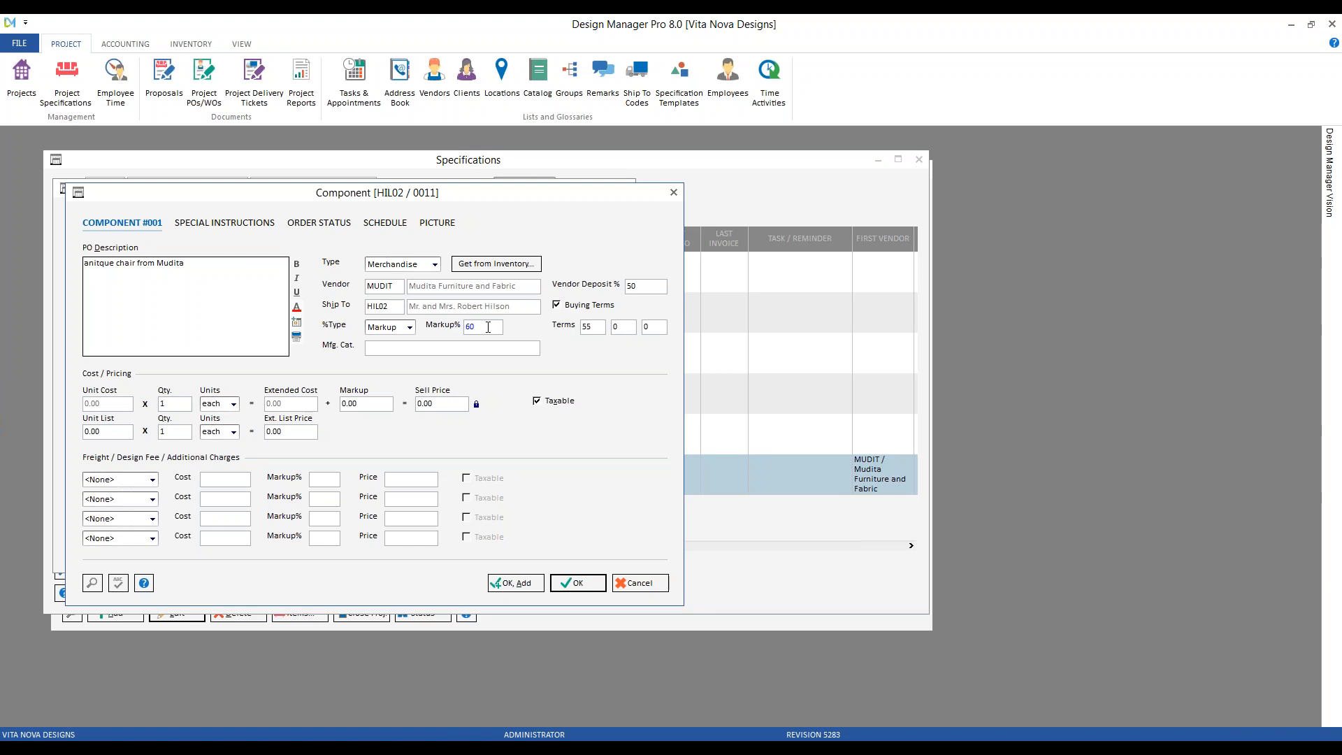
double_click(469, 328)
Step: Price the component by Discount with a unit list price of 2250, and save the component and the item
left_click(440, 403)
type("500")
key("Tab")
type("5000")
key("Tab")
left_click(476, 405)
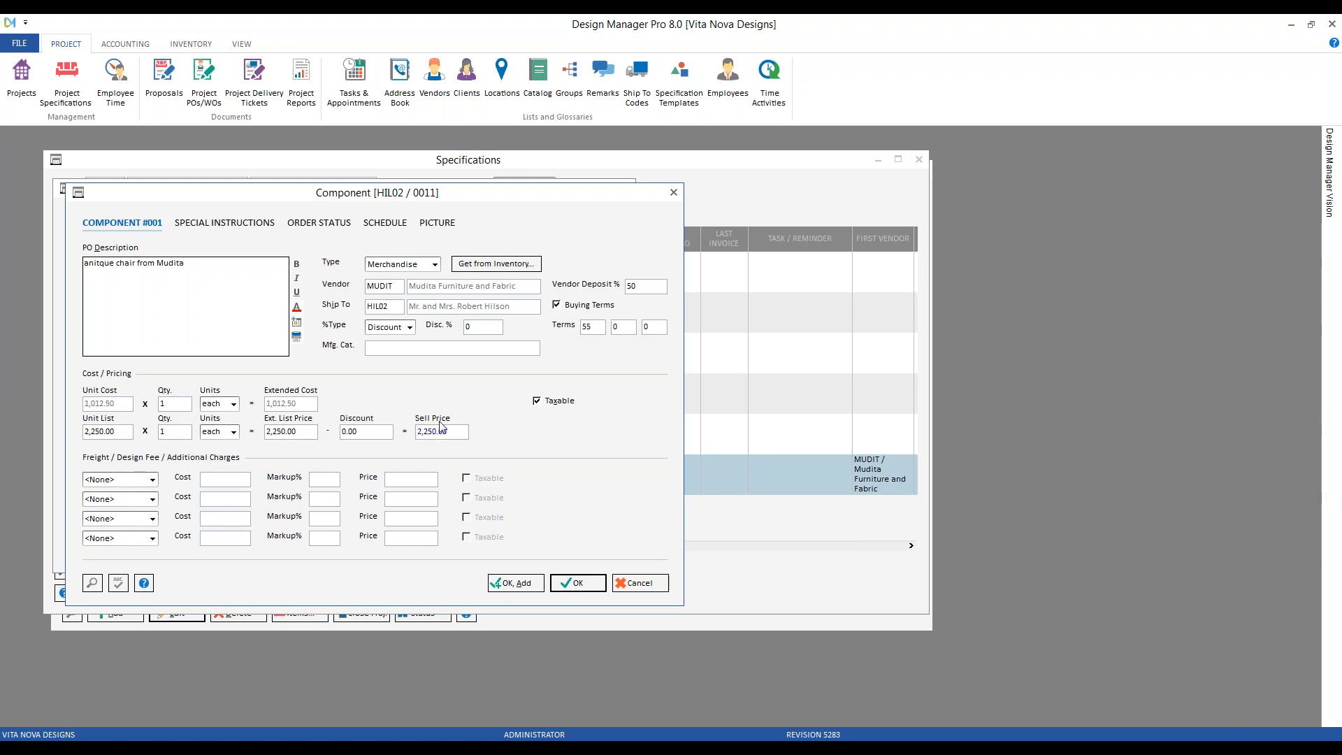
left_click(575, 585)
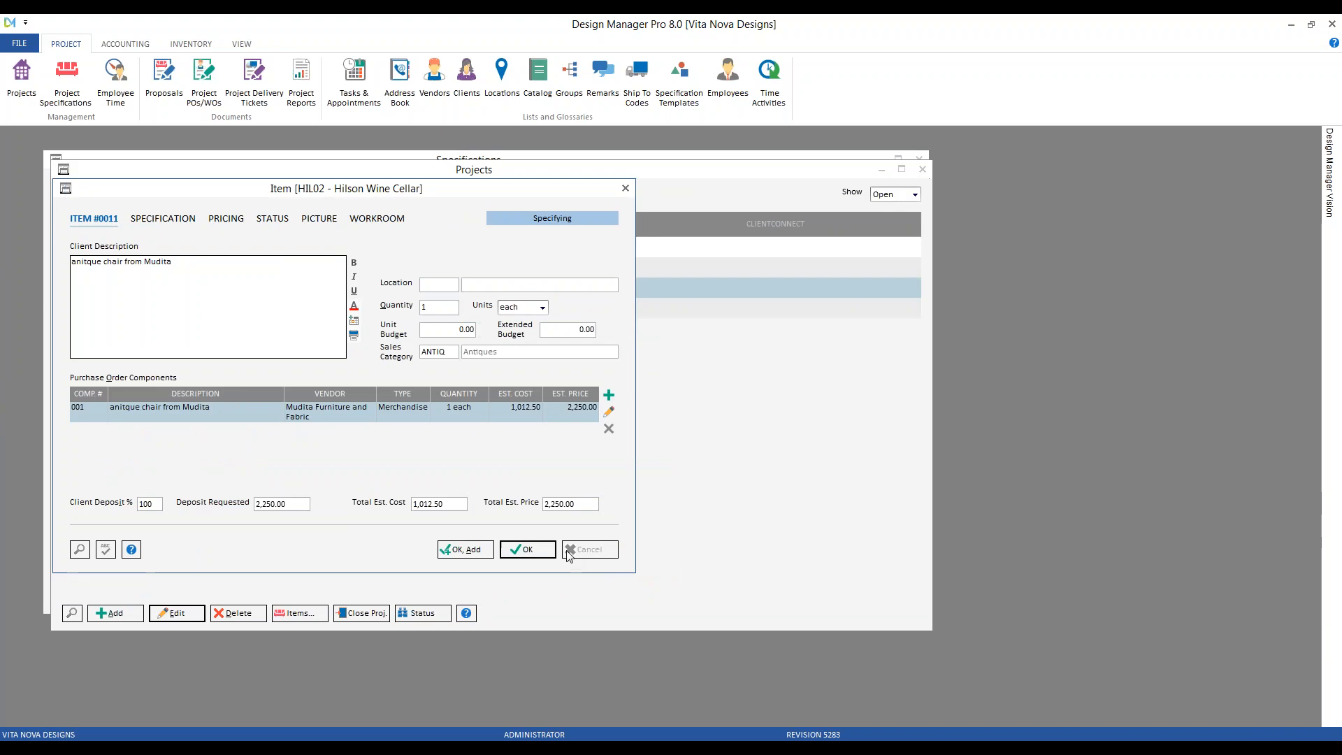
left_click(528, 549)
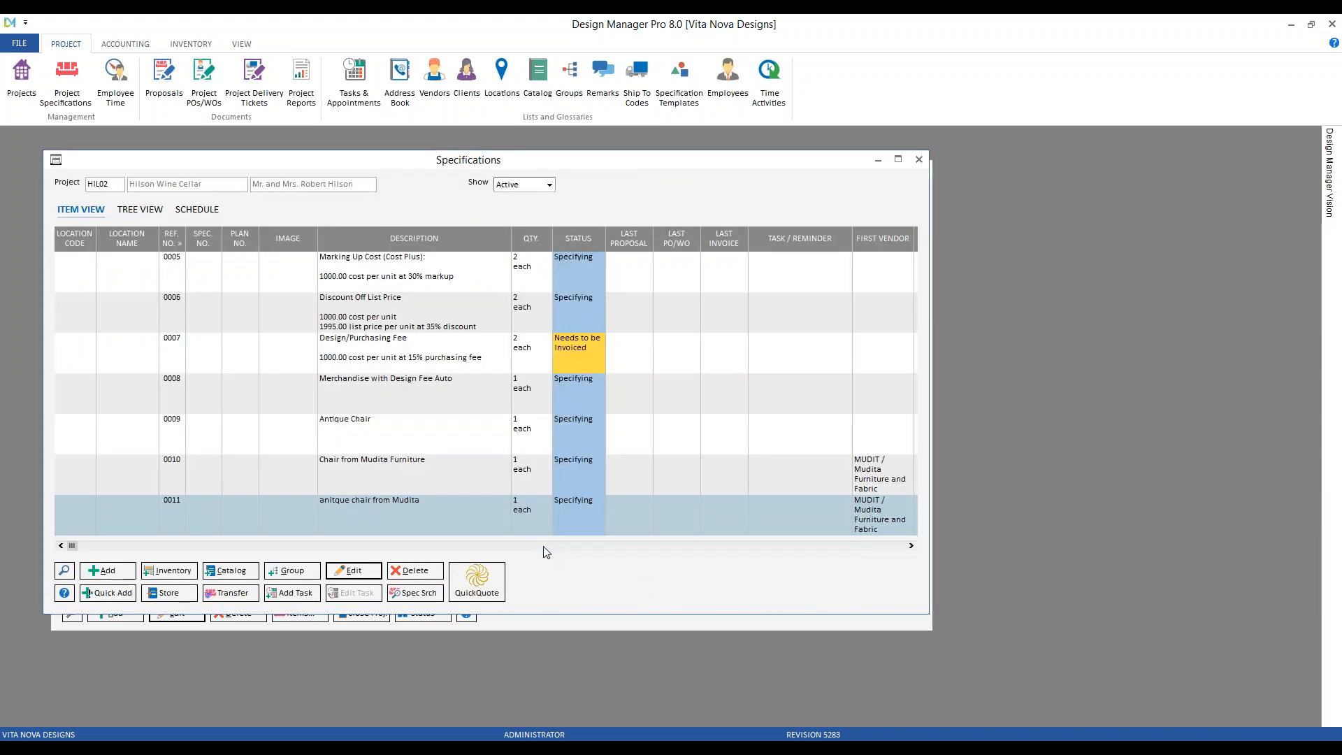